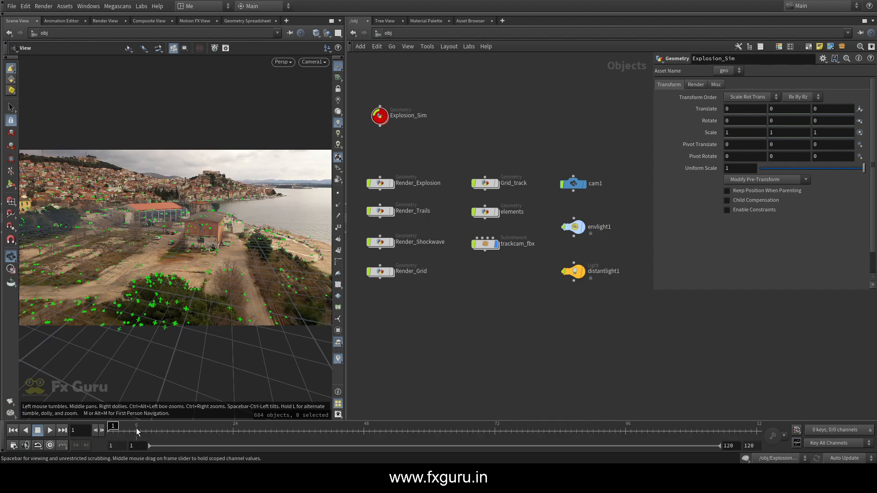
# Scrub the tracked footage in Nuke and orbit around its point cloud and camera in the 3D view
pyautogui.moveTo(136, 429); pyautogui.dragTo(108, 429)
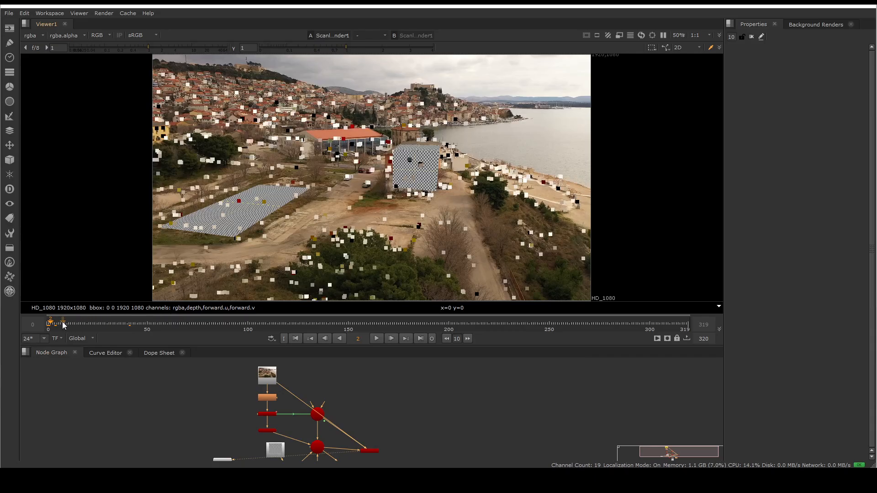
pyautogui.moveTo(64, 324); pyautogui.dragTo(438, 323)
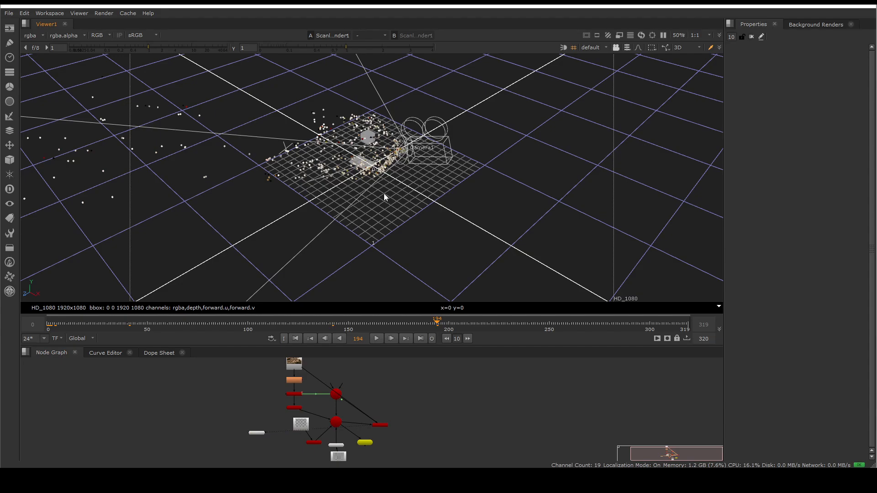
pyautogui.keyDown('alt'); pyautogui.moveTo(413, 201); pyautogui.dragTo(434, 155, button='right'); pyautogui.keyUp('alt')
pyautogui.scroll(4, 436, 176)
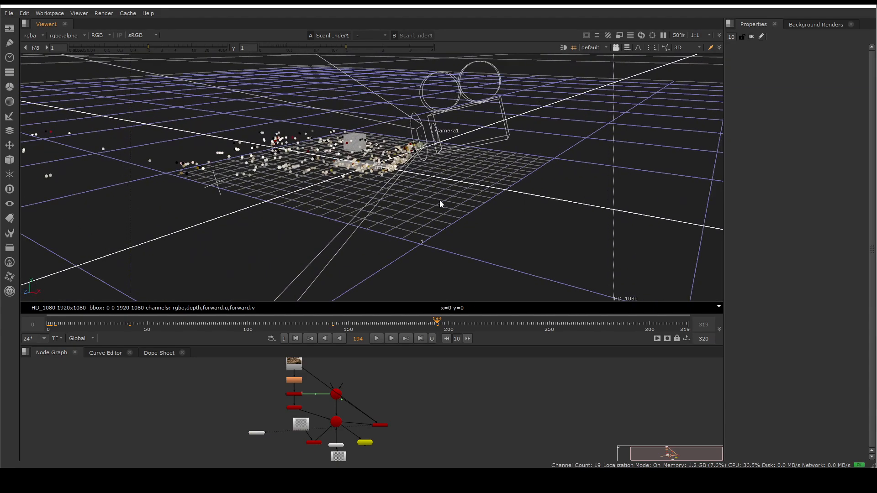
pyautogui.keyDown('alt'); pyautogui.moveTo(440, 200); pyautogui.dragTo(190, 215, button='right'); pyautogui.keyUp('alt')
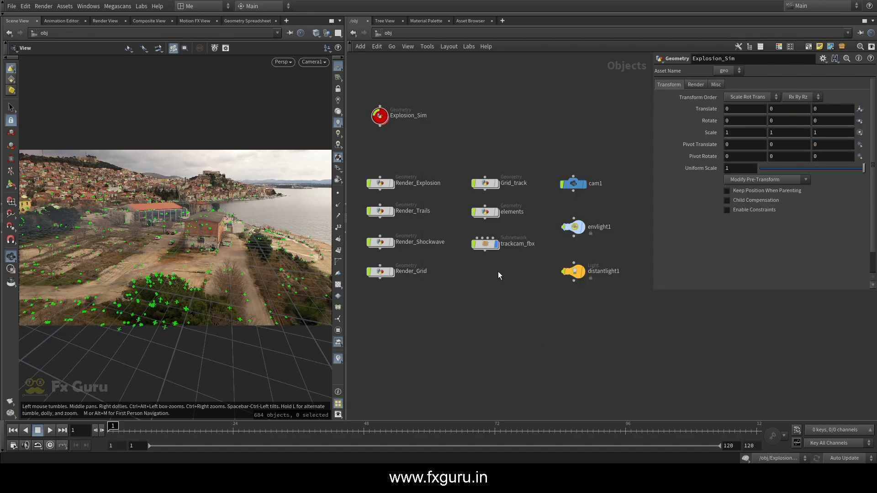
# Switch to Houdini, inspect the trackcam_fbx subnetwork and its tracking points, and look through Camera1
pyautogui.moveTo(498, 272); pyautogui.dragTo(516, 272, button='middle')
pyautogui.scroll(3, 487, 274)
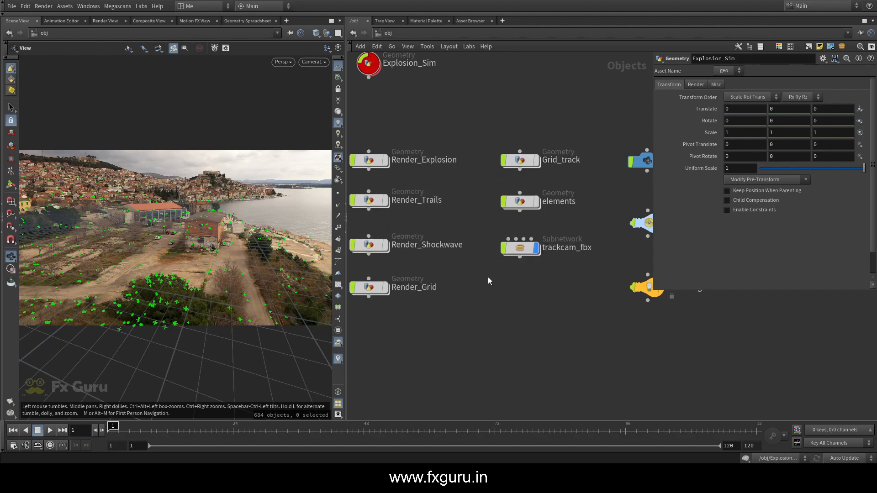
pyautogui.click(520, 247)
pyautogui.click(501, 279)
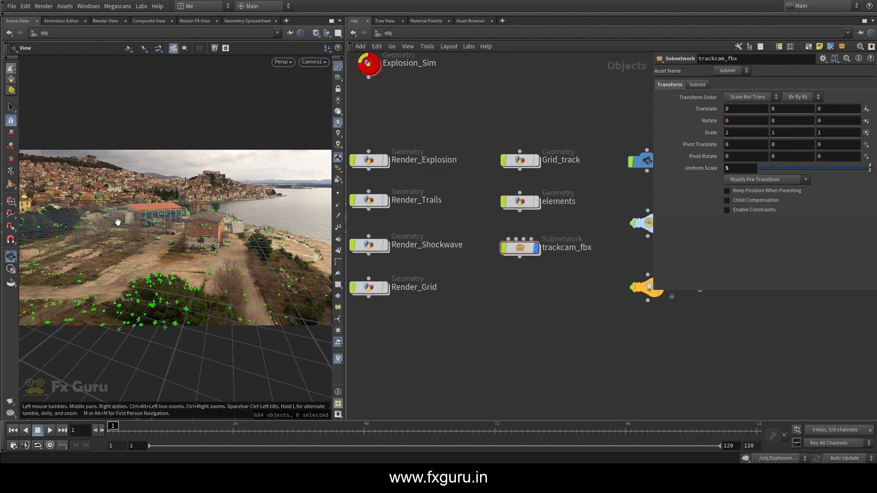
pyautogui.moveTo(117, 261); pyautogui.dragTo(109, 431)
pyautogui.moveTo(160, 223); pyautogui.dragTo(96, 229, button='right')
pyautogui.moveTo(96, 229); pyautogui.dragTo(245, 213)
pyautogui.click(312, 70)
pyautogui.click(325, 117)
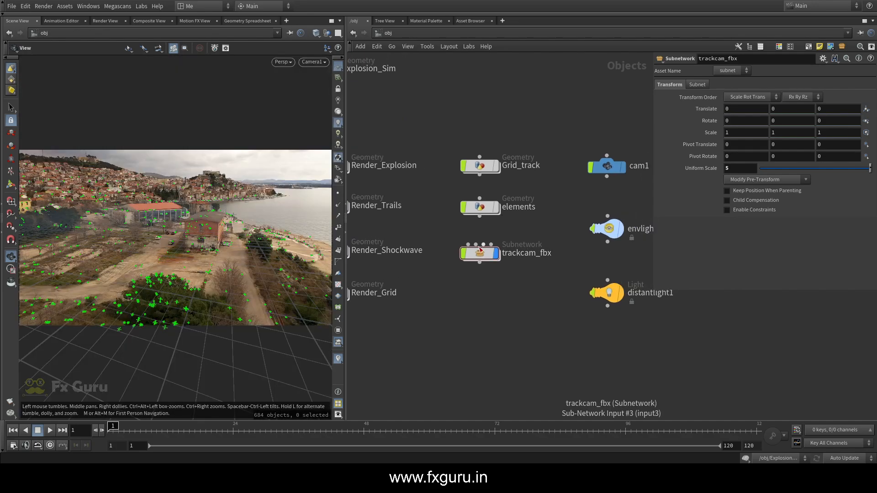
pyautogui.doubleClick(482, 249)
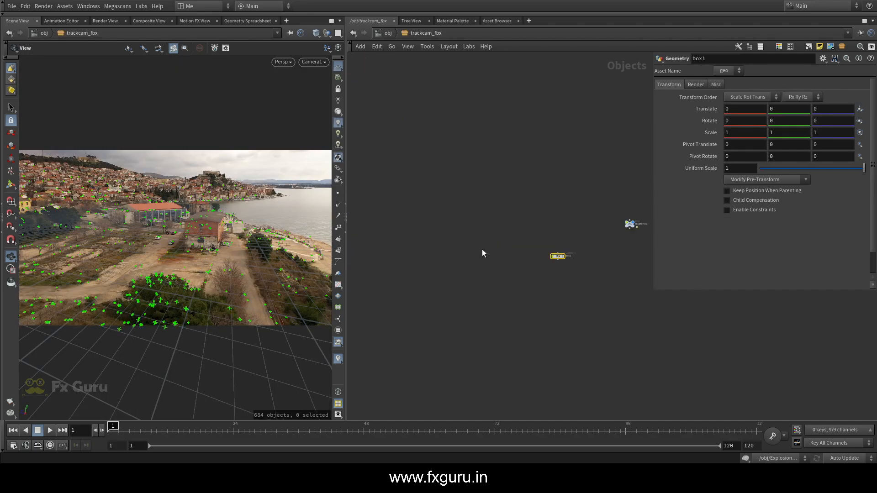
pyautogui.click(389, 33)
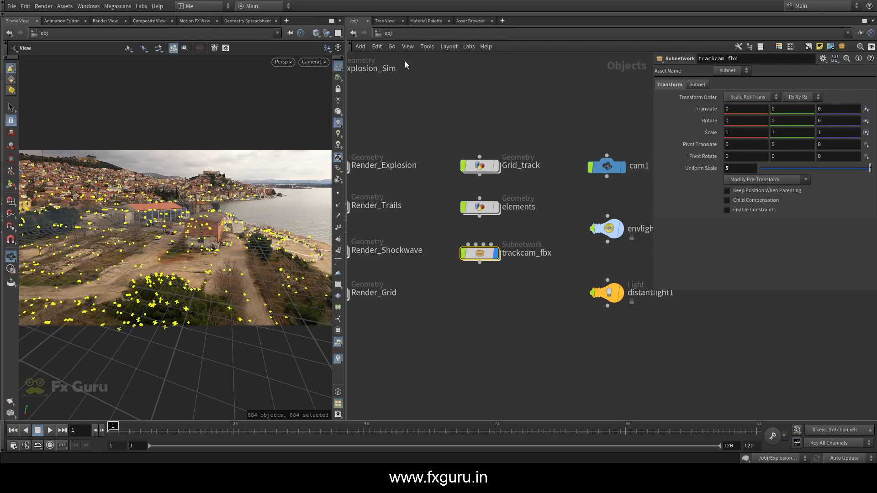
# Open the elements geometry and display its transform1 node to check the box against the building in the footage
pyautogui.doubleClick(481, 211)
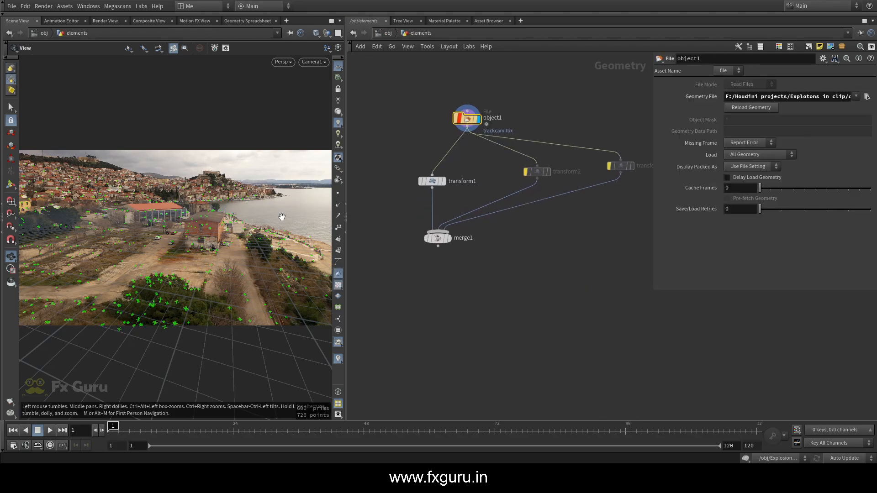
pyautogui.click(388, 33)
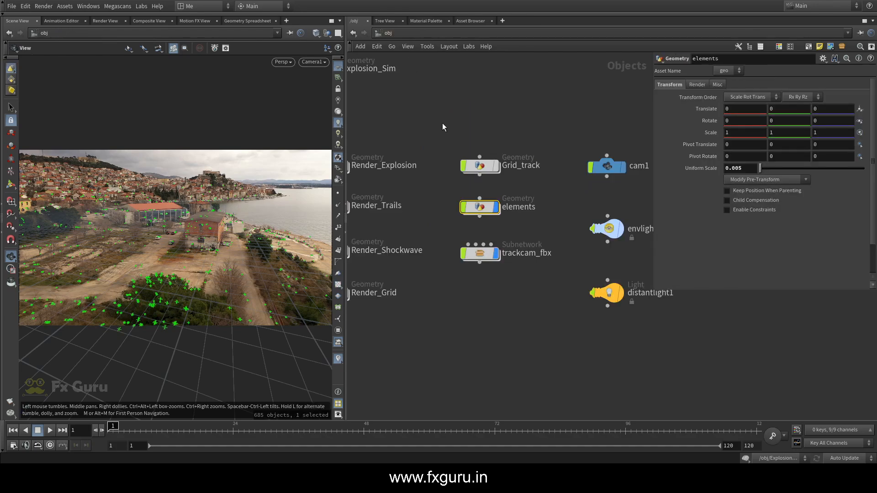
pyautogui.moveTo(428, 197); pyautogui.dragTo(501, 220)
pyautogui.doubleClick(478, 207)
pyautogui.click(441, 182)
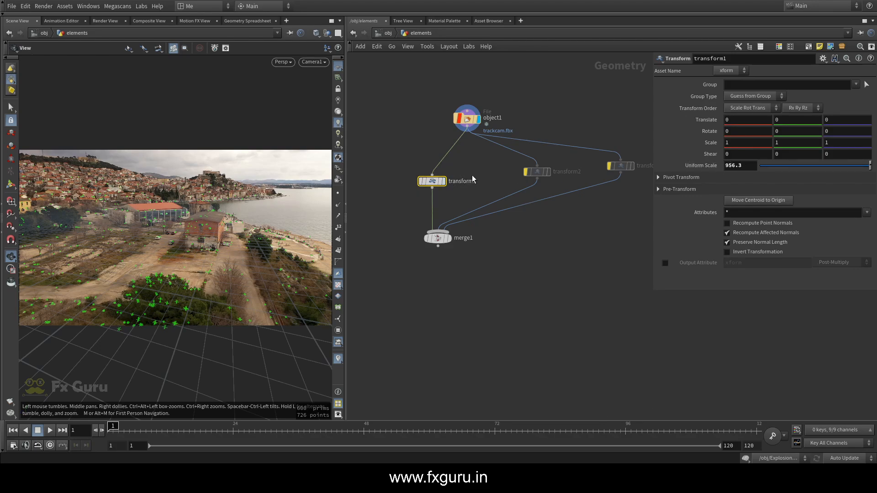
pyautogui.click(443, 180)
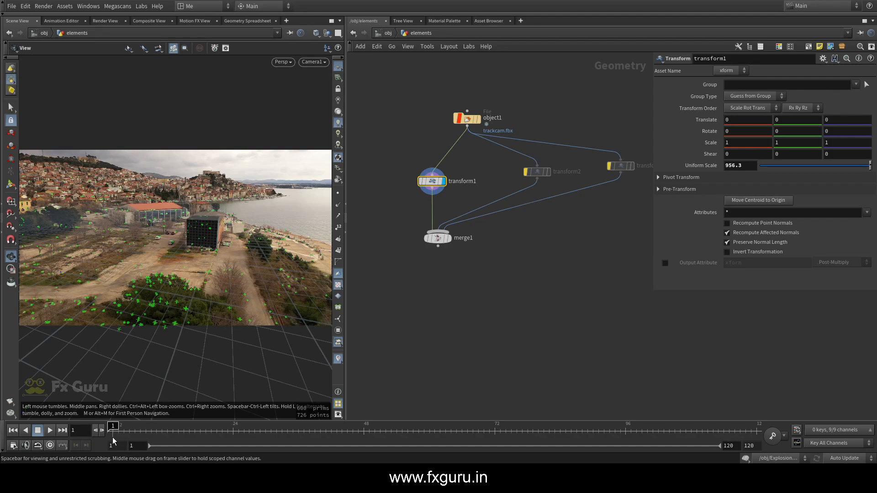
pyautogui.moveTo(113, 427)
pyautogui.mouseDown()
pyautogui.moveTo(800, 417)
pyautogui.moveTo(112, 426)
pyautogui.mouseUp()
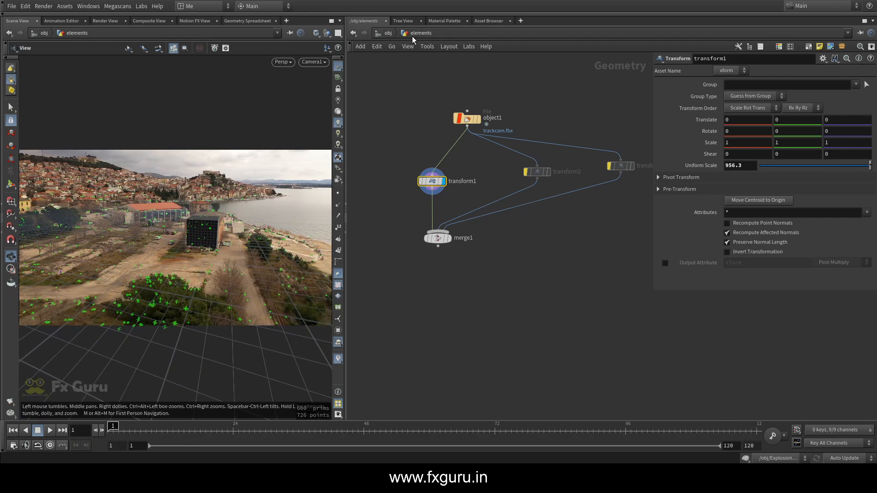
# Display the transform1 node inside Grid_track, scrub the timeline to check the ground grid, and return to the object level
pyautogui.press('u')
pyautogui.doubleClick(478, 166)
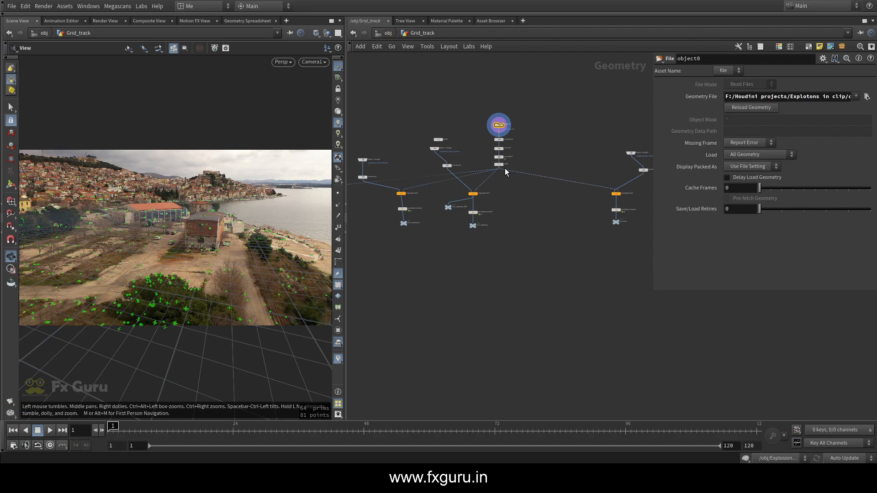
pyautogui.click(503, 140)
pyautogui.click(497, 140)
pyautogui.moveTo(130, 429); pyautogui.dragTo(110, 425)
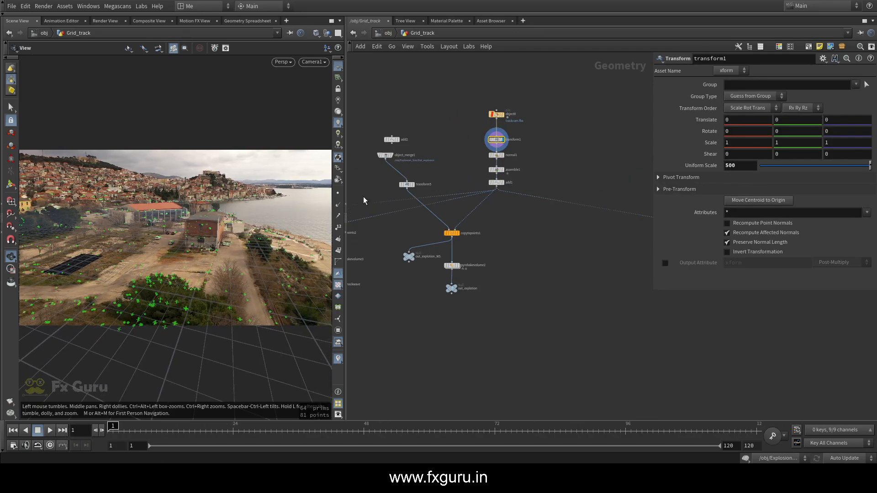
pyautogui.scroll(-3, 525, 225)
pyautogui.click(389, 33)
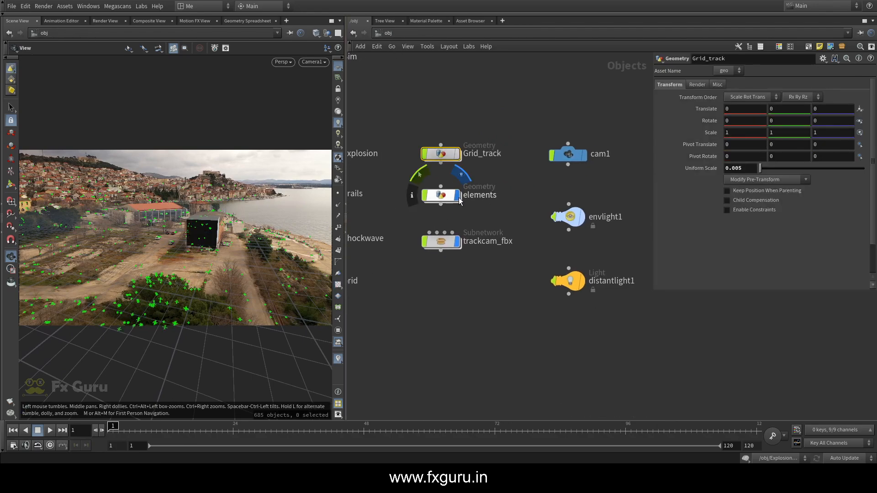
# Reopen the elements network, orbit around its box among the tracking points, and restore the Camera1 view
pyautogui.doubleClick(442, 195)
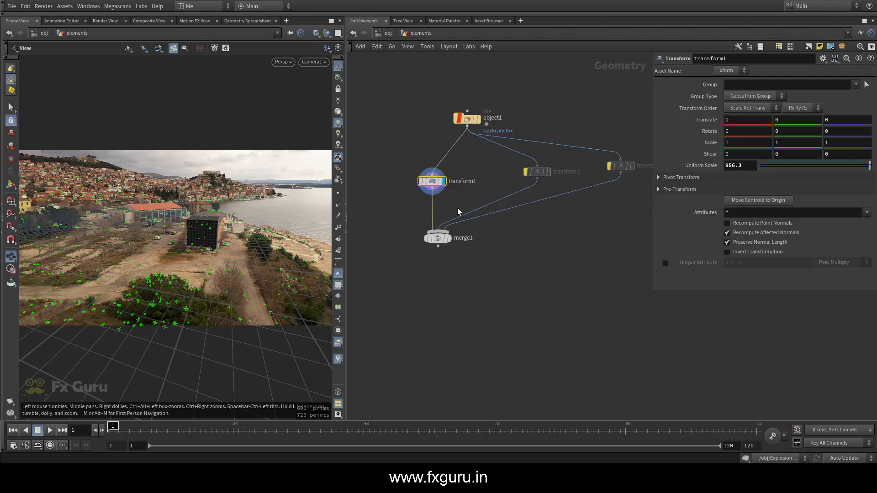
pyautogui.moveTo(200, 228); pyautogui.dragTo(220, 204)
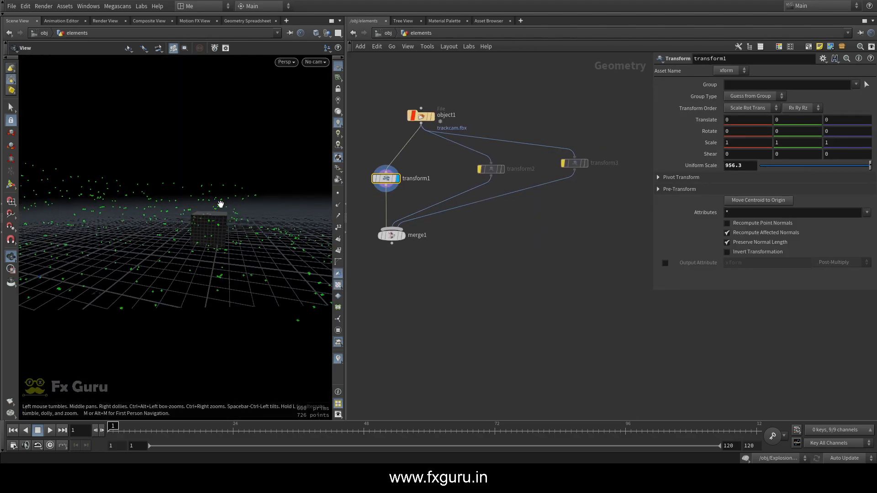
pyautogui.click(315, 62)
pyautogui.click(326, 114)
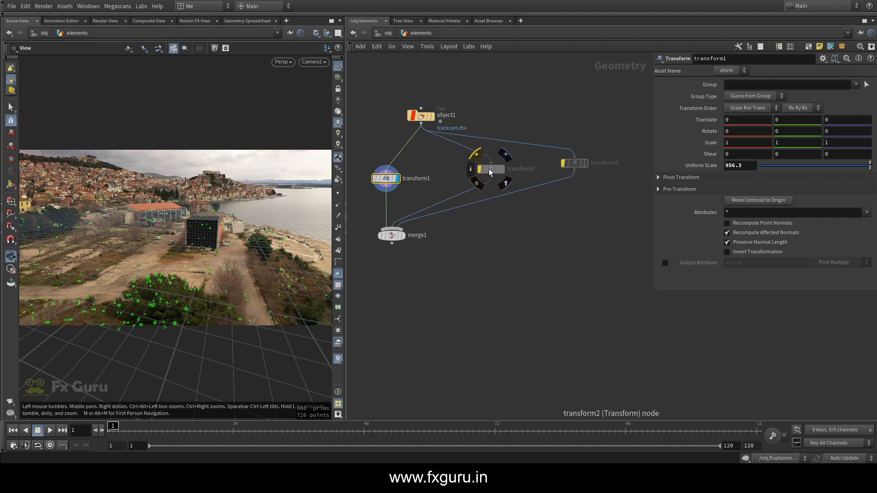
# Take transform2 and transform3 out of bypass in the elements network and display merge1
pyautogui.moveTo(480, 165); pyautogui.dragTo(467, 169)
pyautogui.click(466, 172)
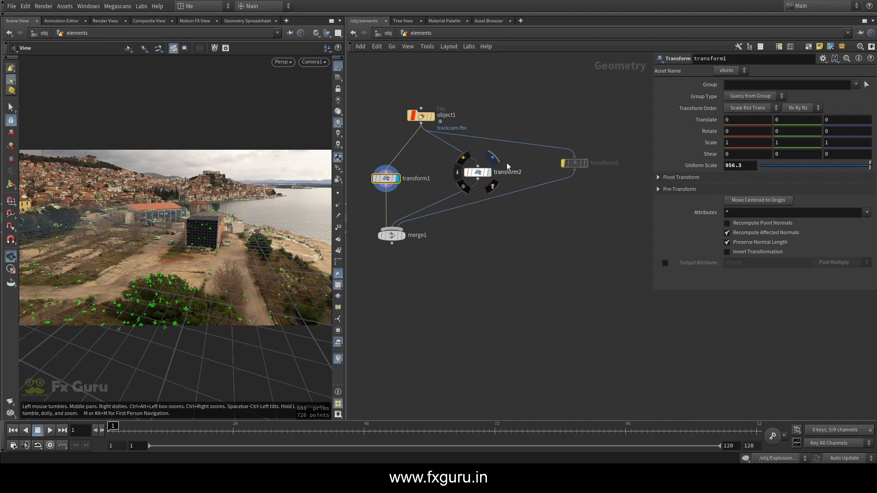
pyautogui.click(564, 163)
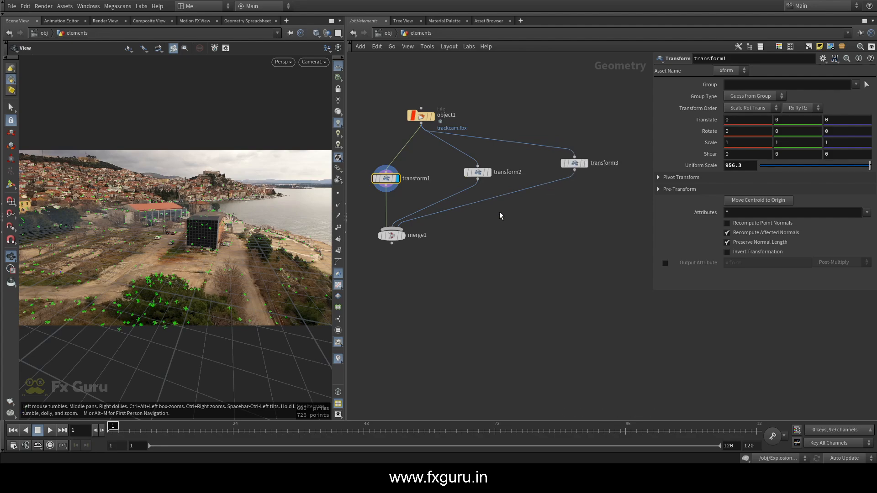
pyautogui.click(399, 236)
pyautogui.click(396, 240)
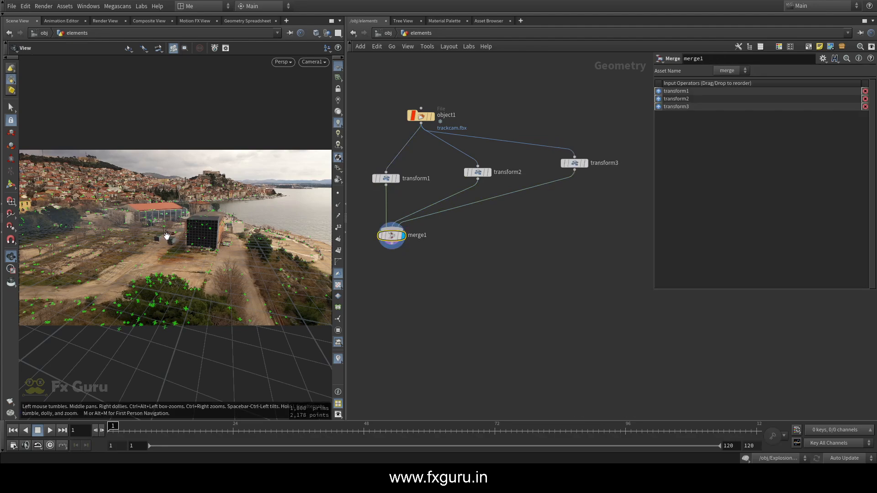
pyautogui.moveTo(516, 280); pyautogui.dragTo(528, 278, button='middle')
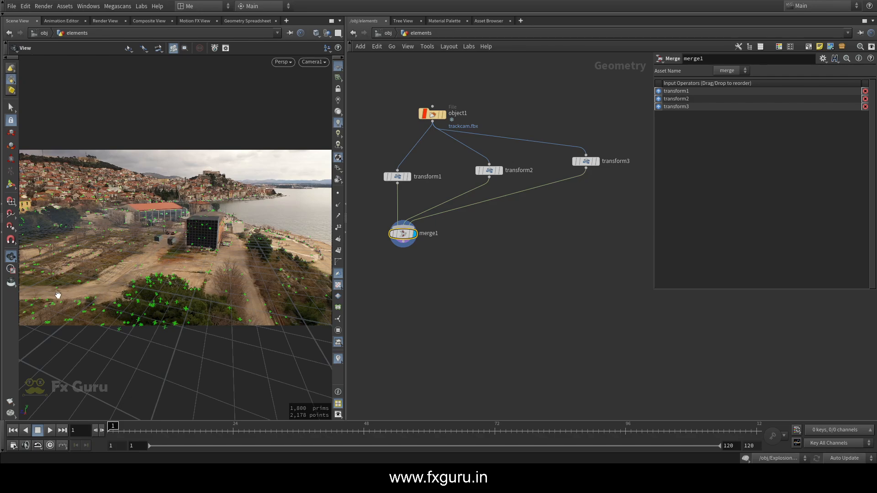
pyautogui.moveTo(505, 227); pyautogui.dragTo(519, 232, button='middle')
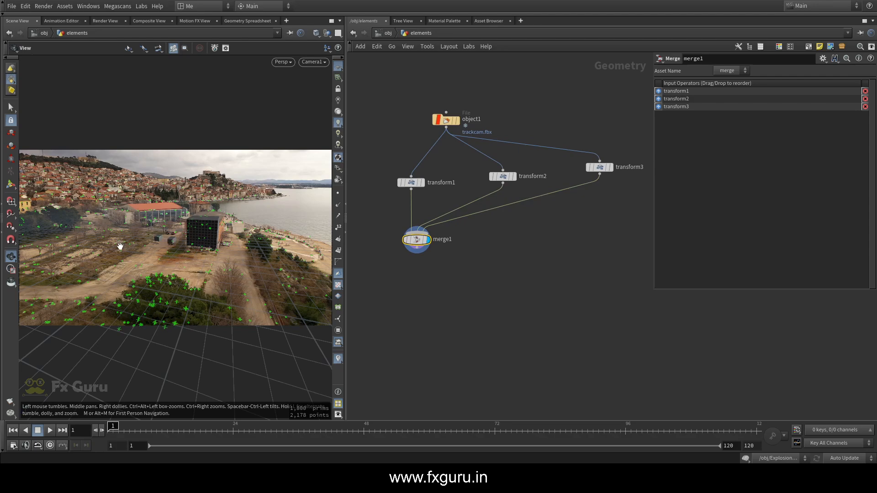
pyautogui.moveTo(462, 196); pyautogui.dragTo(485, 196, button='middle')
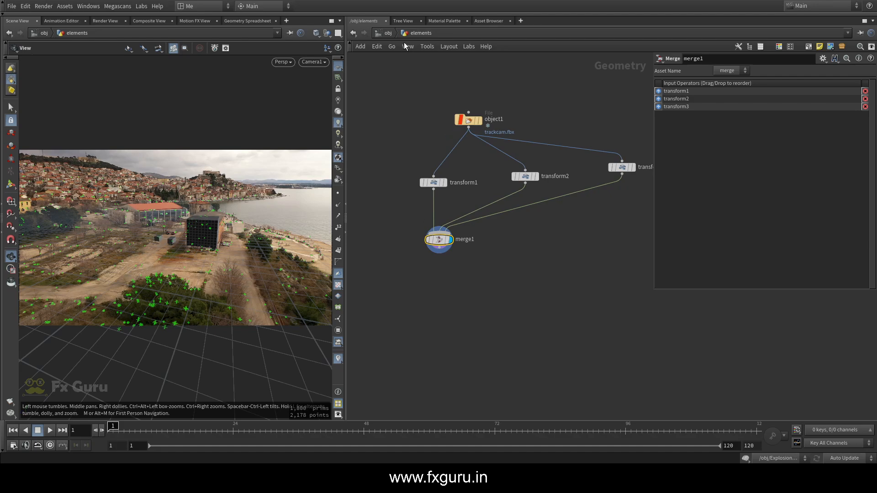
# Return to the object level and hide the elements geometry in the viewport
pyautogui.press('u')
pyautogui.click(453, 191)
pyautogui.moveTo(477, 214); pyautogui.dragTo(505, 216, button='middle')
pyautogui.click(505, 215)
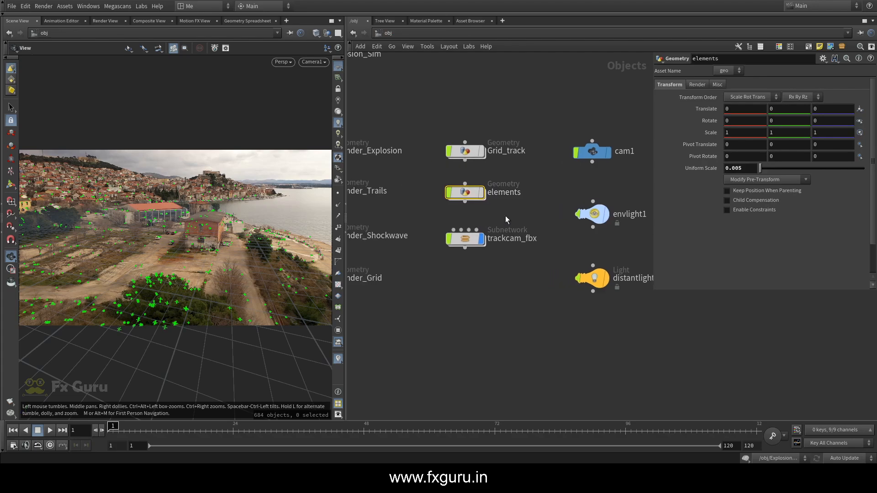
# Hide the trackcam_fbx subnetwork in the viewport and open the Explosion_Sim network
pyautogui.moveTo(438, 159); pyautogui.dragTo(531, 148, button='middle')
pyautogui.moveTo(450, 91); pyautogui.dragTo(418, 154, button='middle')
pyautogui.doubleClick(379, 107)
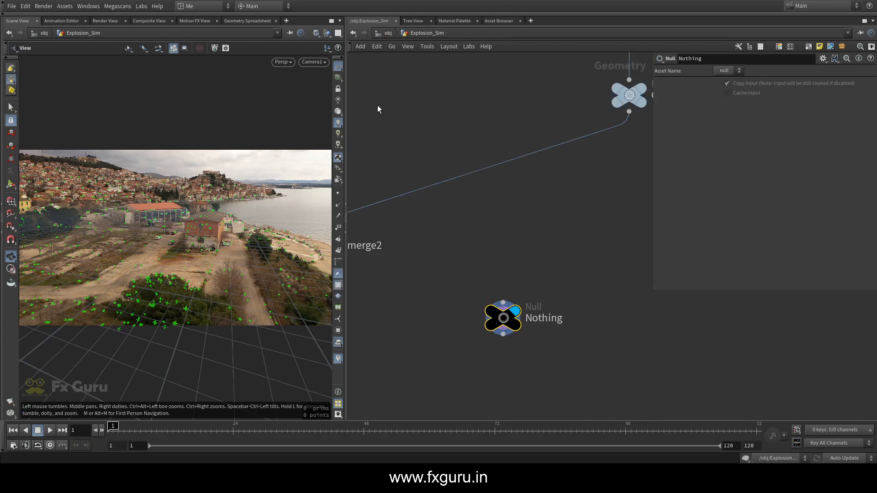
pyautogui.click(388, 35)
pyautogui.moveTo(414, 138); pyautogui.dragTo(440, 150, button='middle')
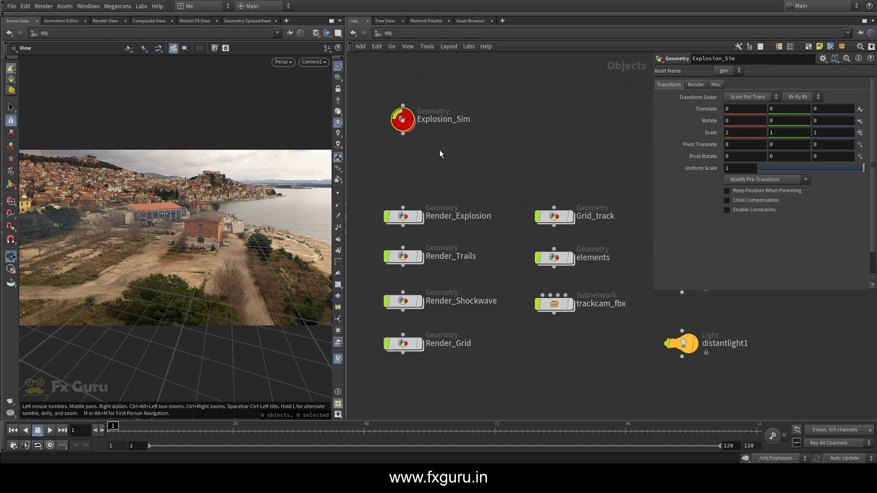
pyautogui.doubleClick(403, 120)
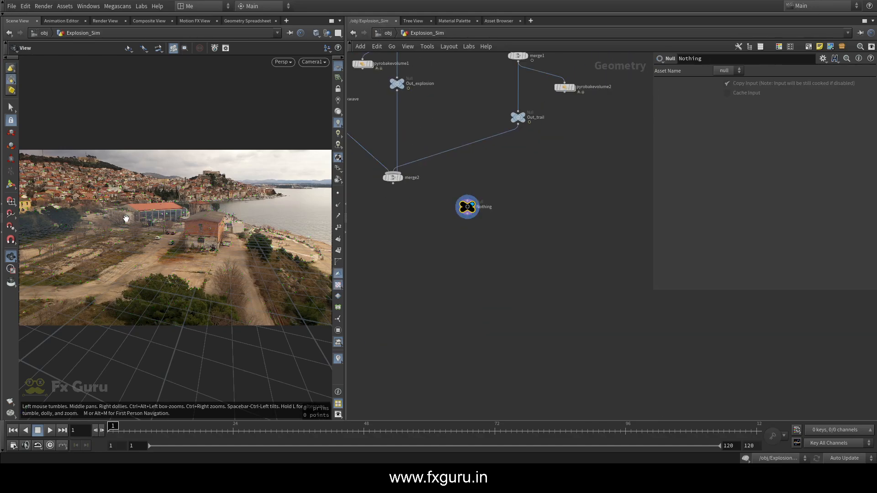
# Display the Out_Shockwave node, frame the shockwave in the free perspective view, and scrub its simulation to frame 49
pyautogui.moveTo(126, 218); pyautogui.dragTo(239, 219)
pyautogui.moveTo(443, 237); pyautogui.dragTo(600, 326, button='middle')
pyautogui.moveTo(489, 219); pyautogui.dragTo(452, 312, button='middle')
pyautogui.click(440, 281)
pyautogui.moveTo(215, 241); pyautogui.dragTo(173, 285)
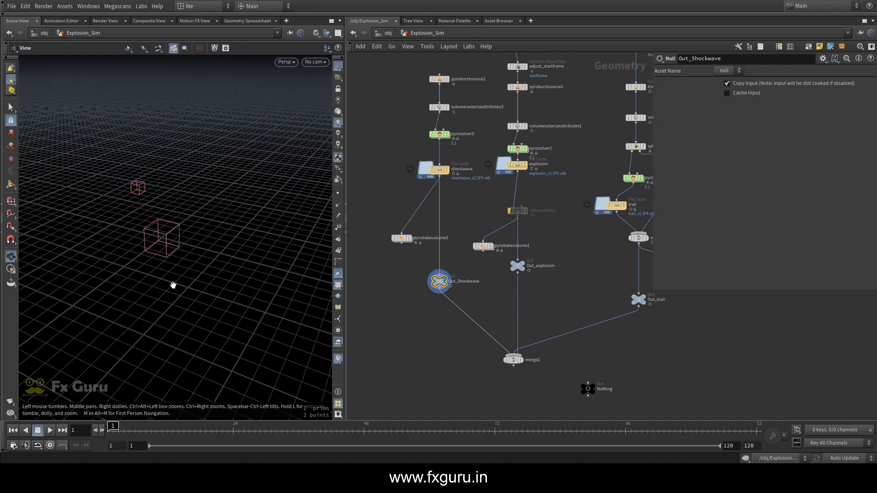
pyautogui.press('Up')
pyautogui.press('g')
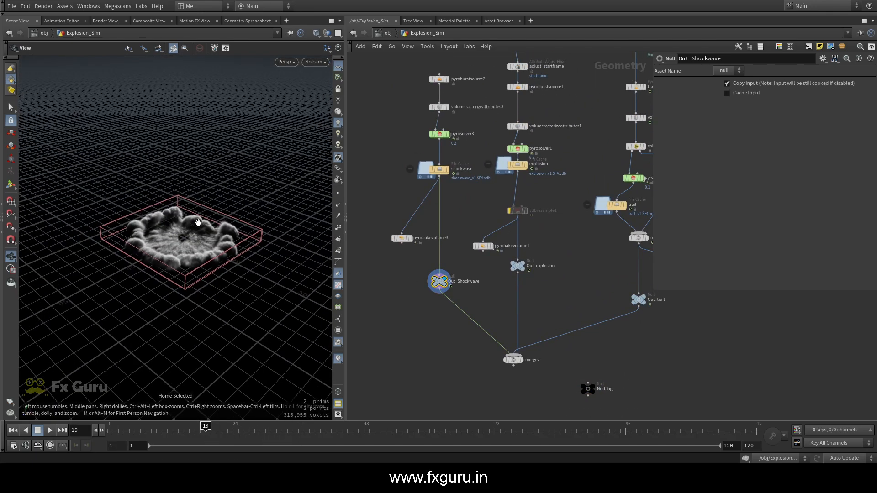
pyautogui.moveTo(198, 223); pyautogui.dragTo(240, 235)
pyautogui.moveTo(271, 431); pyautogui.dragTo(409, 429)
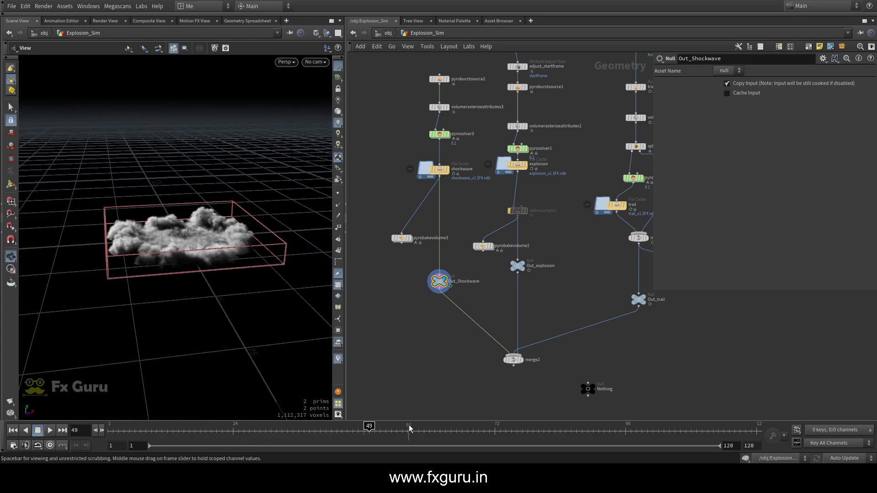
pyautogui.scroll(-2, 473, 268)
pyautogui.moveTo(474, 270); pyautogui.dragTo(414, 286, button='middle')
pyautogui.moveTo(237, 243); pyautogui.dragTo(197, 228)
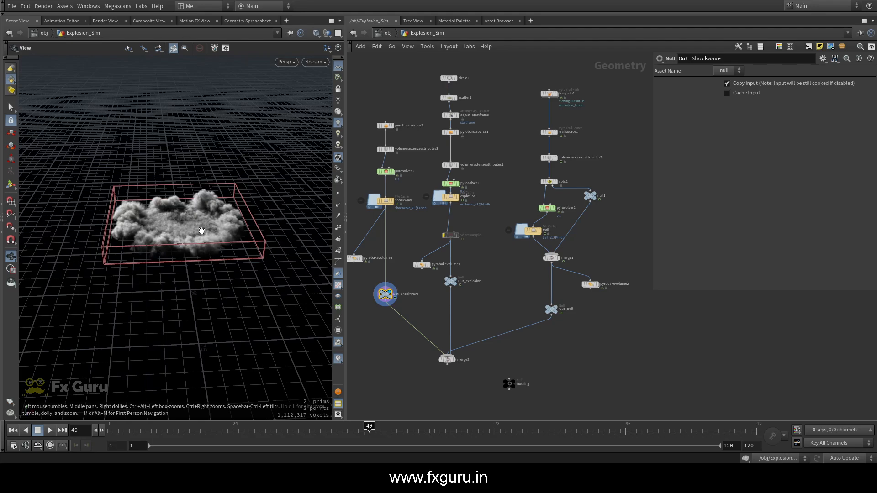
pyautogui.moveTo(415, 183); pyautogui.dragTo(398, 184, button='middle')
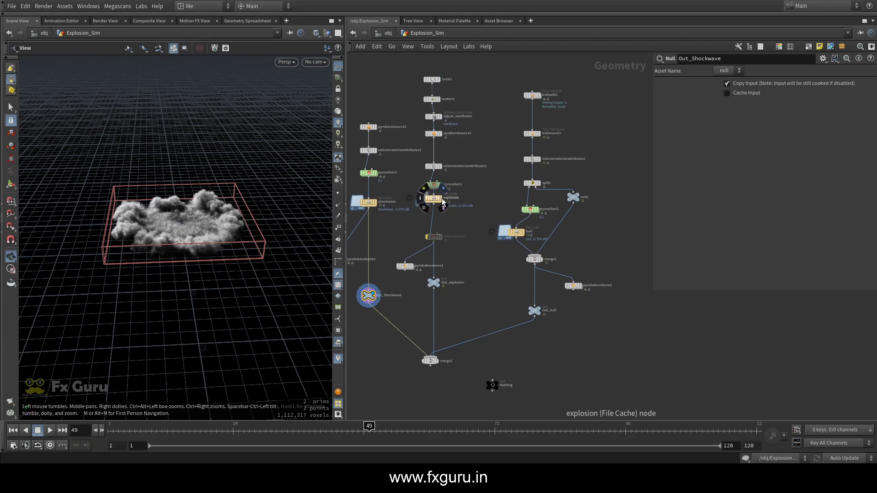
# Display the Out_explosion node and orbit around the explosion simulation
pyautogui.click(434, 284)
pyautogui.moveTo(210, 167); pyautogui.dragTo(243, 233)
pyautogui.moveTo(474, 245); pyautogui.dragTo(459, 234, button='middle')
pyautogui.moveTo(123, 212); pyautogui.dragTo(168, 228)
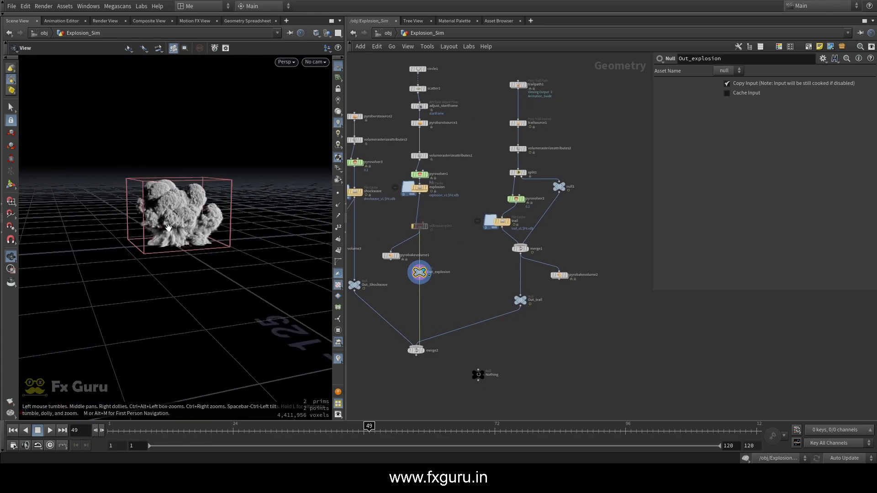
# Display the Out_trail node and orbit around the trail simulation
pyautogui.moveTo(473, 245); pyautogui.dragTo(446, 237, button='middle')
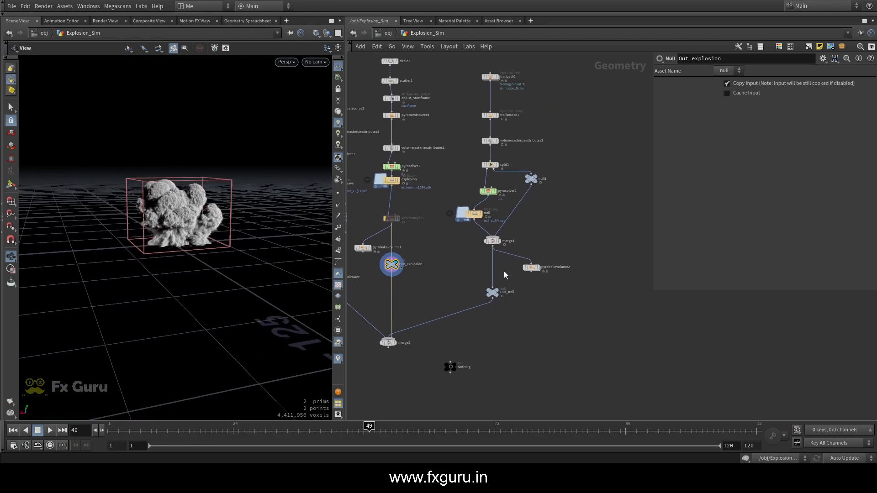
pyautogui.moveTo(498, 290); pyautogui.dragTo(498, 281)
pyautogui.moveTo(494, 250); pyautogui.dragTo(493, 288)
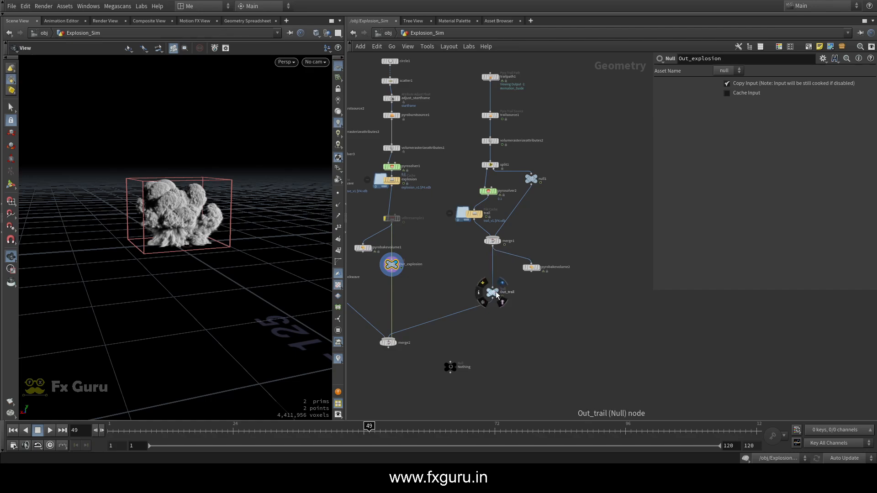
pyautogui.click(498, 293)
pyautogui.moveTo(129, 214); pyautogui.dragTo(124, 185)
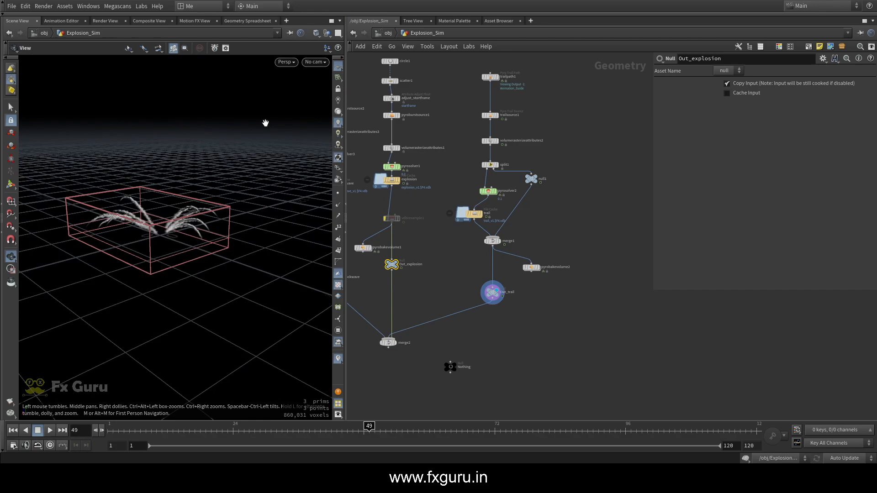
# Examine how the Out_Shockwave, Out_explosion and Out_trail branches feed into merge2 in the Explosion_Sim network
pyautogui.moveTo(435, 277); pyautogui.dragTo(502, 272, button='middle')
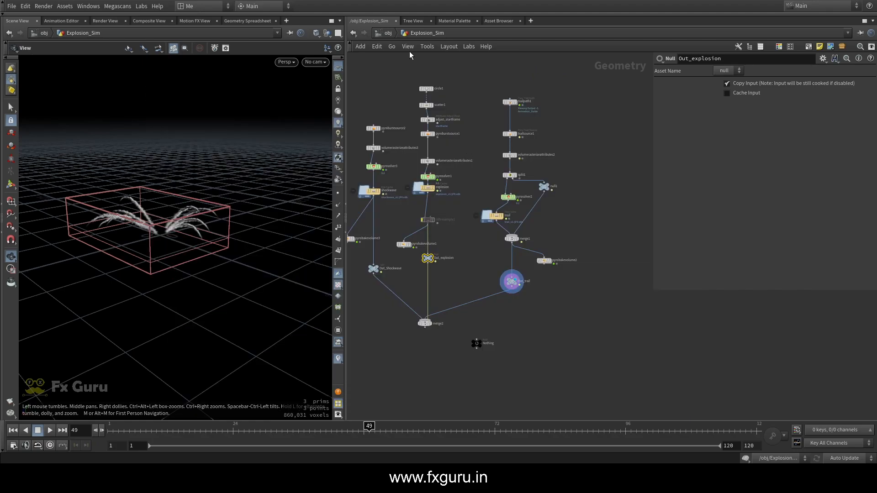
pyautogui.moveTo(476, 265); pyautogui.dragTo(503, 237, button='middle')
pyautogui.scroll(2, 467, 266)
pyautogui.moveTo(467, 266); pyautogui.dragTo(480, 280, button='middle')
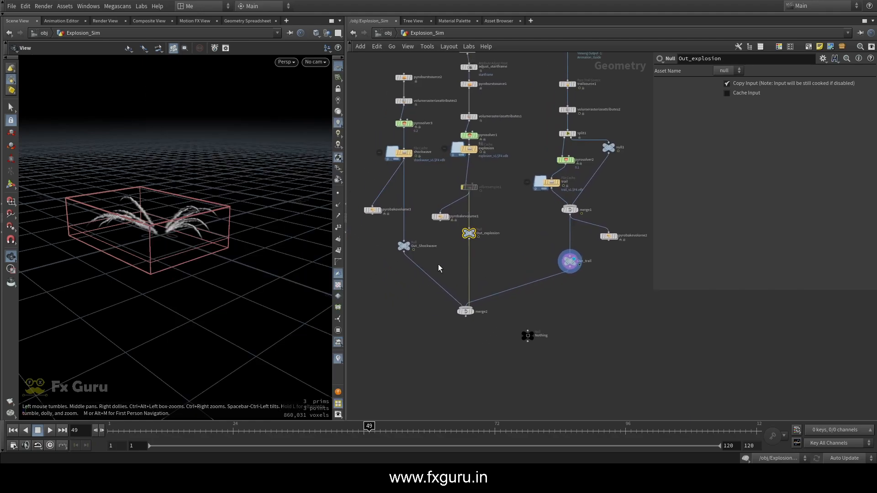
pyautogui.moveTo(420, 253); pyautogui.dragTo(393, 237)
pyautogui.scroll(4, 427, 248)
pyautogui.moveTo(455, 247); pyautogui.dragTo(435, 247, button='middle')
pyautogui.moveTo(447, 208); pyautogui.dragTo(508, 243)
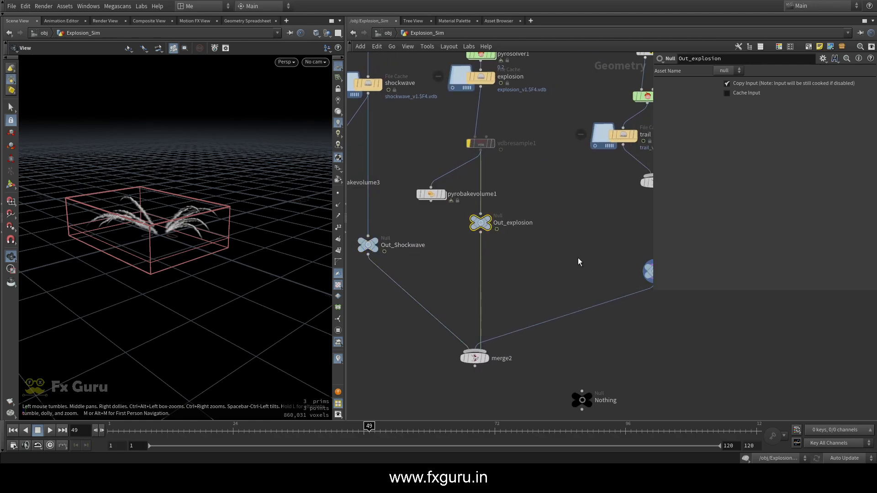
pyautogui.moveTo(577, 258); pyautogui.dragTo(449, 257, button='middle')
pyautogui.moveTo(455, 253); pyautogui.dragTo(544, 292)
pyautogui.scroll(-5, 500, 272)
# Return to the object level and open the Grid_track network
pyautogui.click(388, 33)
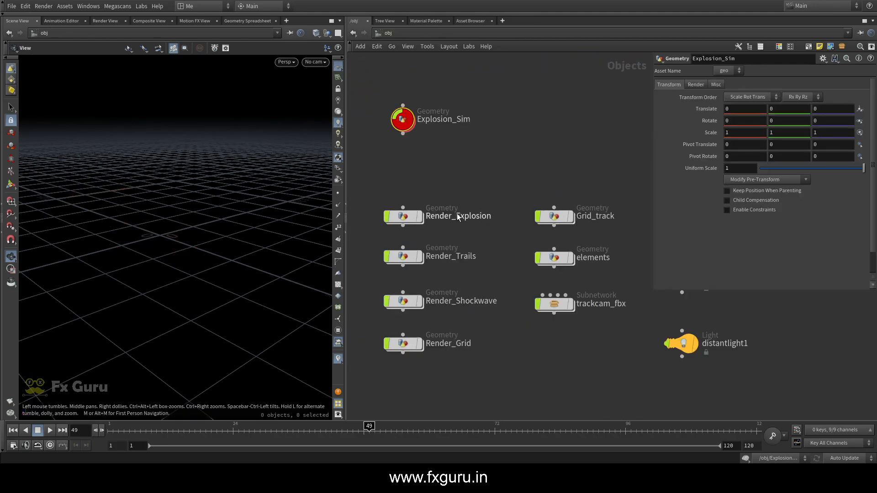
pyautogui.moveTo(469, 128); pyautogui.dragTo(351, 133, button='middle')
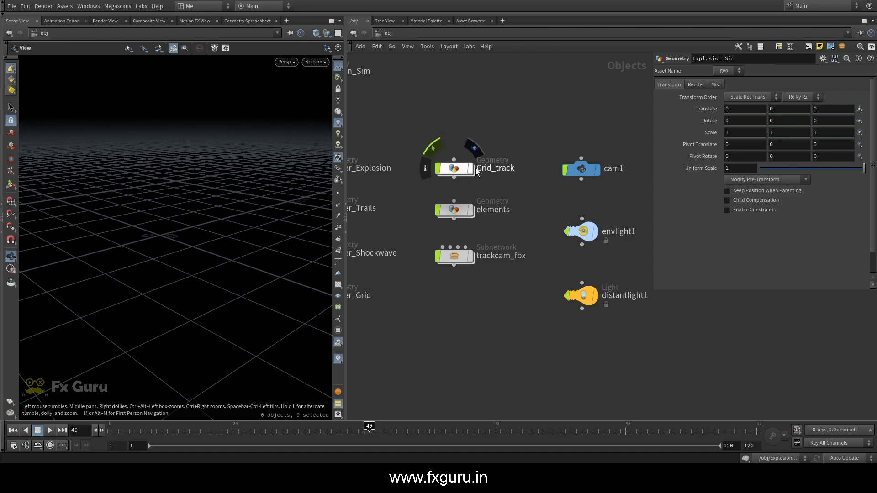
pyautogui.doubleClick(452, 169)
pyautogui.scroll(5, 525, 188)
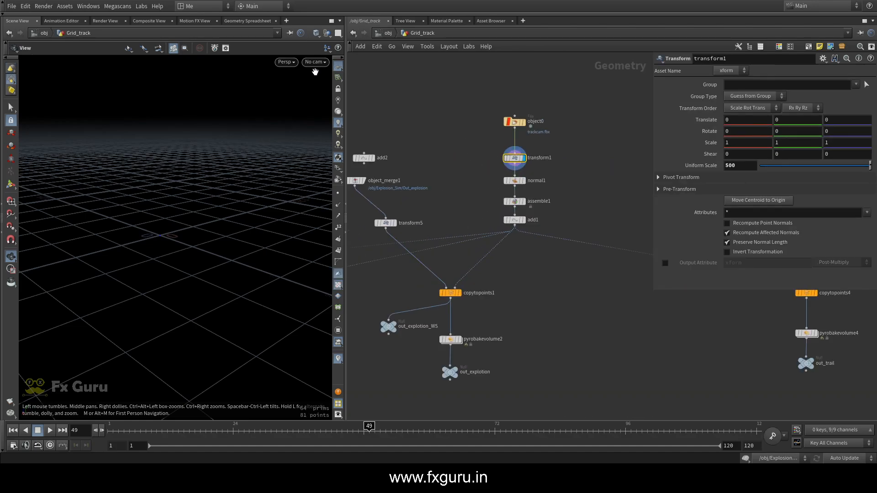
# Look through trackcam_fbx/Camera1 and display normal1, assemble1 and add1 in turn on the tracked grid
pyautogui.click(315, 62)
pyautogui.click(338, 111)
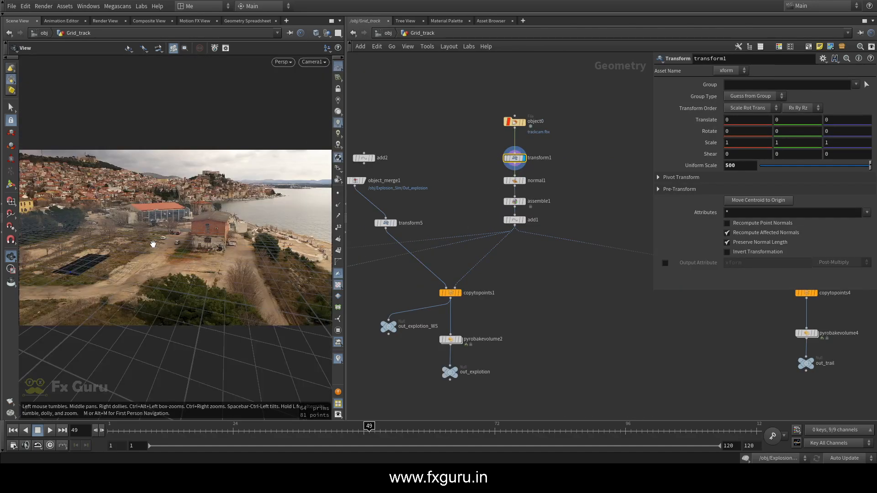
pyautogui.click(514, 180)
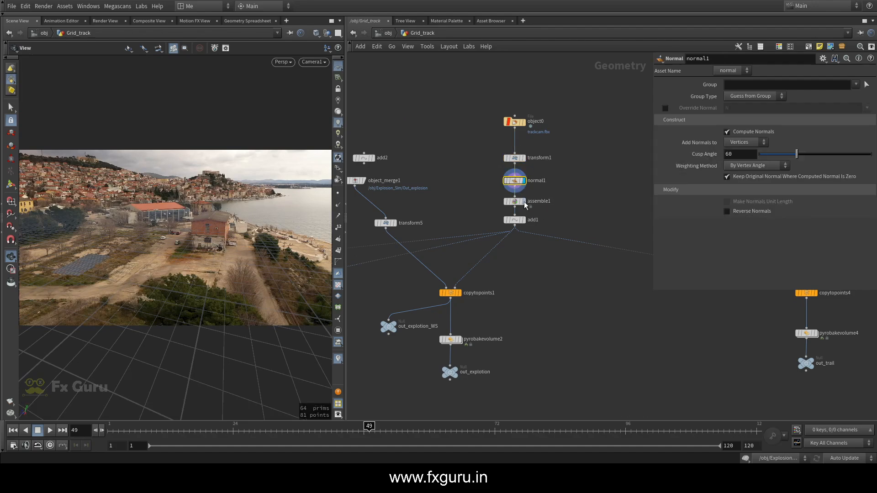
pyautogui.click(525, 201)
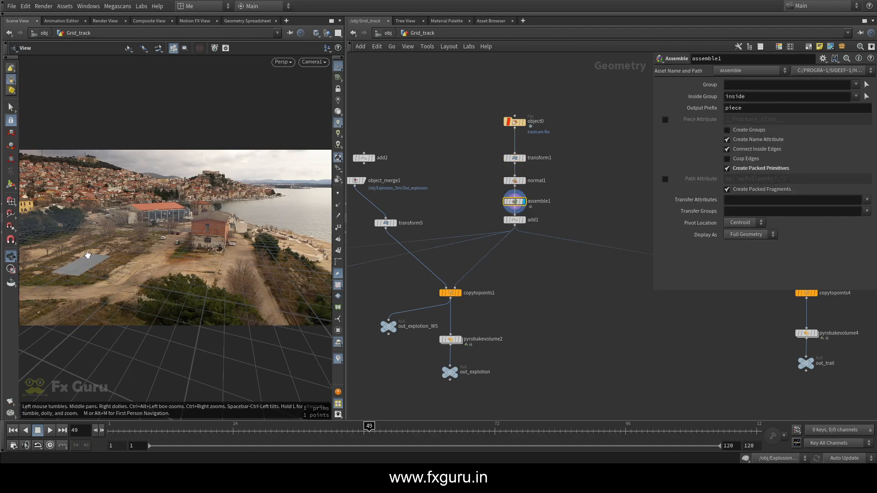
pyautogui.click(515, 220)
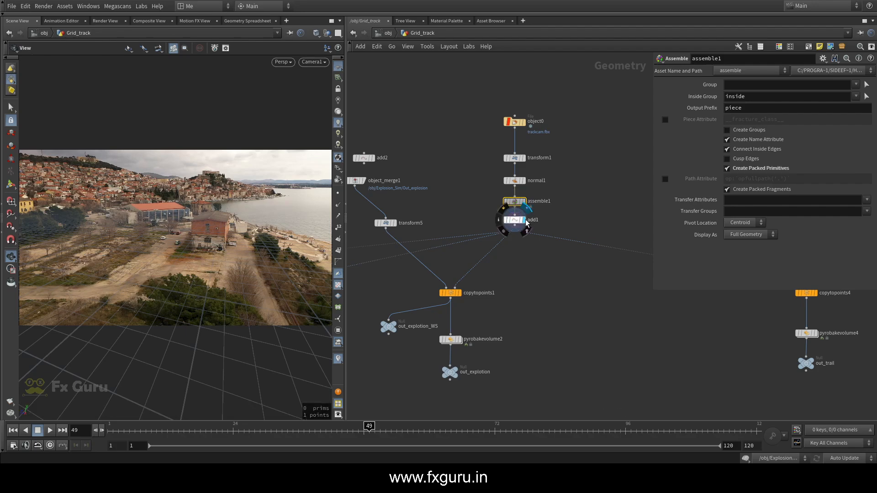
# Inspect the add1 point in the free perspective view, and return the viewport to trackcam_fbx/Camera1
pyautogui.moveTo(90, 266); pyautogui.dragTo(82, 268)
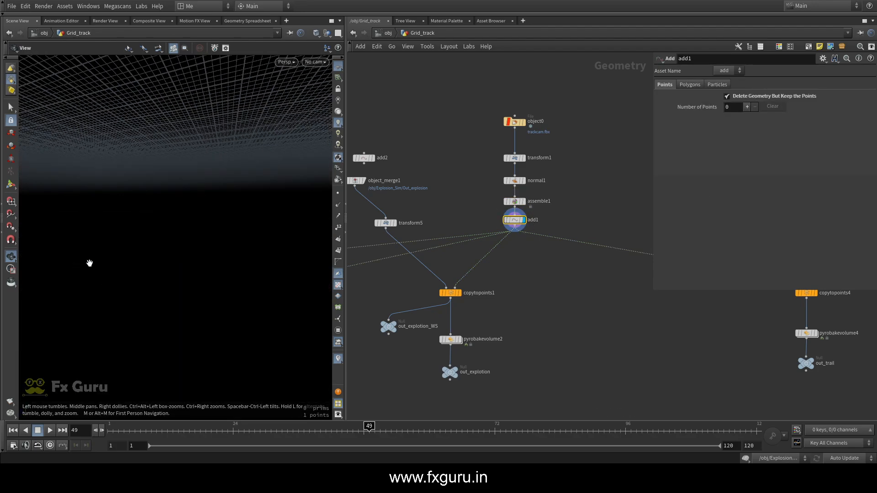
pyautogui.press('h')
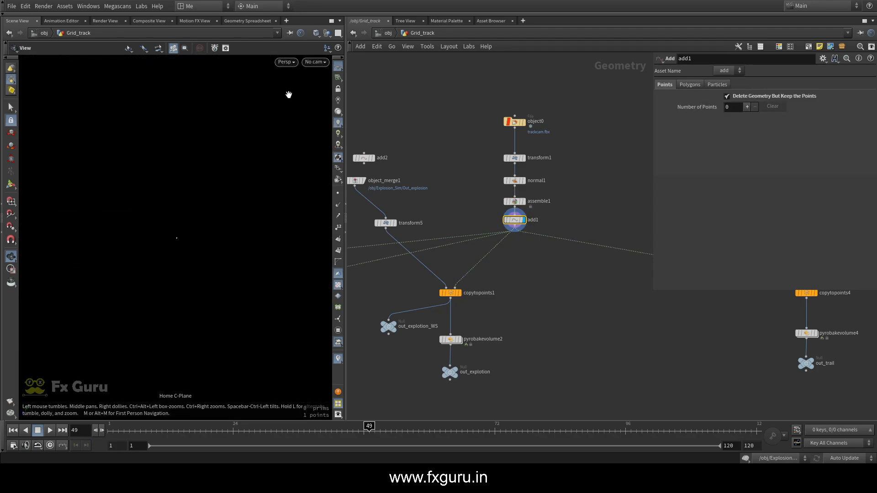
pyautogui.click(315, 62)
pyautogui.click(327, 114)
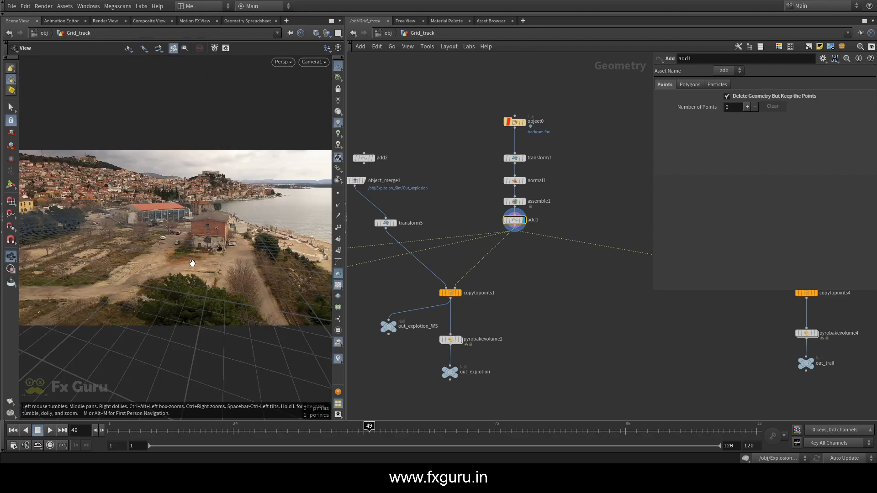
# Inspect object_merge1 in the explosion branch and display transform5 with its parameters
pyautogui.scroll(-1, 517, 272)
pyautogui.moveTo(517, 273); pyautogui.dragTo(554, 248, button='middle')
pyautogui.scroll(3, 473, 186)
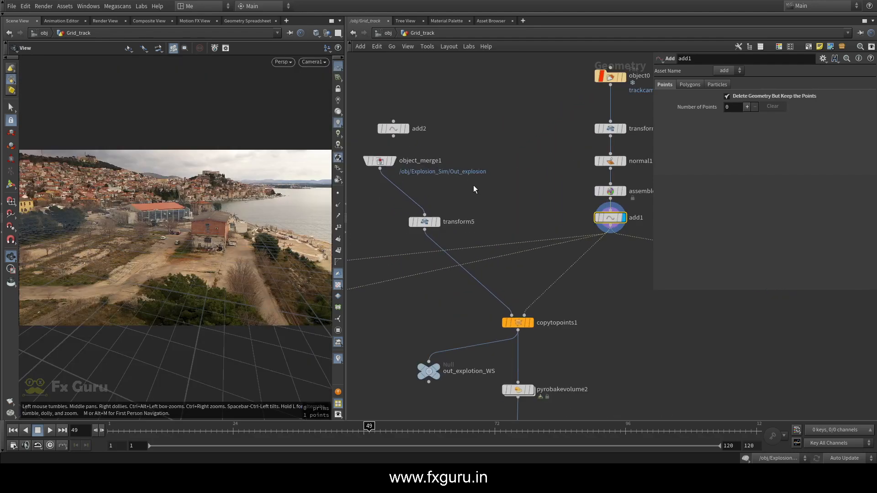
pyautogui.click(393, 161)
pyautogui.click(427, 222)
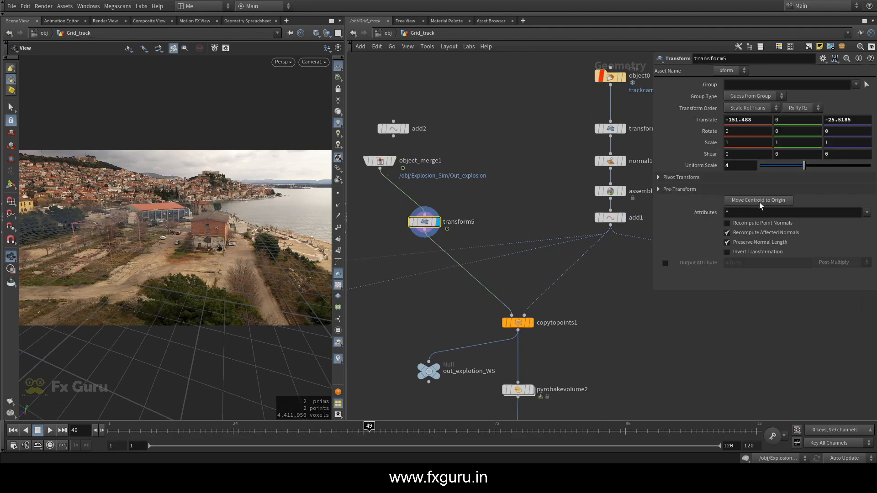
# Display copytopoints1 to view the explosion on the tracked point, and show the parameters of transform5
pyautogui.moveTo(544, 305); pyautogui.dragTo(490, 255, button='middle')
pyautogui.click(479, 273)
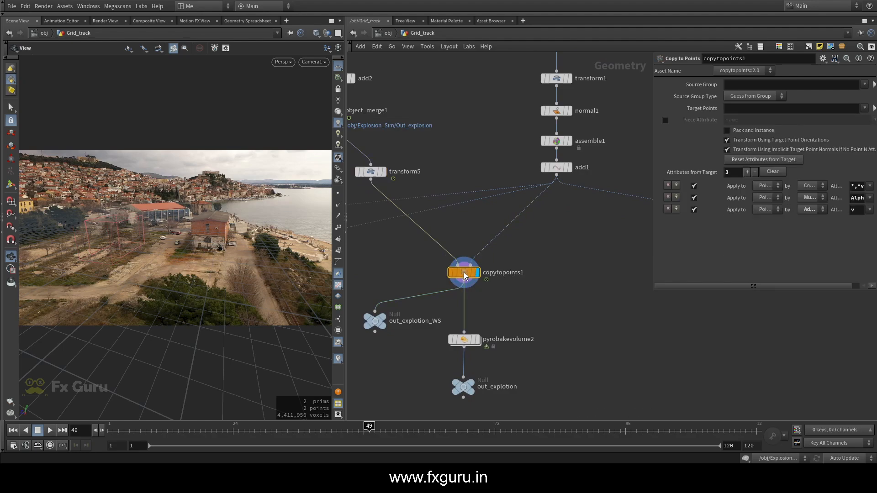
pyautogui.click(371, 172)
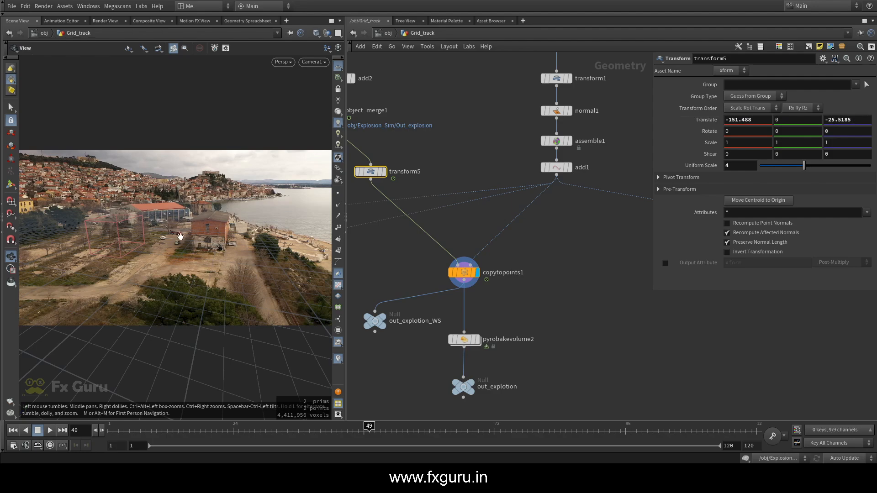
# Show the pyrobakevolume2 parameters and display out_explotion through trackcam_fbx/Camera1
pyautogui.moveTo(527, 317); pyautogui.dragTo(538, 308, button='middle')
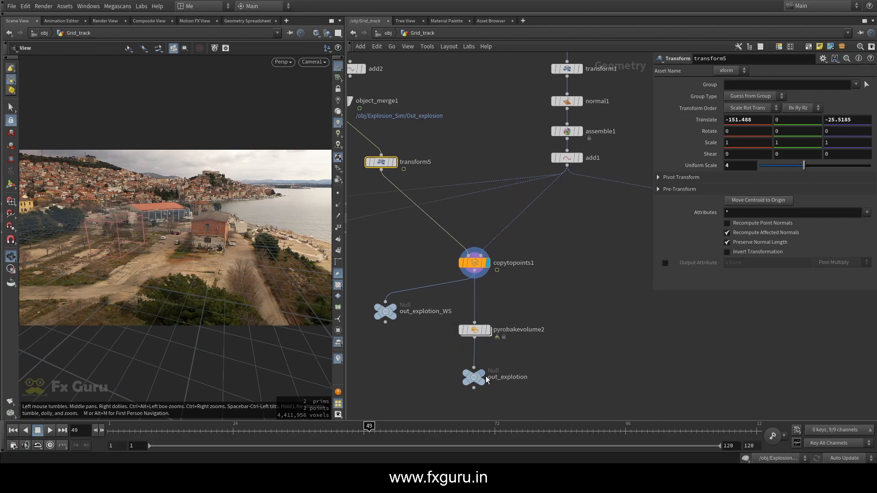
pyautogui.click(491, 360)
pyautogui.click(475, 378)
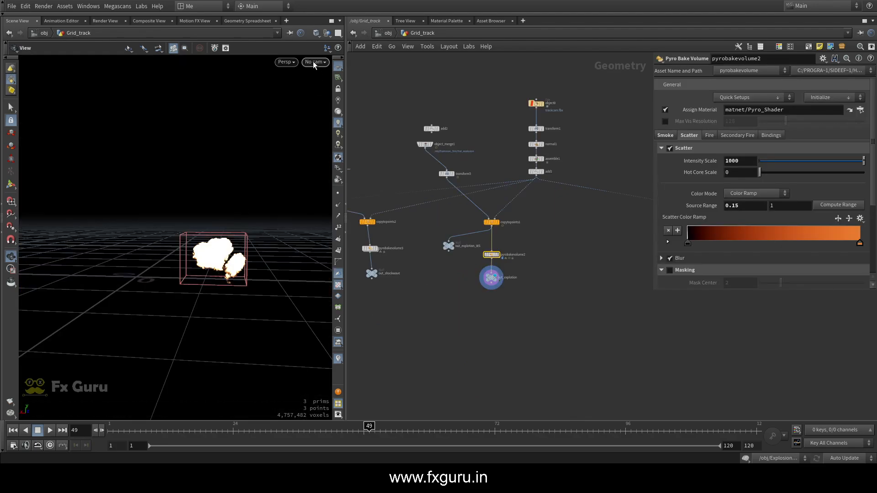
pyautogui.click(315, 61)
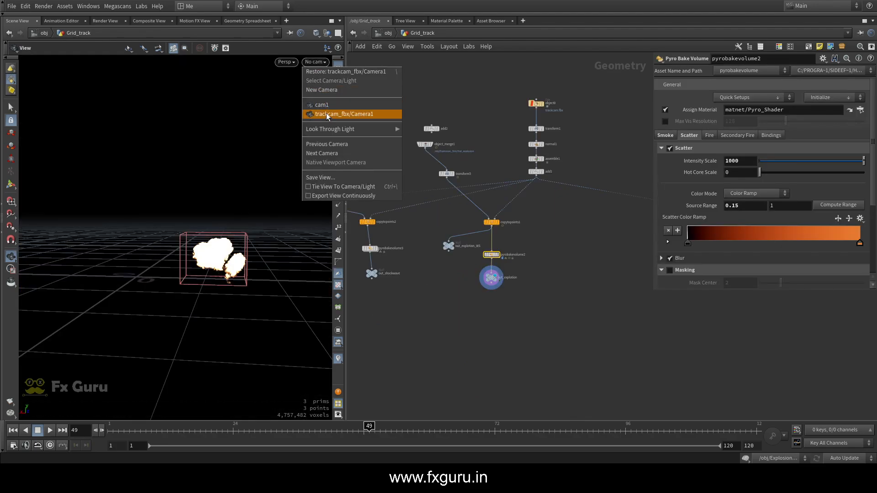
pyautogui.click(326, 113)
pyautogui.click(454, 328)
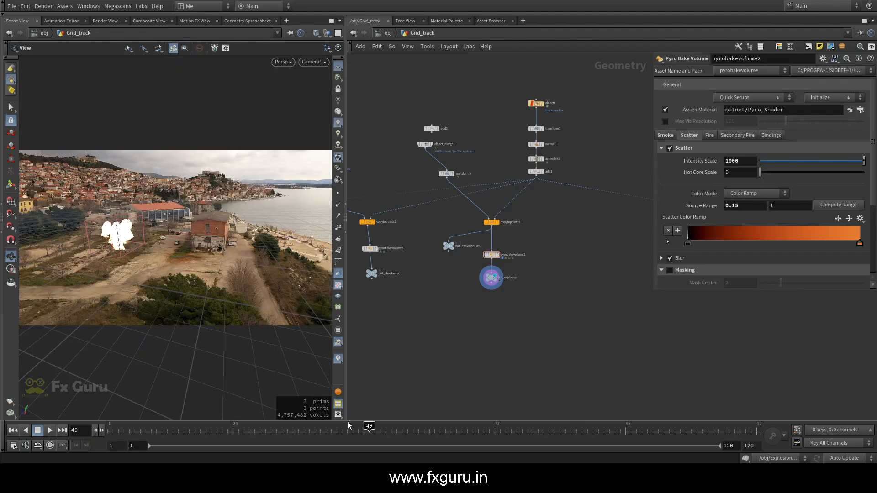
# Scrub the timeline to frame 86 to check the explosion over the footage
pyautogui.moveTo(369, 429); pyautogui.dragTo(519, 430)
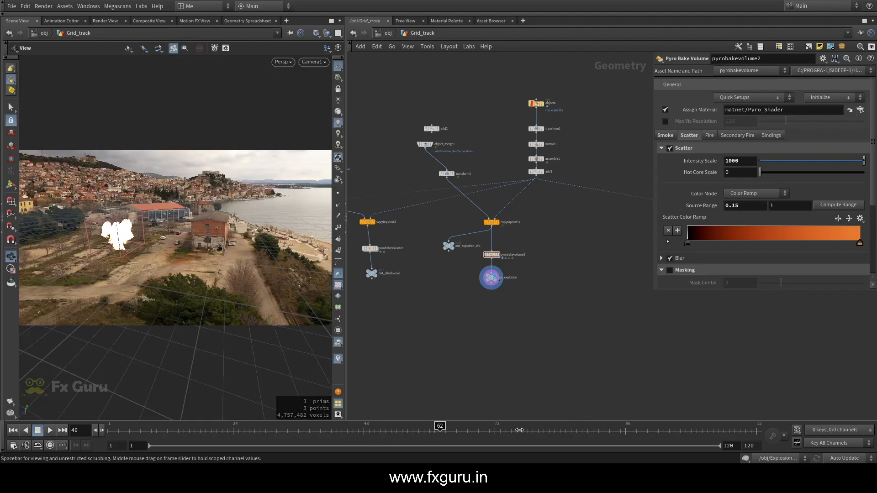
pyautogui.click(572, 426)
pyautogui.moveTo(69, 211); pyautogui.dragTo(116, 227)
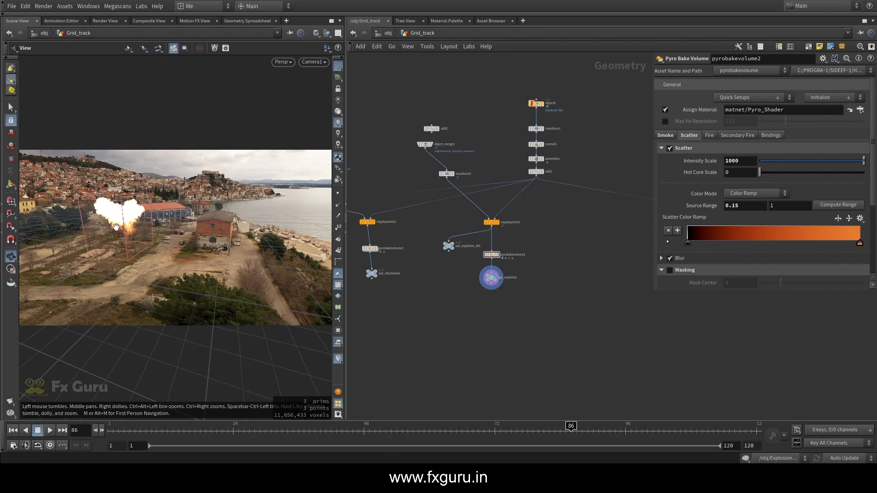
# Display the out_trail node and tumble out of the tracked camera to view the trails in perspective
pyautogui.moveTo(491, 313); pyautogui.dragTo(424, 298, button='middle')
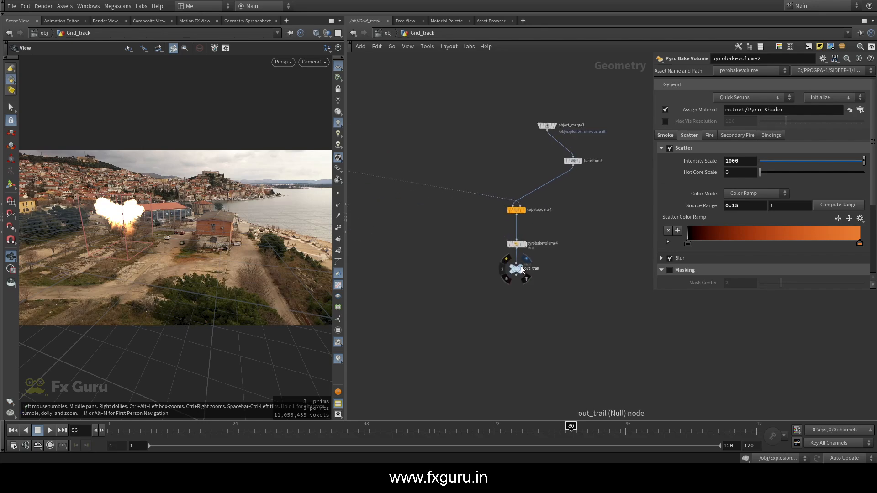
pyautogui.click(519, 268)
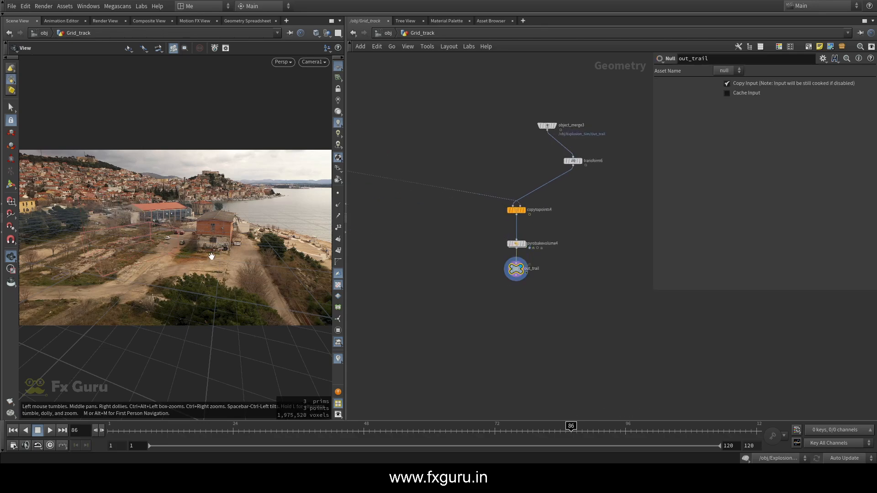
pyautogui.moveTo(152, 255); pyautogui.dragTo(129, 256)
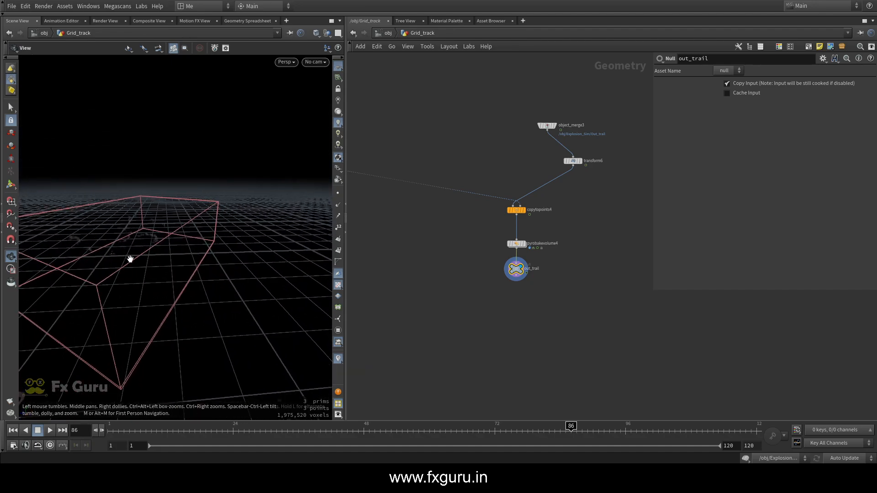
pyautogui.scroll(-5, 447, 289)
pyautogui.scroll(8, 407, 248)
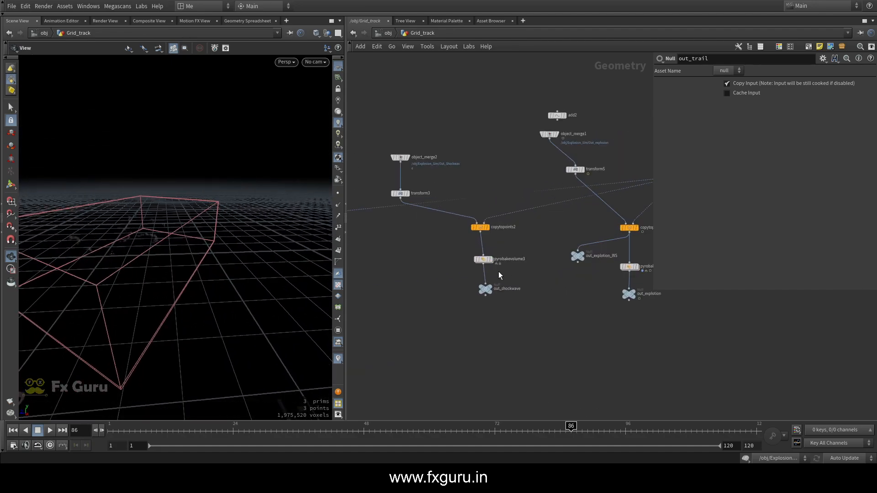
# Display the out_shockwave node and orbit around the shockwave volume
pyautogui.click(490, 296)
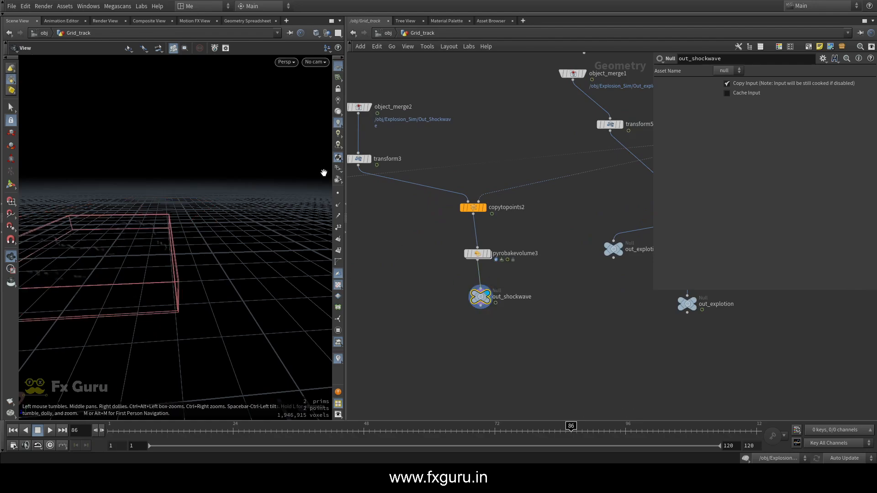
pyautogui.moveTo(143, 218); pyautogui.dragTo(274, 192)
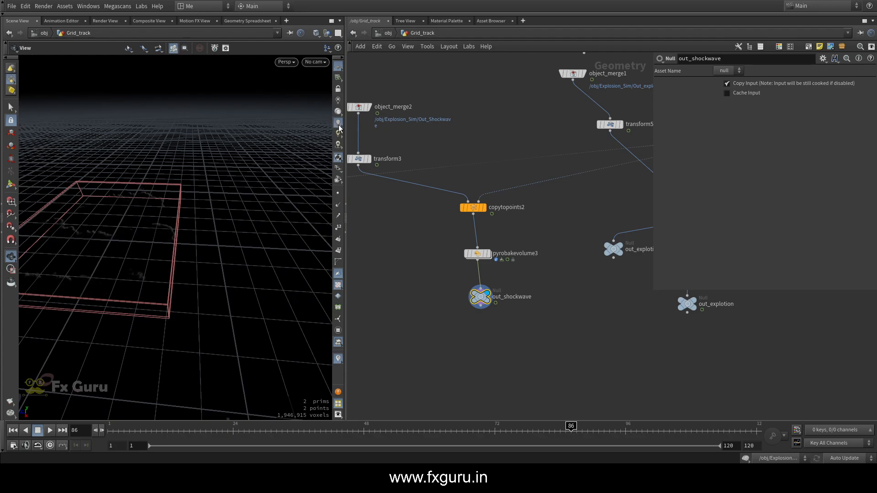
pyautogui.moveTo(137, 237)
pyautogui.mouseDown()
pyautogui.moveTo(124, 204)
pyautogui.moveTo(167, 208)
pyautogui.moveTo(141, 231)
pyautogui.moveTo(151, 199)
pyautogui.moveTo(174, 231)
pyautogui.moveTo(149, 243)
pyautogui.mouseUp()
pyautogui.scroll(-3, 429, 277)
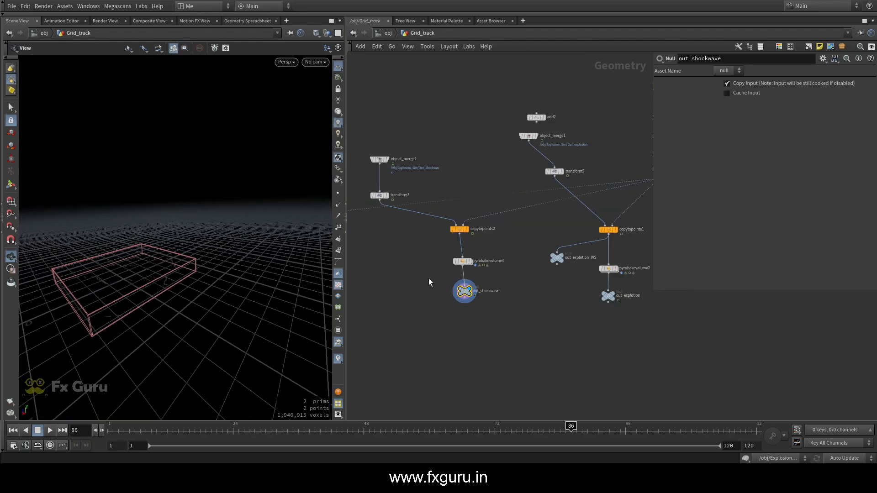
# Display the null1 node of the grid branch, orbit around the ground grid and show the transform4 parameters
pyautogui.moveTo(430, 278); pyautogui.dragTo(582, 241, button='middle')
pyautogui.scroll(3, 405, 150)
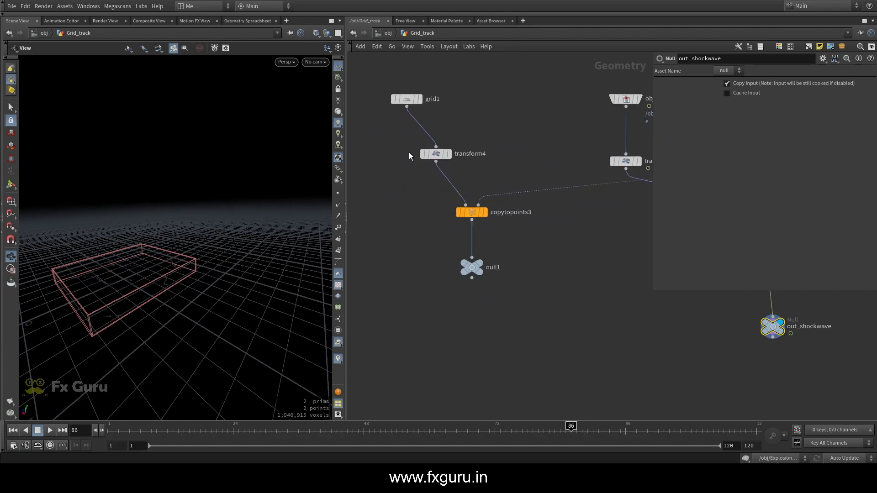
pyautogui.click(478, 261)
pyautogui.moveTo(176, 239); pyautogui.dragTo(243, 197)
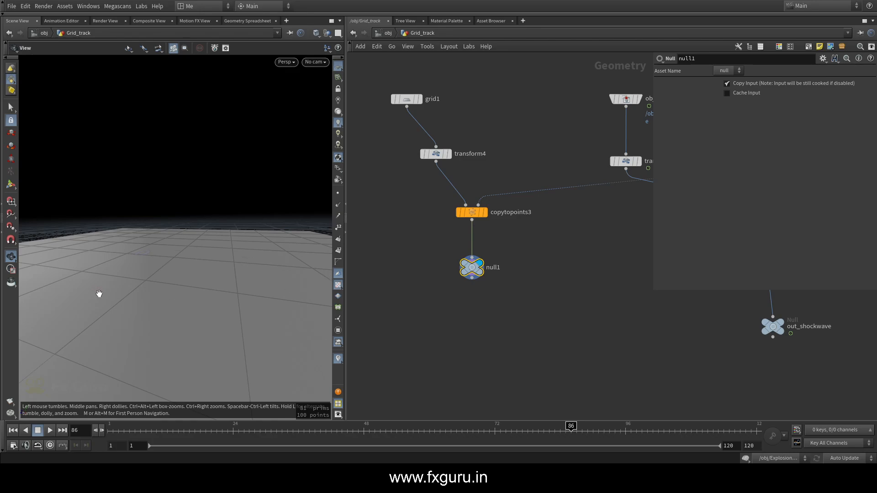
pyautogui.scroll(-1, 647, 245)
pyautogui.moveTo(647, 245); pyautogui.dragTo(568, 245, button='middle')
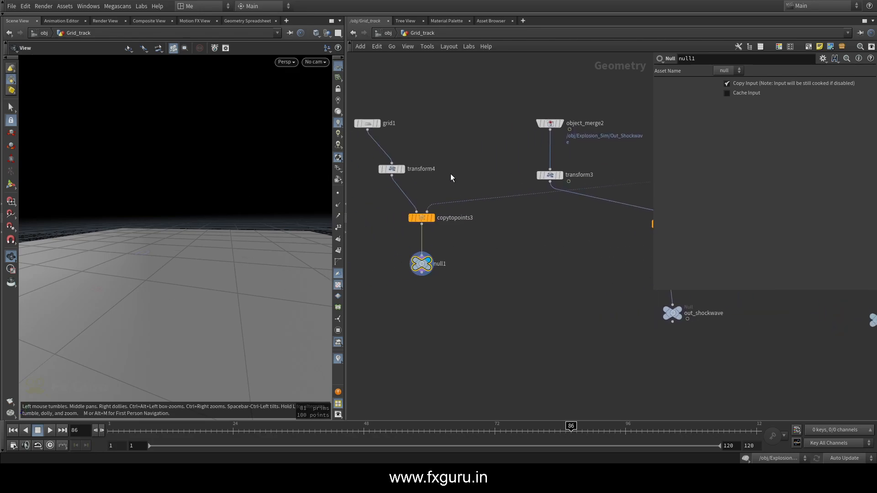
pyautogui.click(391, 169)
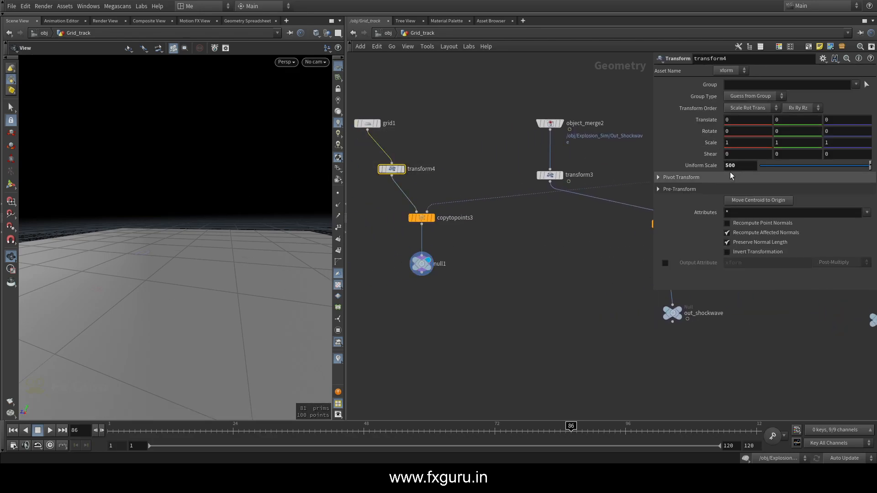
# Check the object-level network, reopen Grid_track and review its out_shockwave, out_explotion and out_trail nodes
pyautogui.click(388, 33)
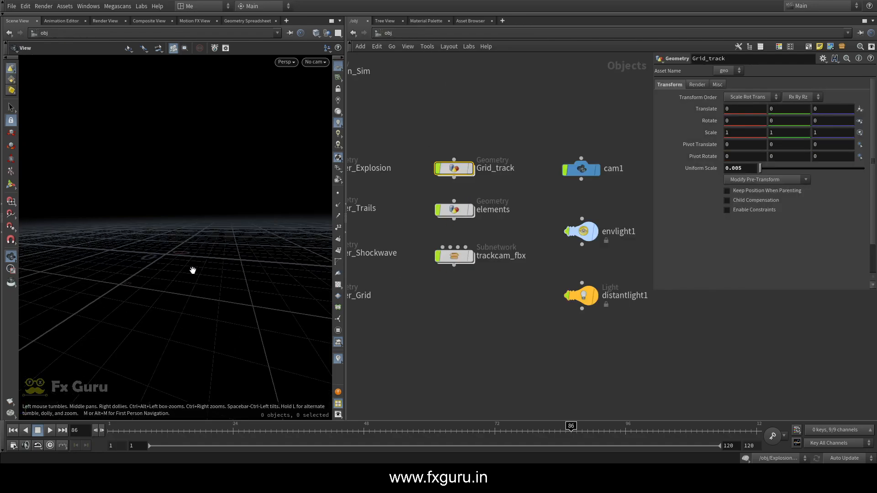
pyautogui.scroll(-2, 427, 278)
pyautogui.moveTo(427, 284); pyautogui.dragTo(457, 287, button='middle')
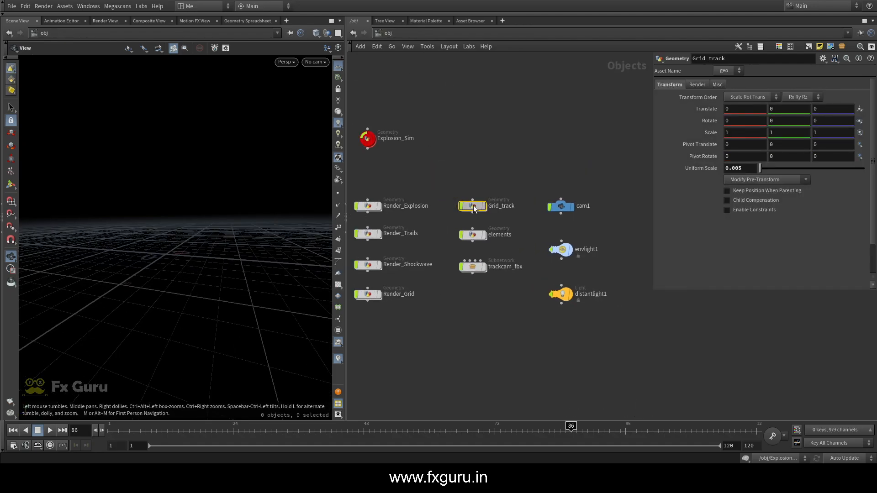
pyautogui.doubleClick(472, 205)
pyautogui.scroll(-4, 462, 240)
pyautogui.moveTo(506, 256); pyautogui.dragTo(379, 218, button='middle')
pyautogui.scroll(2, 452, 254)
pyautogui.click(425, 232)
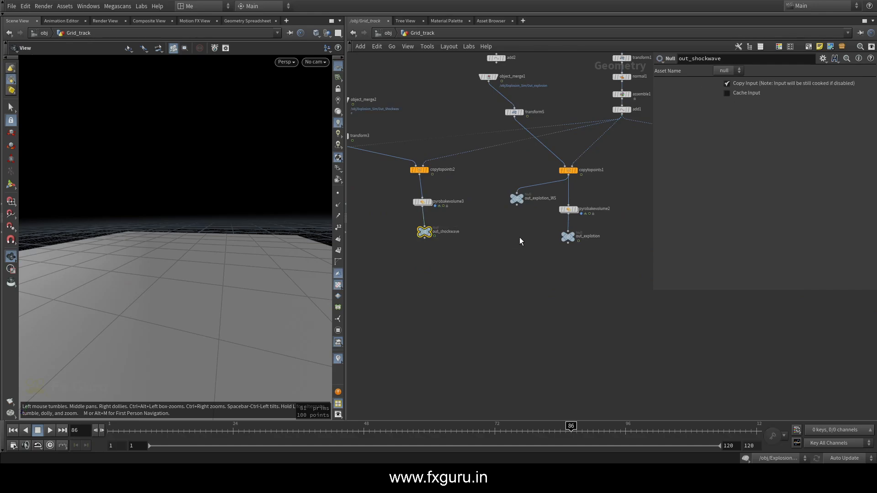
pyautogui.click(568, 236)
pyautogui.moveTo(599, 268); pyautogui.dragTo(363, 263, button='middle')
pyautogui.click(627, 227)
pyautogui.moveTo(510, 250); pyautogui.dragTo(610, 285, button='middle')
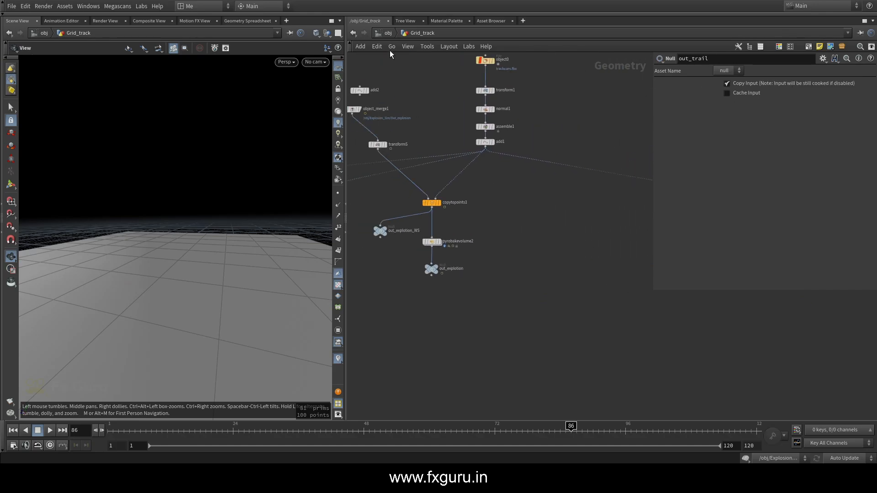
# Open the Render_Explosion network and view its time-shifted explosion through trackcam_fbx/Camera1
pyautogui.click(388, 33)
pyautogui.moveTo(461, 267); pyautogui.dragTo(520, 257, button='middle')
pyautogui.doubleClick(467, 196)
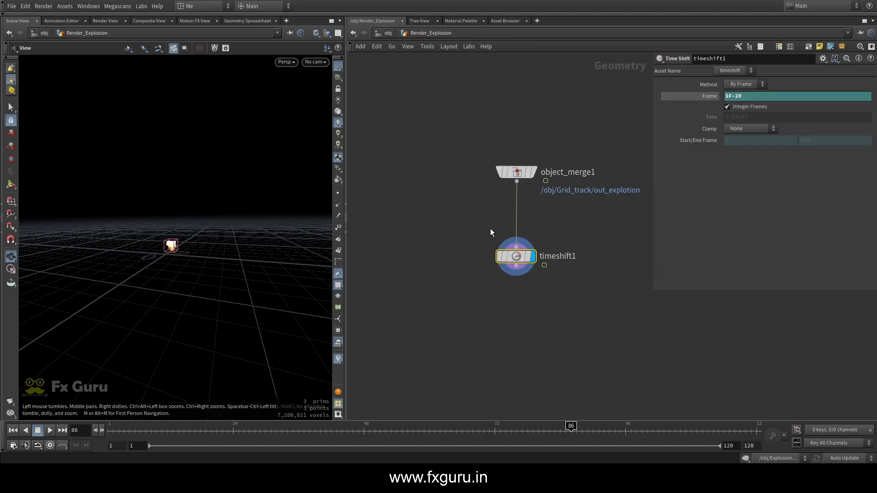
pyautogui.click(316, 62)
pyautogui.click(343, 114)
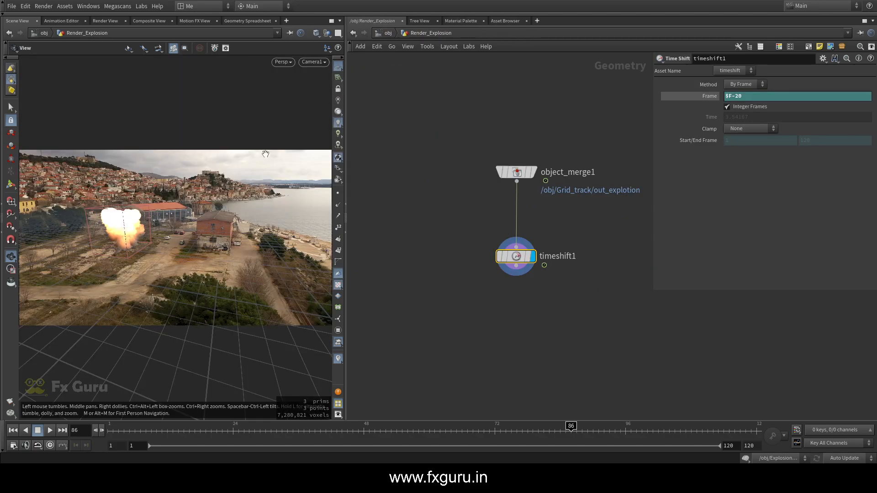
pyautogui.moveTo(456, 282); pyautogui.dragTo(589, 235)
pyautogui.moveTo(598, 234); pyautogui.dragTo(530, 234, button='middle')
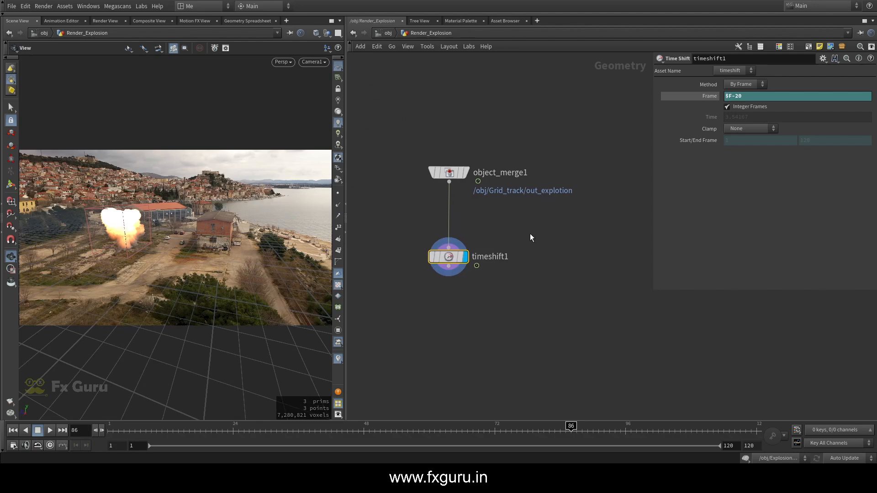
# Show timeshift1's evaluated Frame value at frame 1 and scrub the timeline to frame 80 to check the delayed explosion
pyautogui.click(109, 431)
pyautogui.click(709, 97)
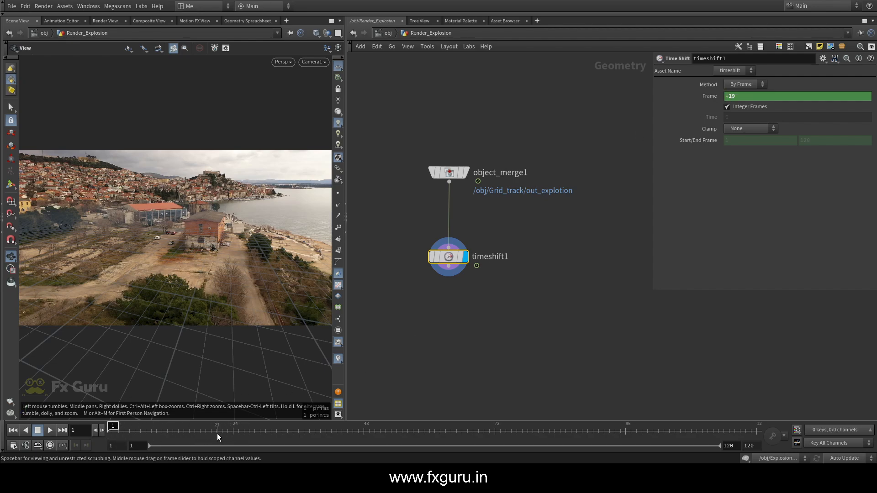
pyautogui.moveTo(190, 431); pyautogui.dragTo(472, 442)
pyautogui.moveTo(540, 441); pyautogui.dragTo(548, 442)
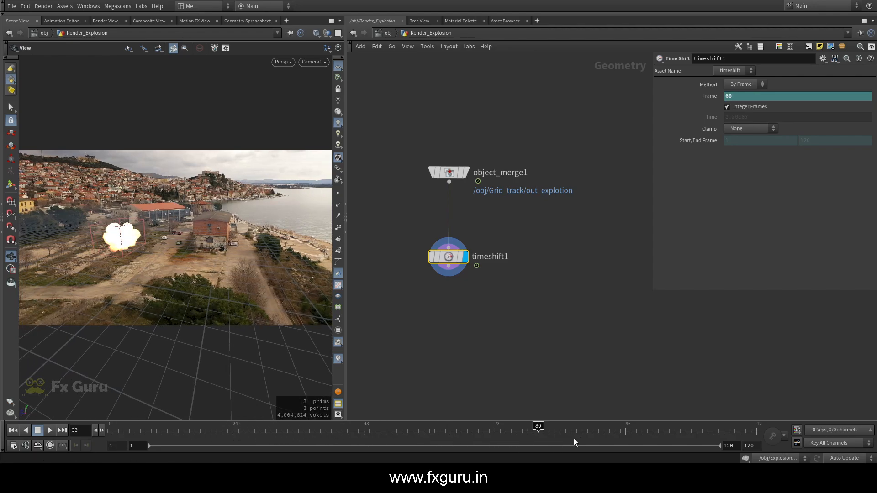
# Return to the object level and display Render_Explosion, Render_Trails and Render_Shockwave together over the footage
pyautogui.click(388, 33)
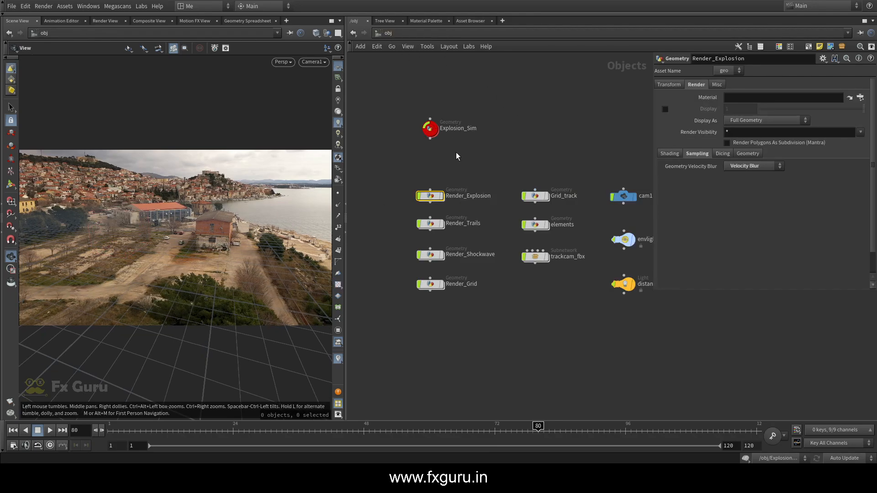
pyautogui.click(443, 224)
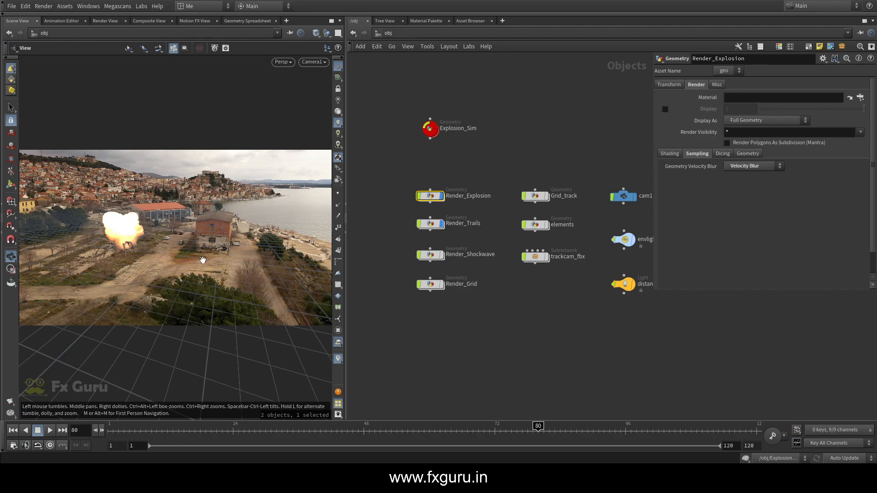
pyautogui.click(441, 254)
pyautogui.click(430, 255)
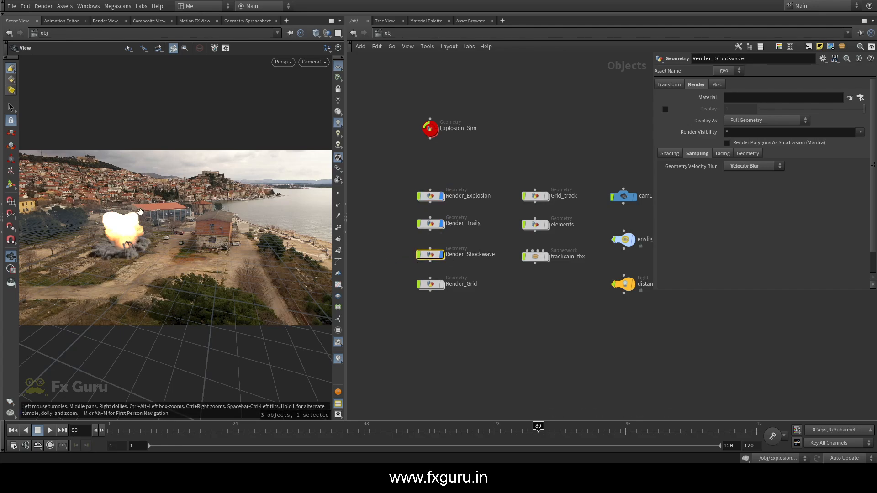
# Inside Render_Explosion, review object_merge1's transform options, keeping Into This Object, and show timeshift1's parameters again
pyautogui.doubleClick(430, 196)
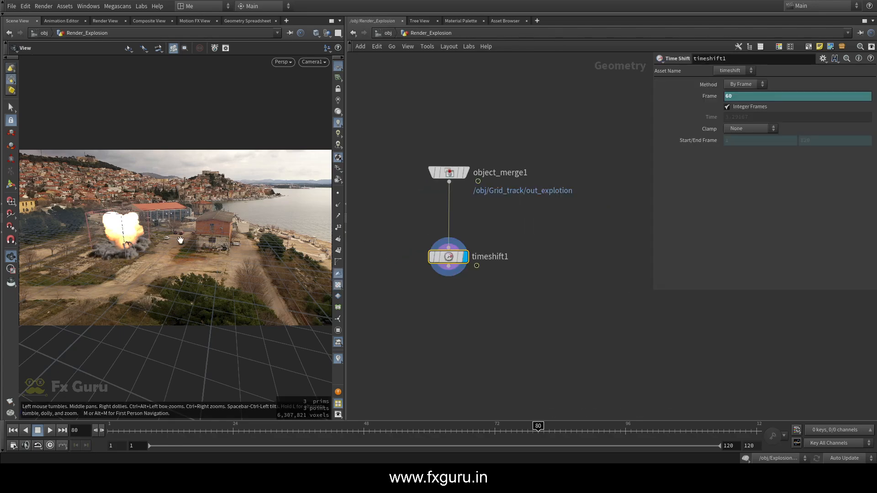
pyautogui.click(449, 173)
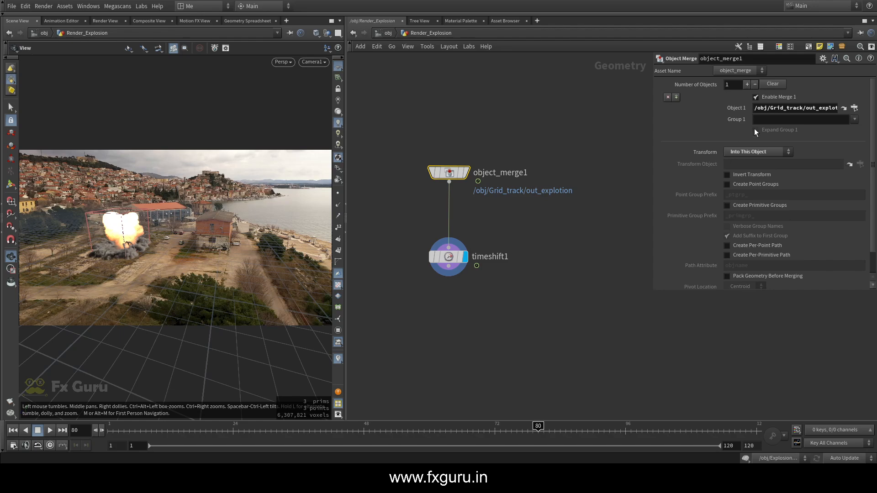
pyautogui.click(743, 154)
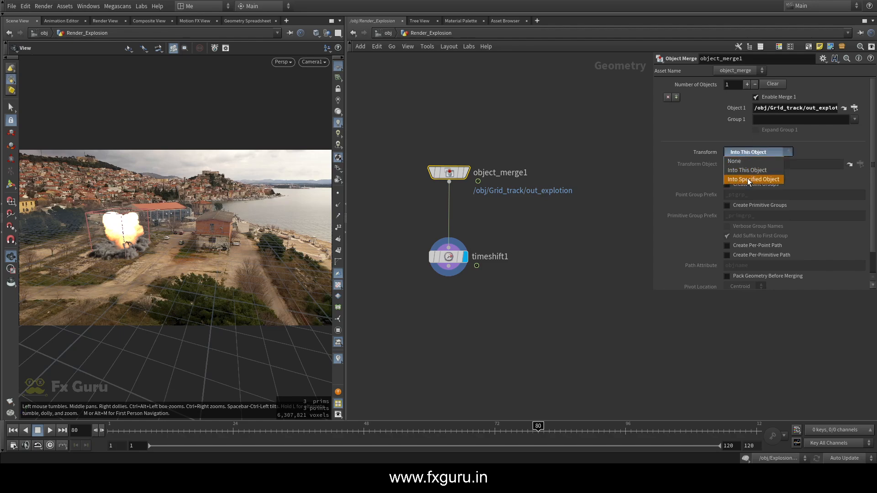
pyautogui.click(747, 169)
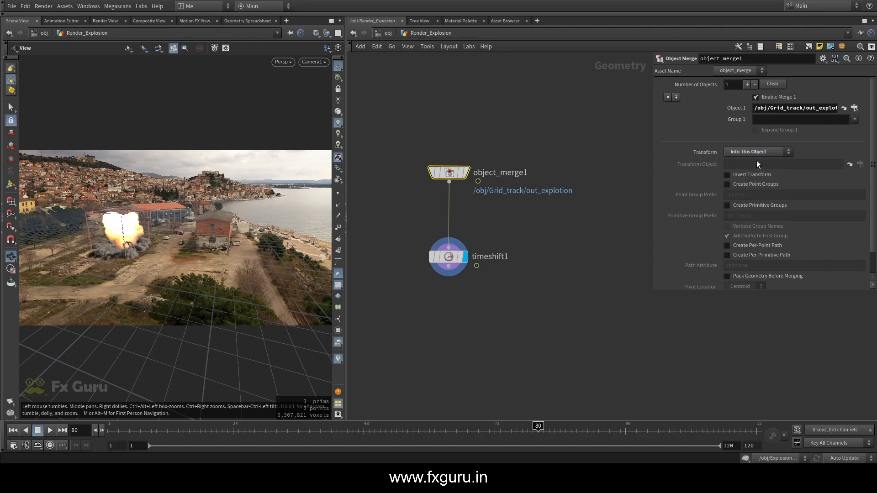
pyautogui.click(449, 257)
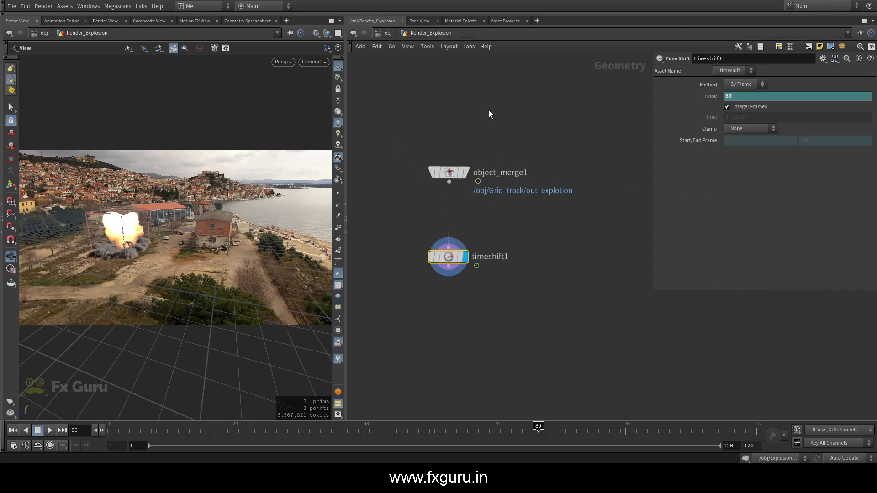
# Return to the object level and display the Render_Grid and elements objects alongside the simulations
pyautogui.click(389, 34)
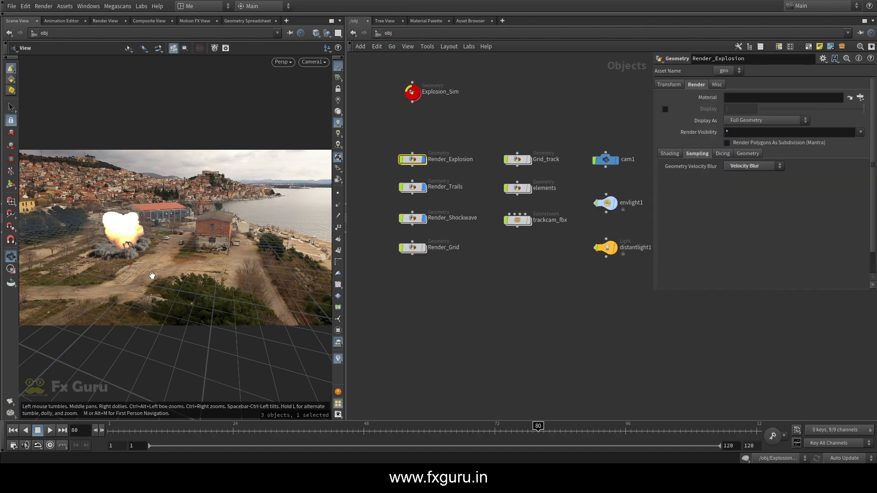
pyautogui.click(424, 247)
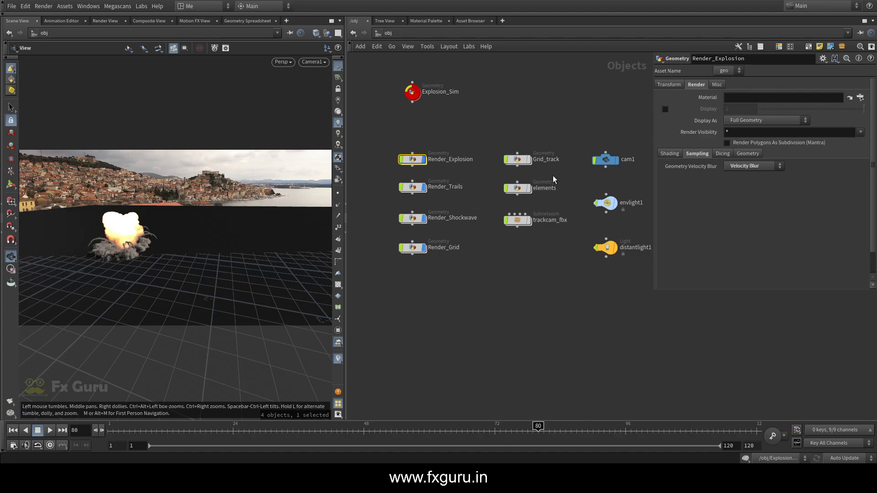
pyautogui.click(530, 188)
# Examine the light settings of distantlight1 and envlight1
pyautogui.moveTo(489, 255); pyautogui.dragTo(448, 269, button='middle')
pyautogui.moveTo(601, 250); pyautogui.dragTo(599, 252)
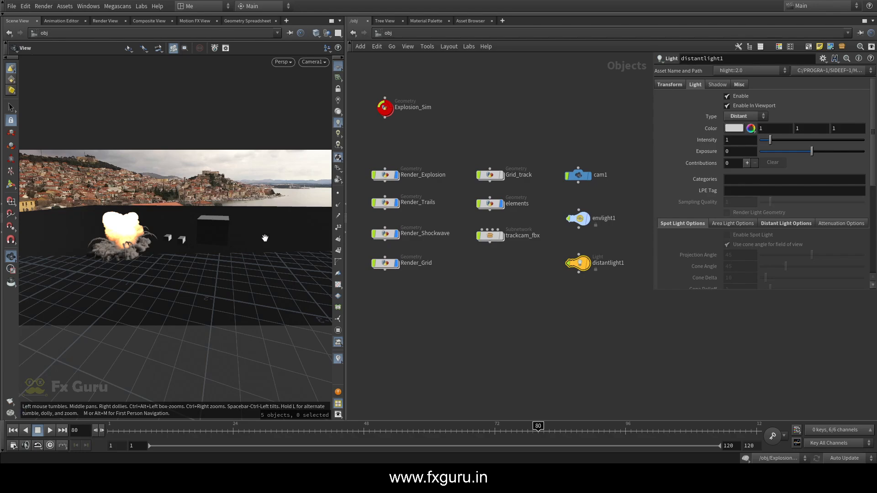
pyautogui.click(579, 218)
pyautogui.click(578, 263)
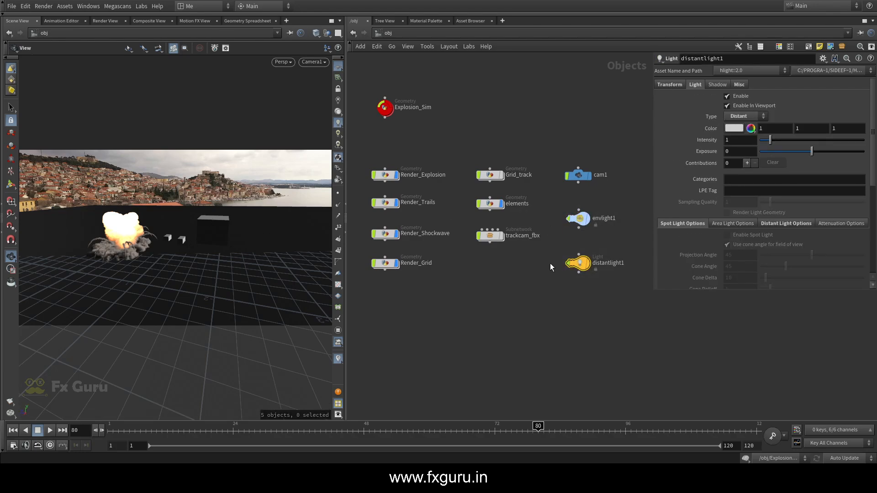
pyautogui.click(579, 218)
# Switch to the out network and review the shockwave, explosion, trail and Intrective_Light Mantra nodes
pyautogui.click(409, 34)
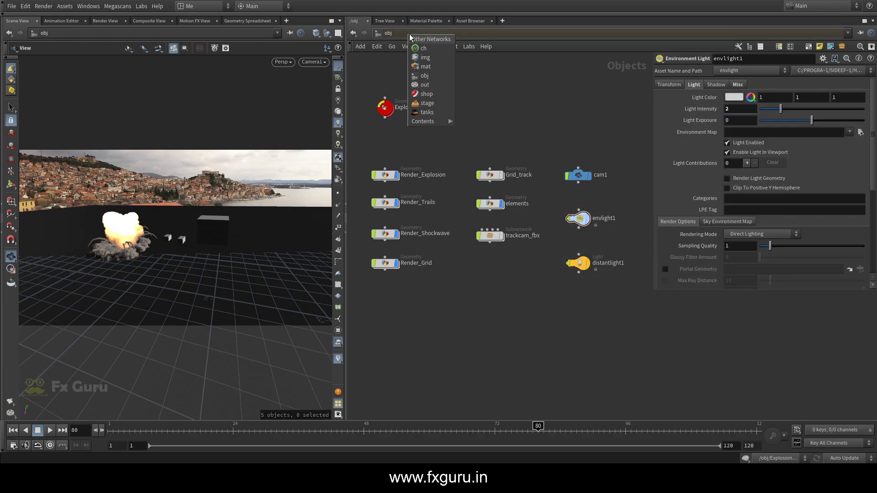
pyautogui.click(426, 85)
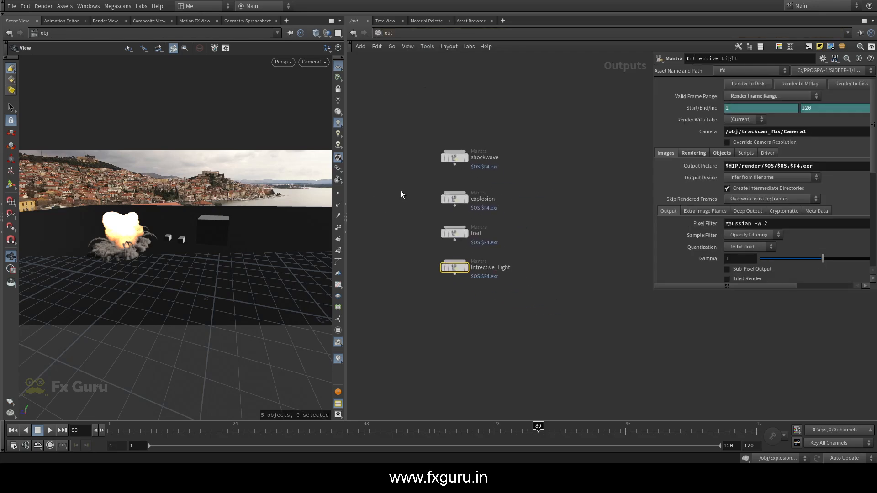
pyautogui.moveTo(541, 159); pyautogui.dragTo(488, 158, button='middle')
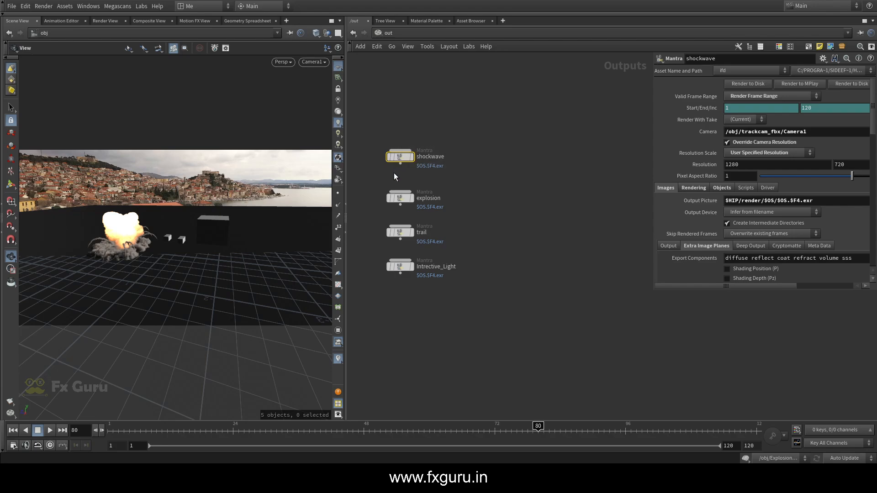
pyautogui.moveTo(485, 180); pyautogui.dragTo(483, 251)
pyautogui.moveTo(493, 254); pyautogui.dragTo(376, 284)
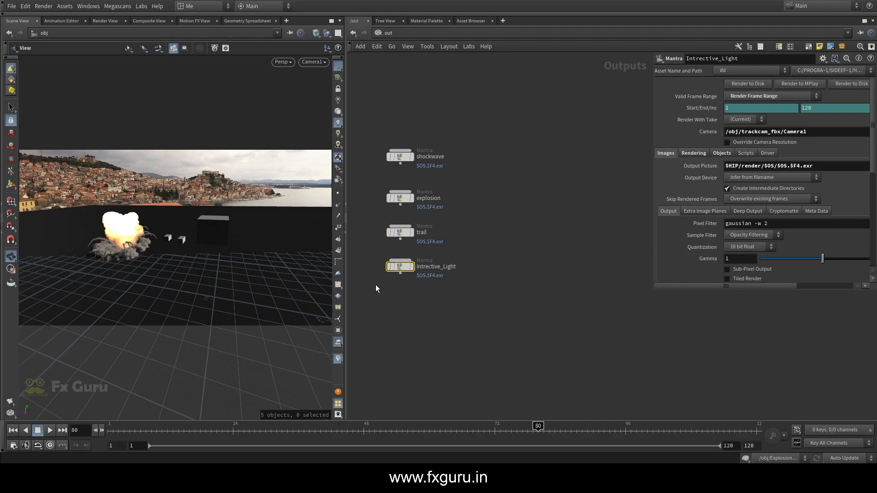
pyautogui.moveTo(376, 284); pyautogui.dragTo(451, 254)
pyautogui.moveTo(485, 253); pyautogui.dragTo(357, 288)
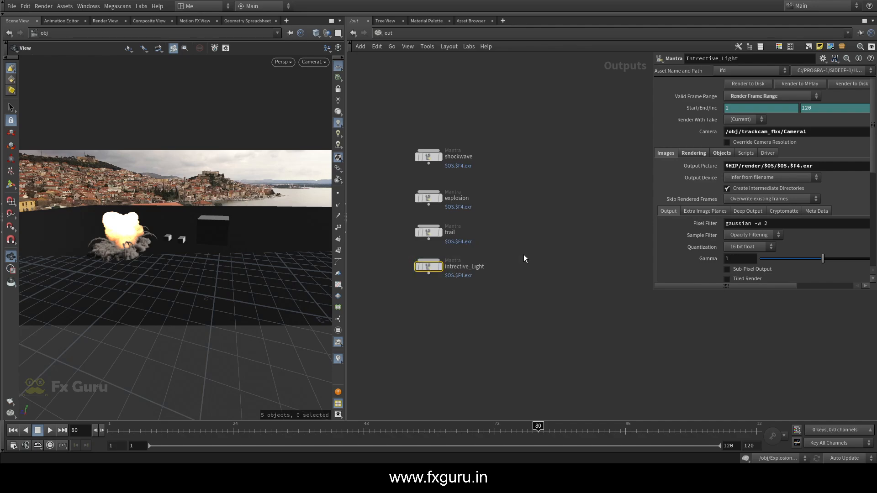
pyautogui.moveTo(509, 245); pyautogui.dragTo(482, 187)
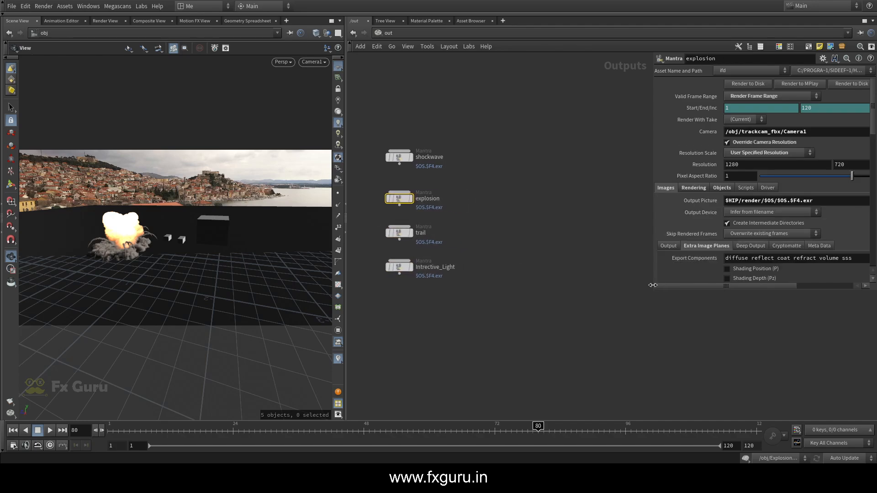
# Enlarge the parameter pane and examine the shockwave Mantra node's object settings, including Force Objects and Forced Phantom
pyautogui.moveTo(653, 288); pyautogui.dragTo(559, 358)
pyautogui.moveTo(453, 188); pyautogui.dragTo(397, 141)
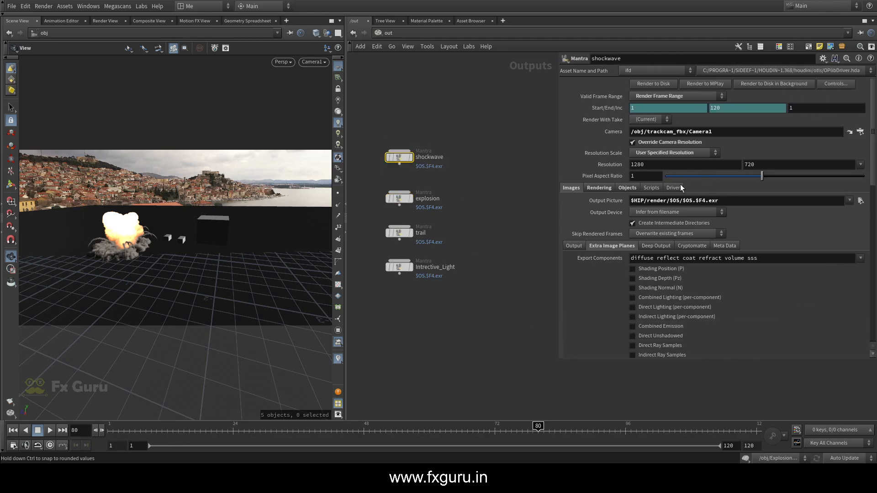
pyautogui.click(628, 188)
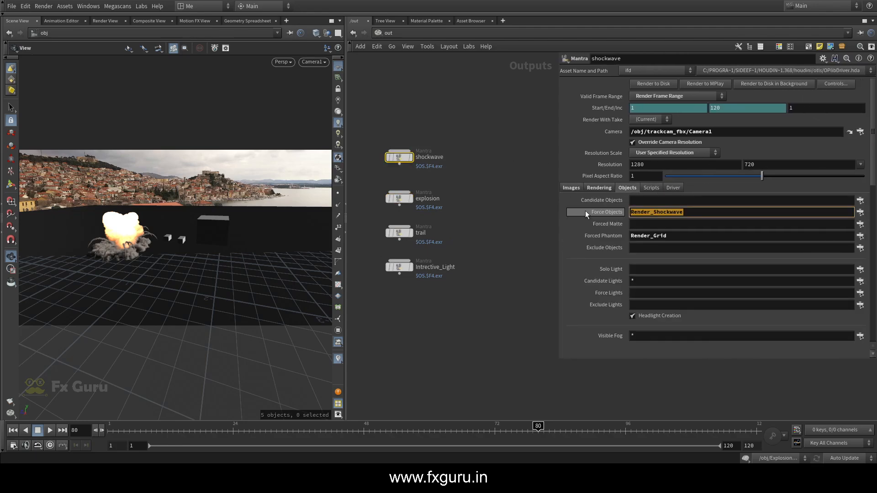
pyautogui.doubleClick(649, 235)
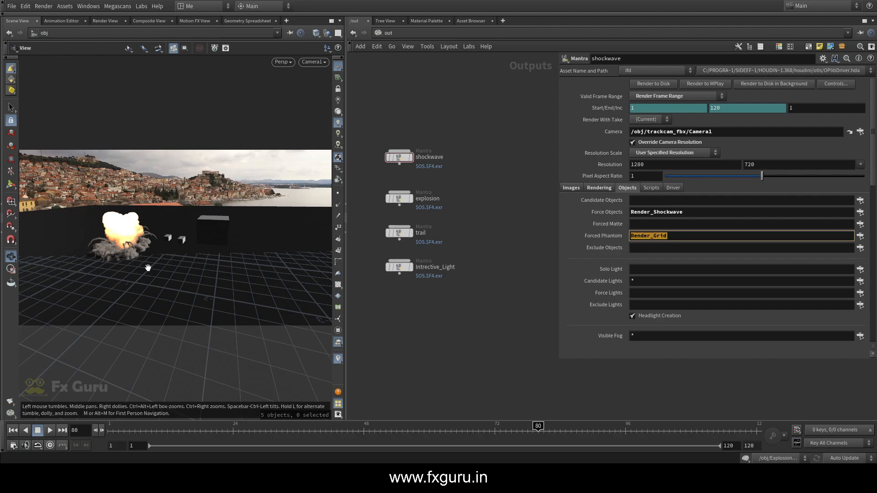
pyautogui.click(667, 237)
# Examine which objects the explosion and trail Mantra nodes force into the render and which they set as phantom
pyautogui.click(398, 198)
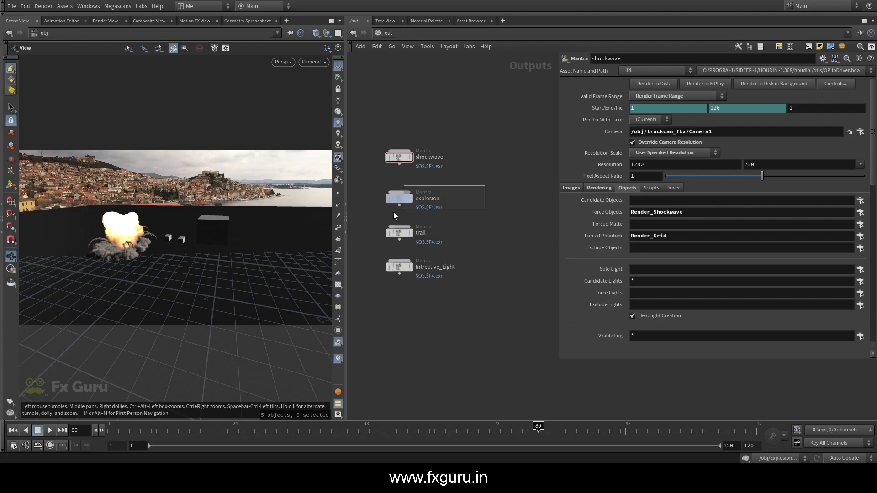
pyautogui.click(628, 188)
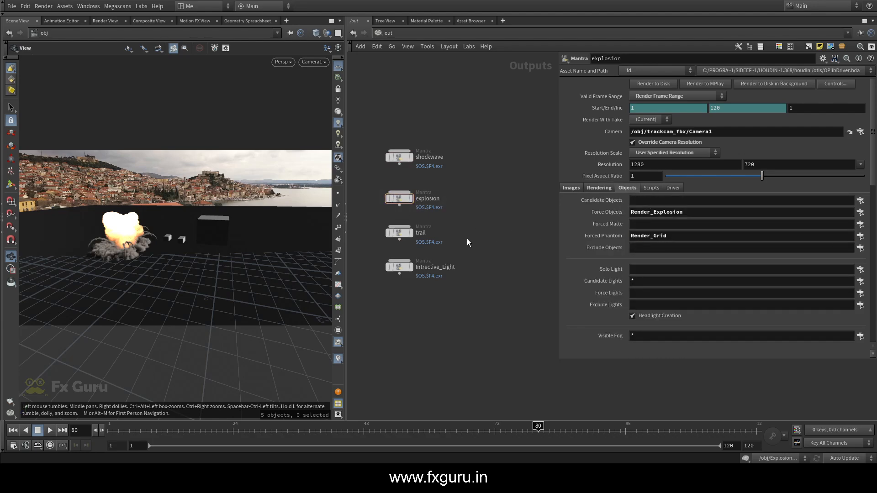
pyautogui.click(399, 232)
pyautogui.click(627, 188)
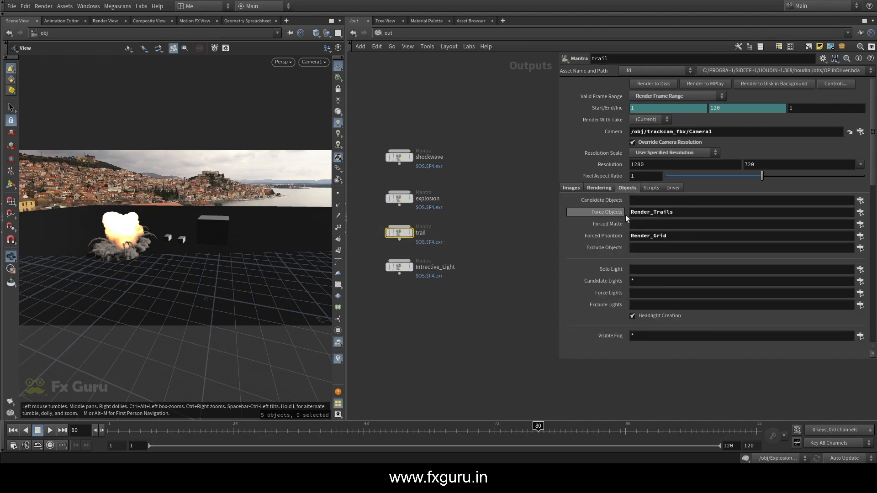
pyautogui.click(491, 242)
pyautogui.moveTo(426, 234); pyautogui.dragTo(450, 242, button='middle')
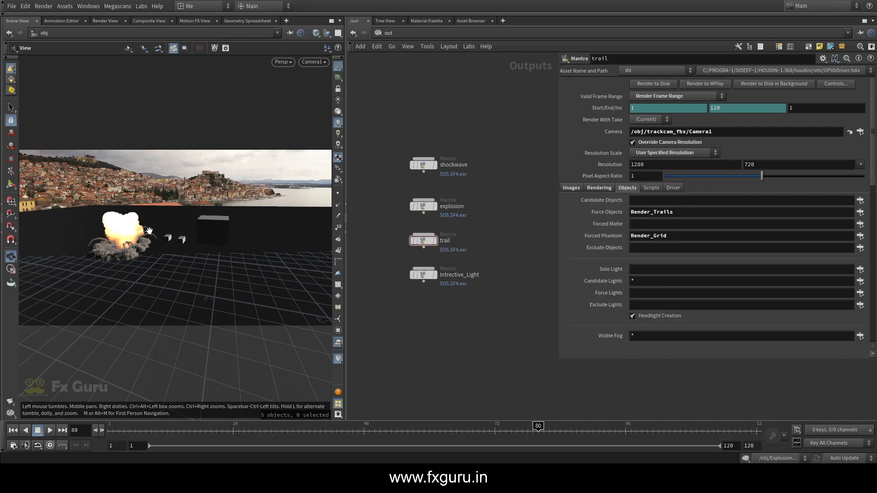
# Examine the Intrective_Light Mantra node's Force Objects, Forced Matte and Forced Phantom settings
pyautogui.click(423, 274)
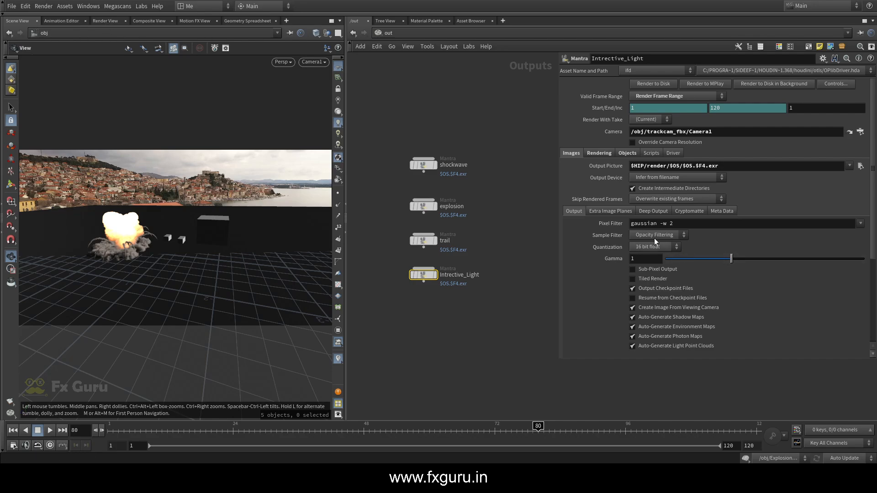
pyautogui.click(627, 154)
pyautogui.moveTo(698, 177); pyautogui.dragTo(615, 181)
pyautogui.click(512, 196)
pyautogui.doubleClick(657, 177)
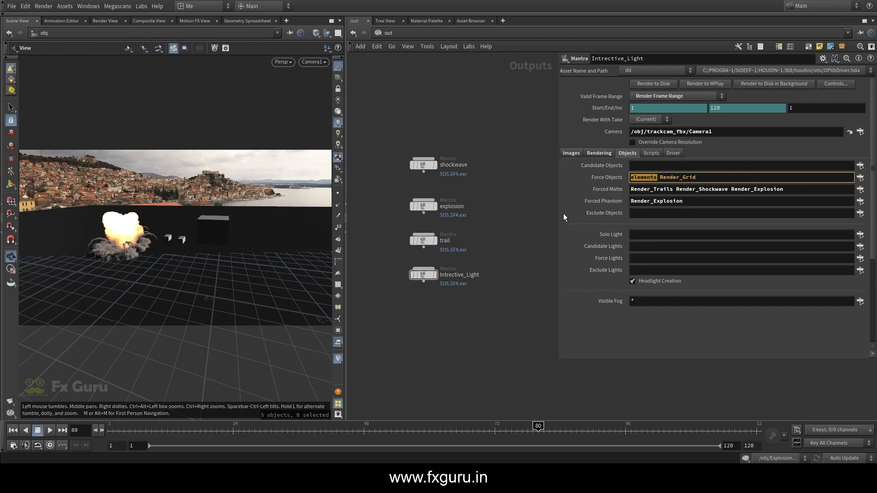
pyautogui.click(500, 221)
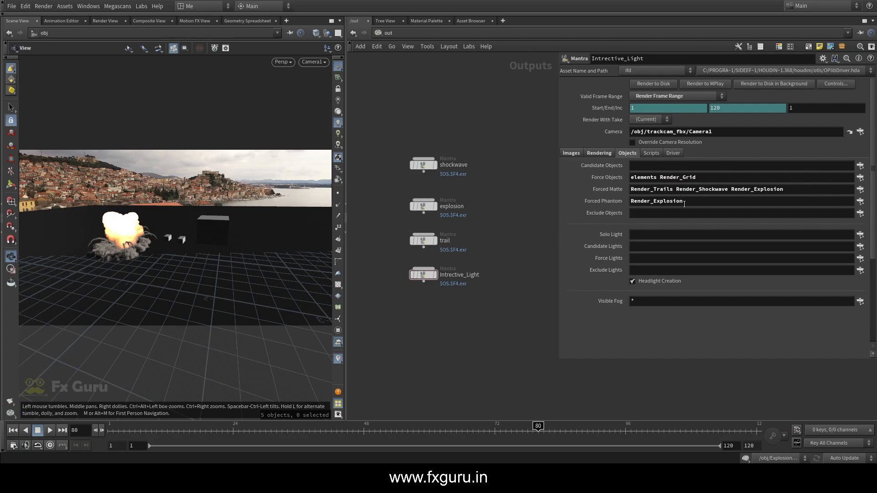
pyautogui.click(522, 223)
# Preview the /out/Intrective_Light pass in the Render View, inspect the light on the ground, and stop the render
pyautogui.click(109, 34)
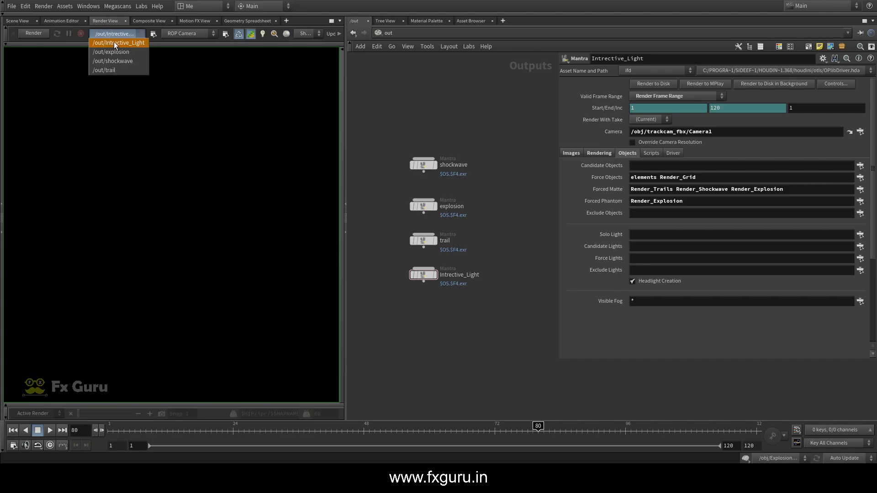
pyautogui.click(120, 44)
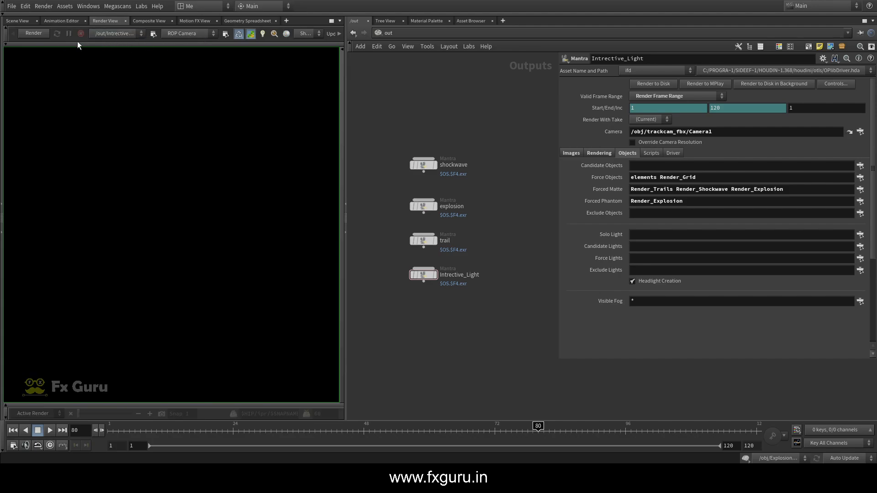
pyautogui.click(30, 35)
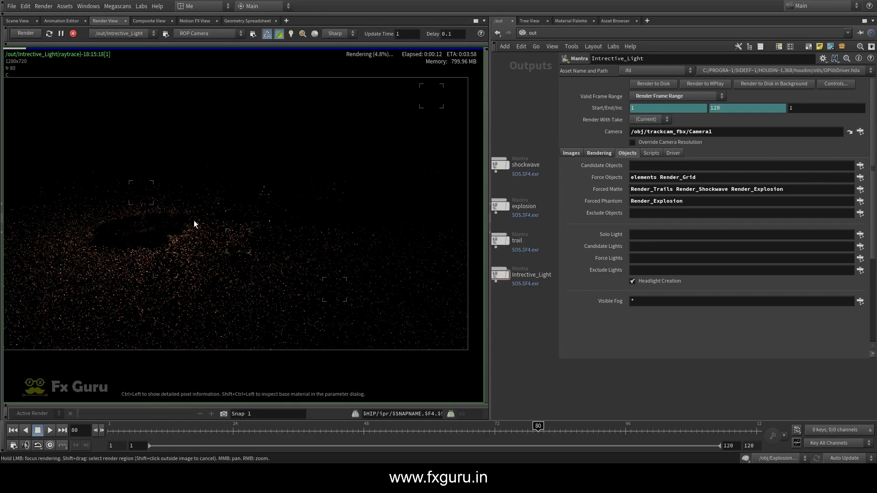
pyautogui.scroll(2, 188, 225)
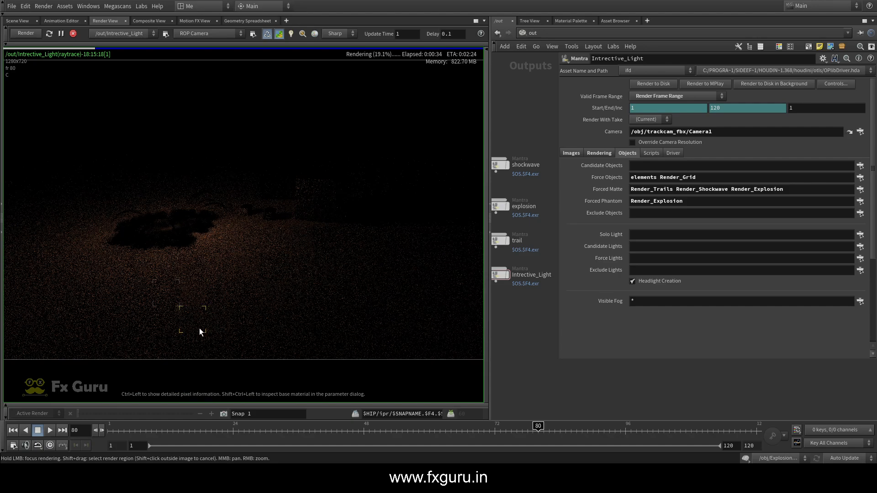
pyautogui.click(73, 34)
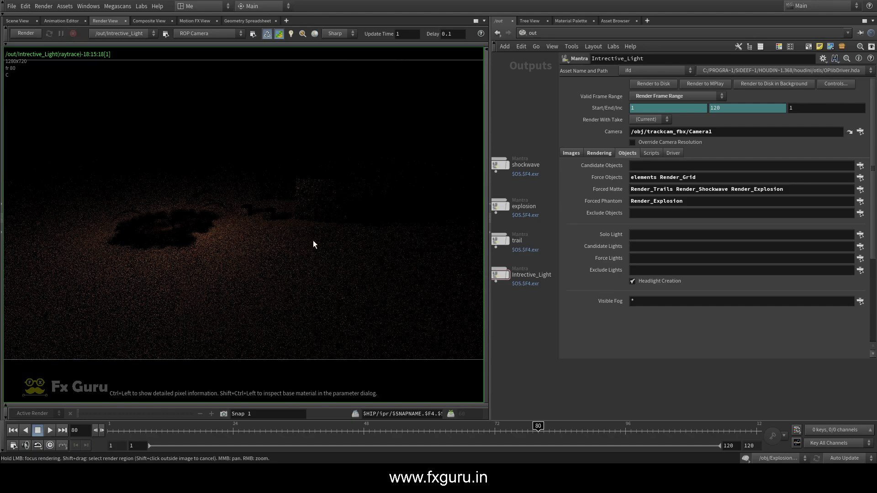
# Widen the network pane and go through the object settings of all four Mantra nodes again
pyautogui.moveTo(490, 288); pyautogui.dragTo(242, 256)
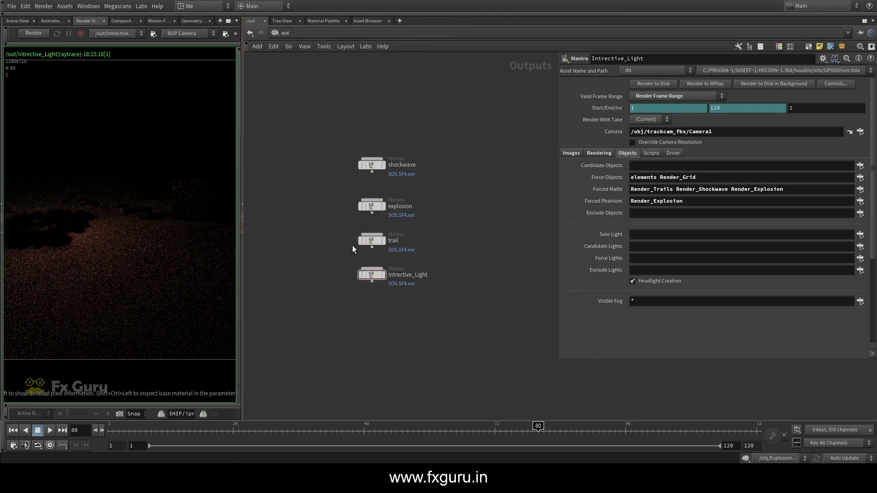
pyautogui.click(380, 240)
pyautogui.click(371, 206)
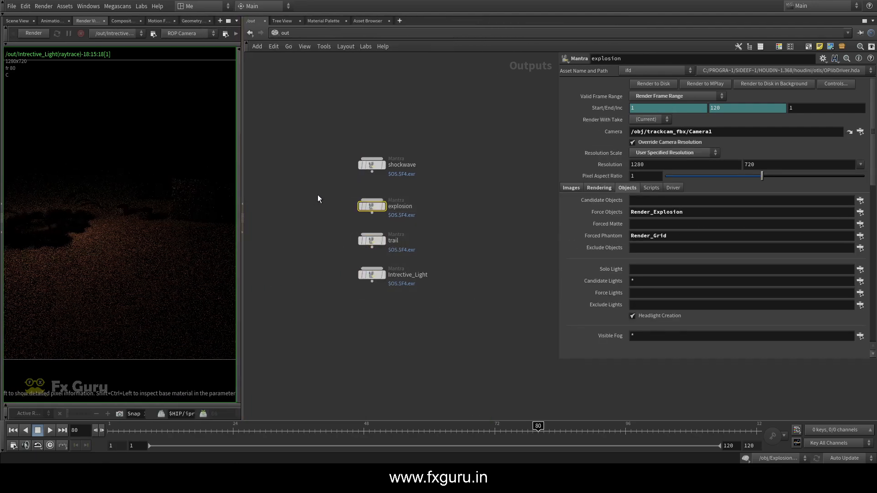
pyautogui.click(371, 165)
pyautogui.click(371, 207)
pyautogui.click(371, 241)
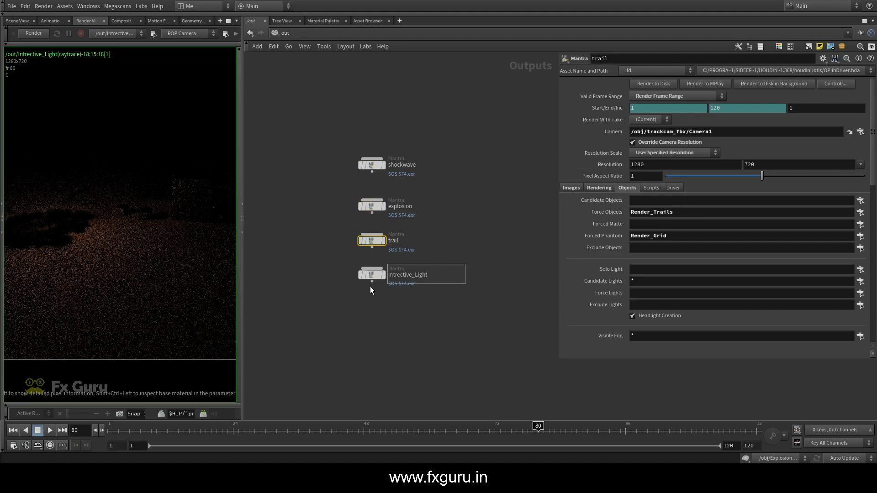
pyautogui.click(371, 275)
pyautogui.moveTo(329, 222); pyautogui.dragTo(325, 222)
pyautogui.moveTo(423, 224); pyautogui.dragTo(309, 189)
pyautogui.moveTo(298, 145); pyautogui.dragTo(315, 227)
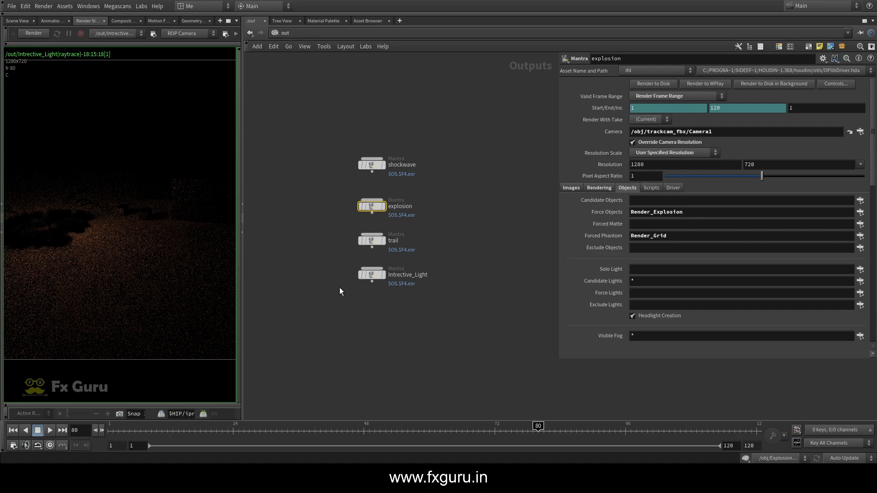
# Examine the shockwave Mantra node's image output path, highlighting the render folder part of Output Picture
pyautogui.moveTo(473, 173); pyautogui.dragTo(349, 153)
pyautogui.click(572, 188)
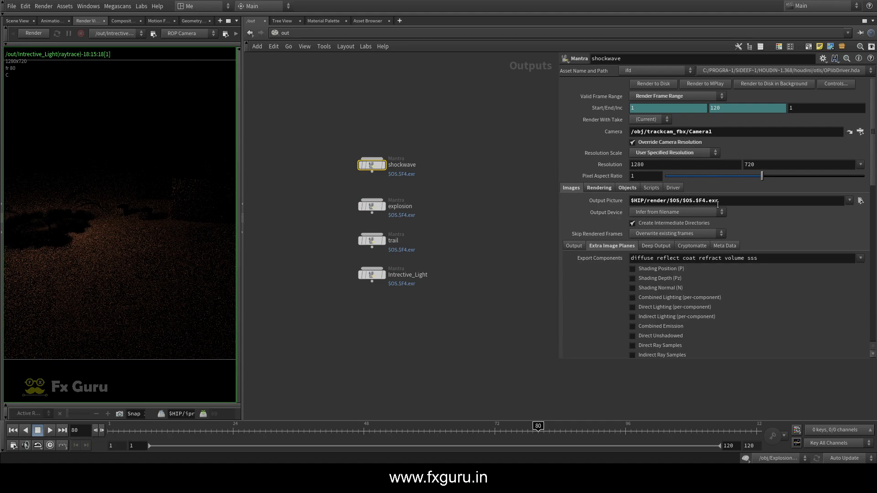
pyautogui.moveTo(717, 203); pyautogui.dragTo(665, 202)
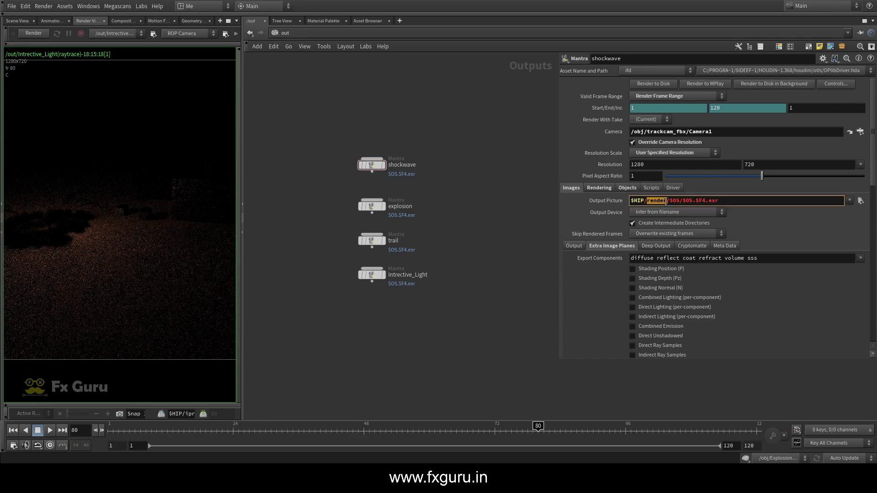
pyautogui.click(489, 230)
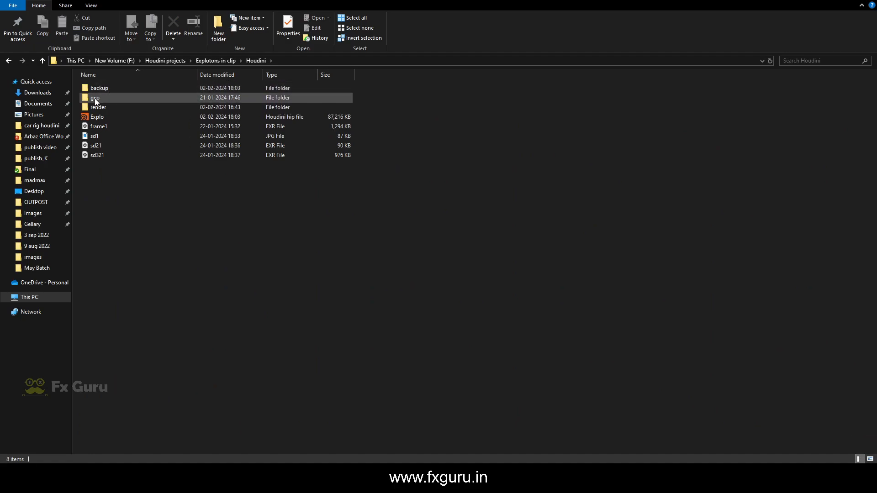
# Switch to File Explorer and look through the project's geo folder and the explosion sequence inside the render folder
pyautogui.click(132, 97)
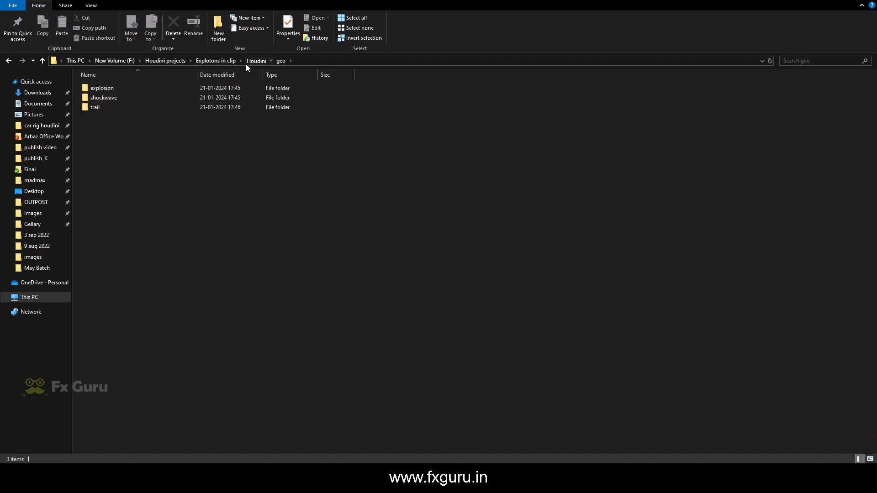
pyautogui.doubleClick(105, 109)
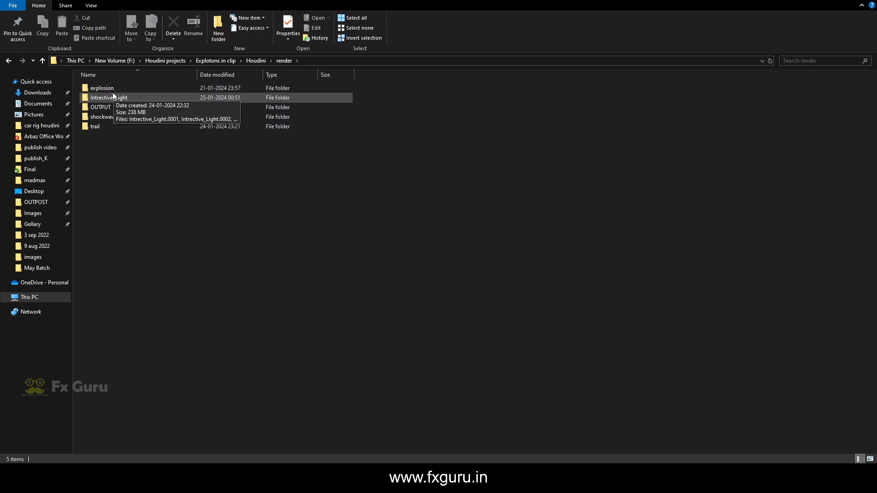
pyautogui.click(113, 91)
pyautogui.doubleClick(113, 88)
pyautogui.scroll(-3, 150, 214)
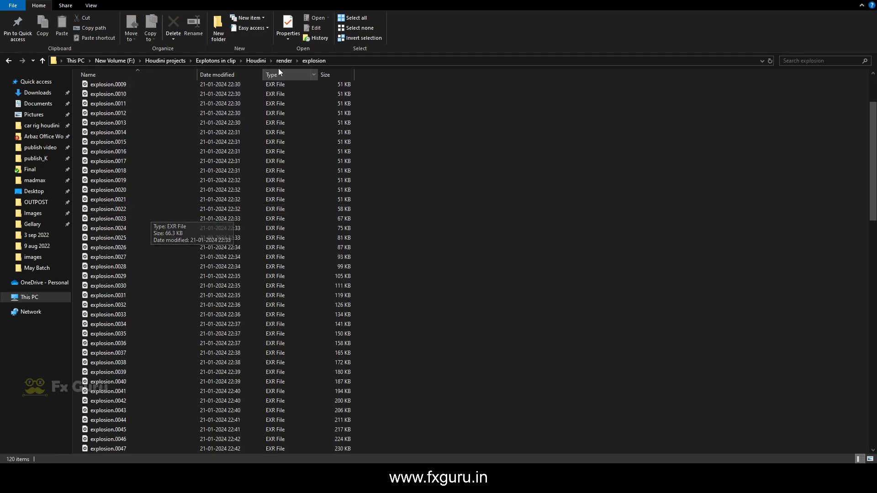
pyautogui.hotkey('alt', 'Left')
# Look through the rendered Intrective_Light, shockwave and trail sequences and return to the Houdini project folder
pyautogui.doubleClick(118, 97)
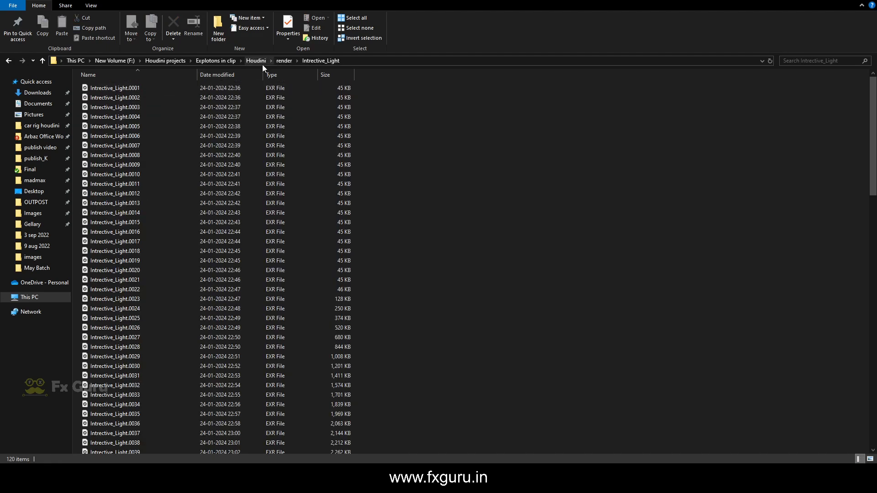
pyautogui.hotkey('alt', 'Left')
pyautogui.doubleClick(137, 117)
pyautogui.hotkey('alt', 'Left')
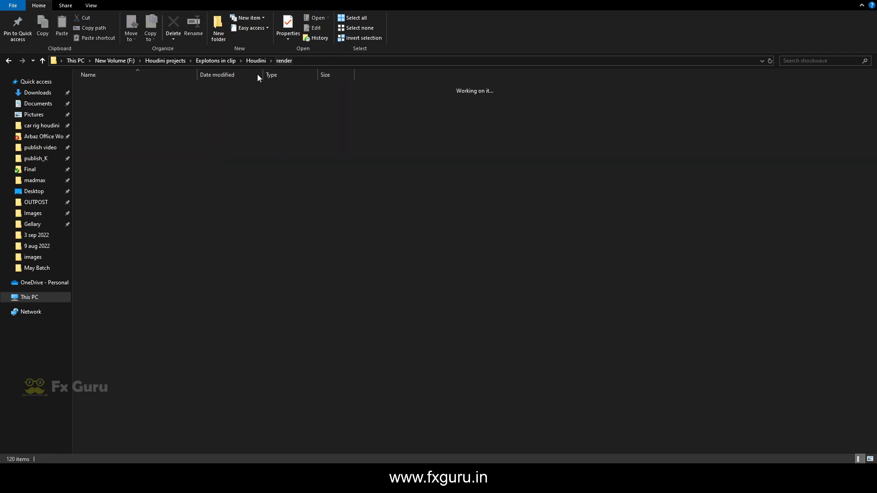
pyautogui.doubleClick(114, 128)
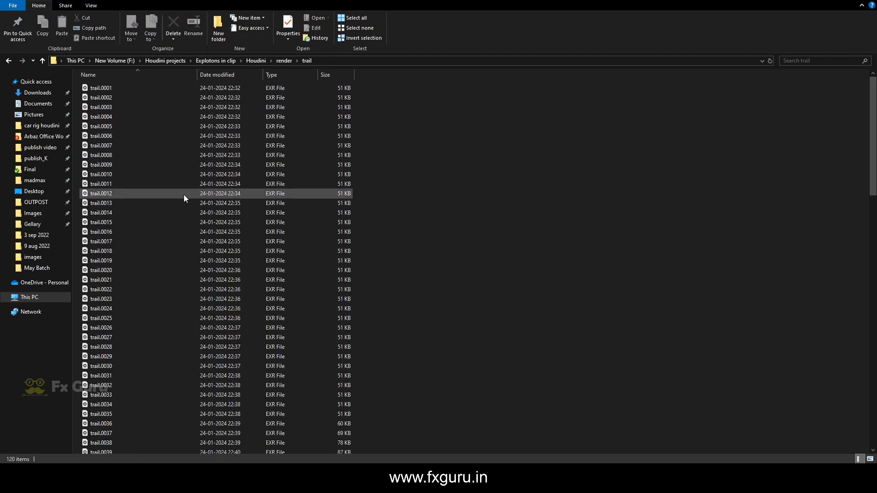
pyautogui.click(279, 62)
pyautogui.click(254, 62)
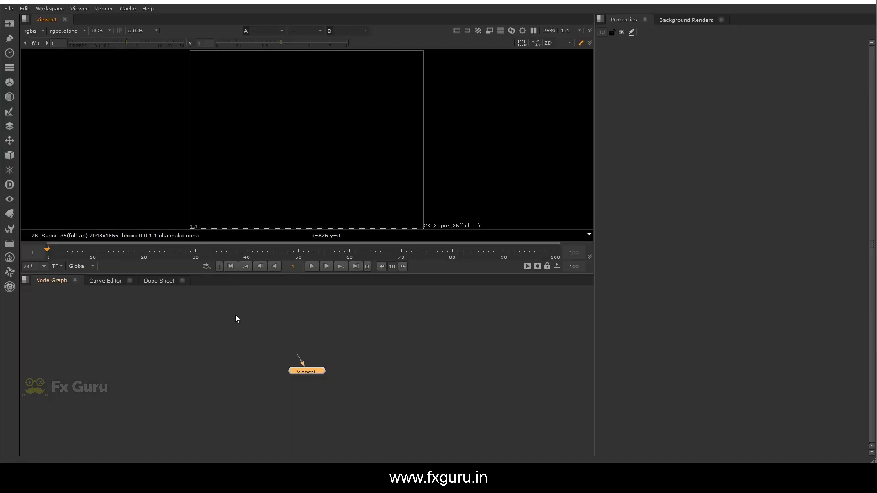
# In Nuke, read in the town_clip###.jpg 0-319 image sequence from the Explotons in clip folder, listing files as sequences
pyautogui.moveTo(237, 319); pyautogui.dragTo(281, 336, button='middle')
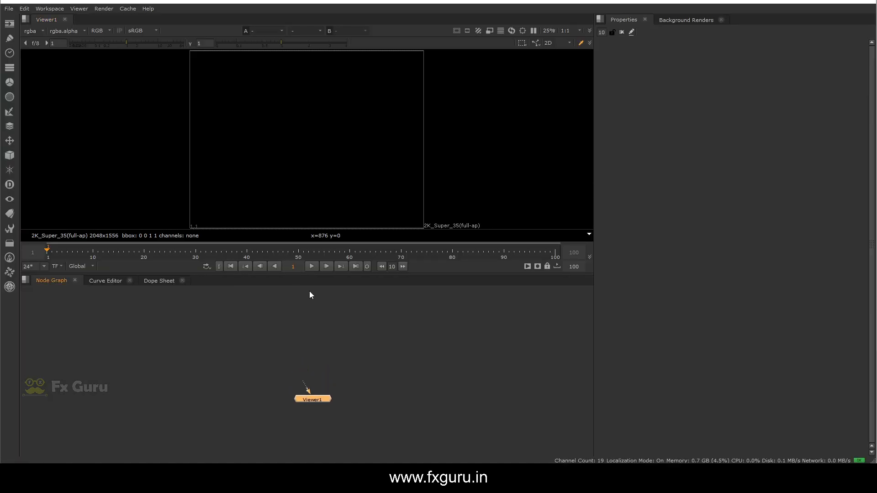
pyautogui.click(305, 304)
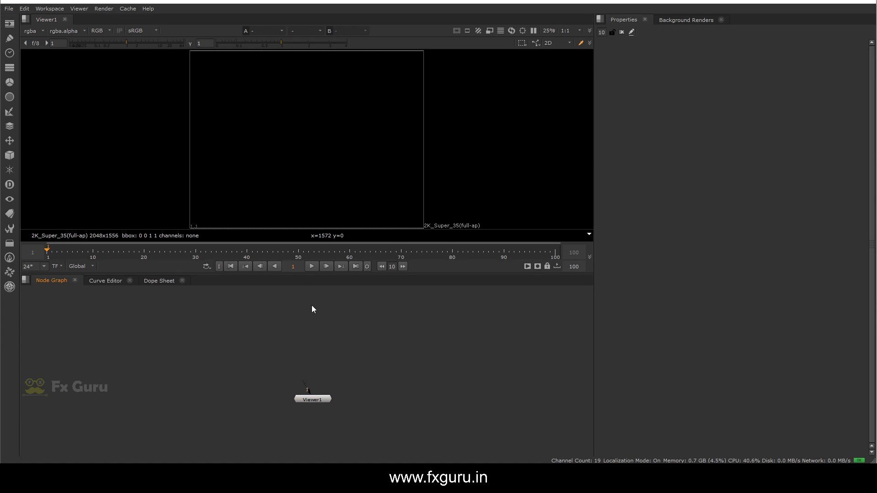
pyautogui.press('r')
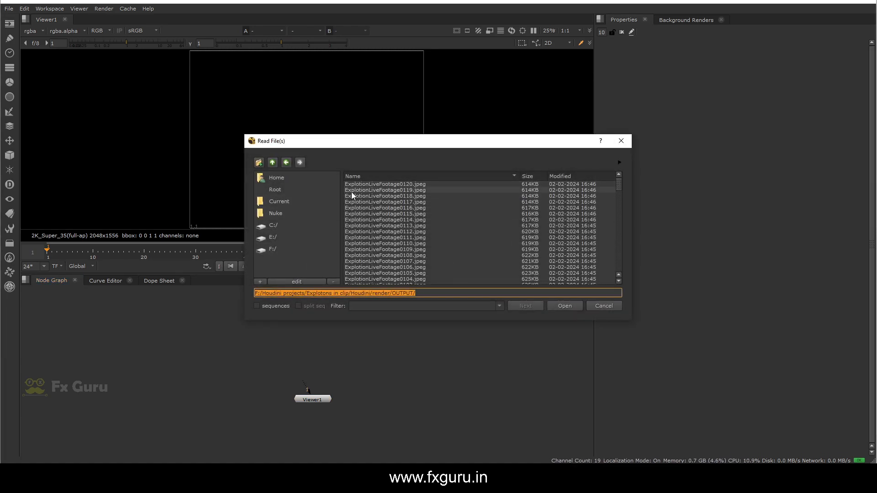
pyautogui.click(274, 249)
pyautogui.scroll(5, 396, 202)
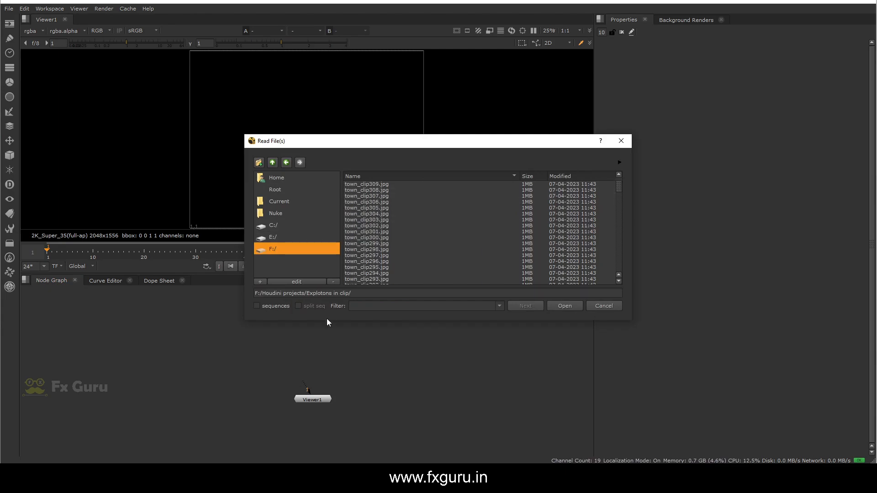
pyautogui.click(257, 307)
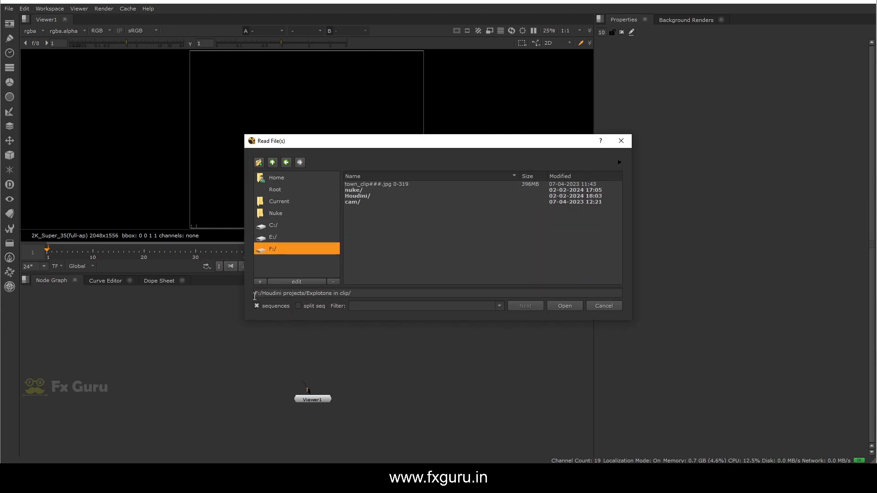
pyautogui.click(373, 184)
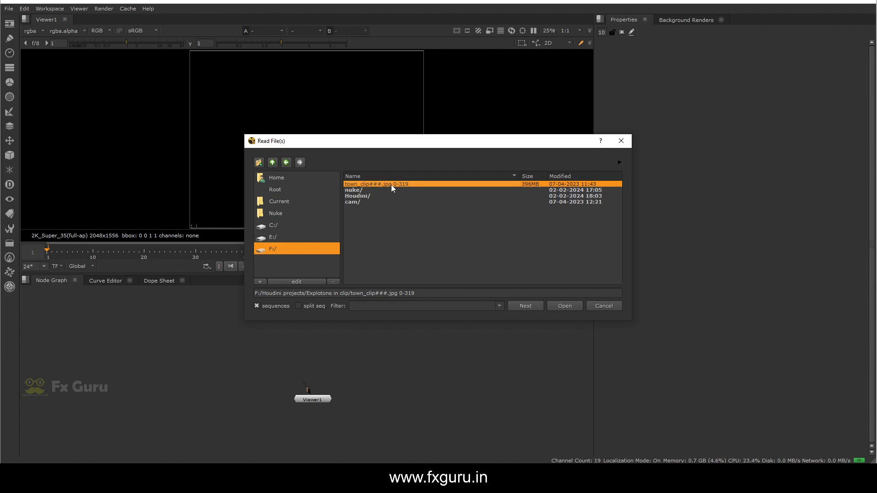
pyautogui.click(559, 306)
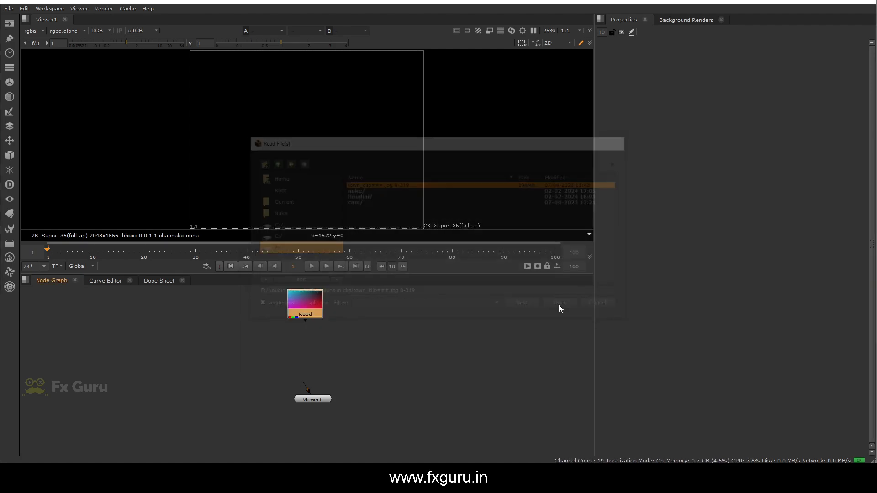
# Show the town clip in the viewer, align its Read node above the Viewer node, and play it before returning to the first frame
pyautogui.press('1')
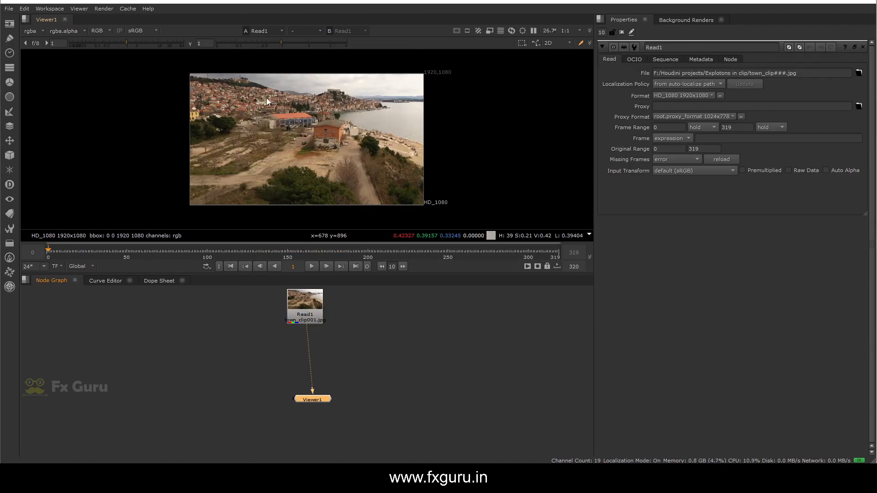
pyautogui.moveTo(305, 310); pyautogui.dragTo(312, 320)
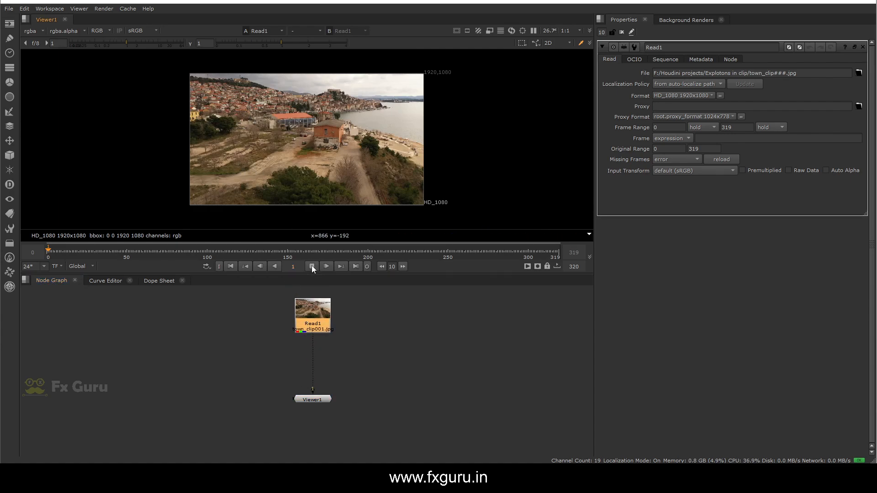
pyautogui.click(311, 267)
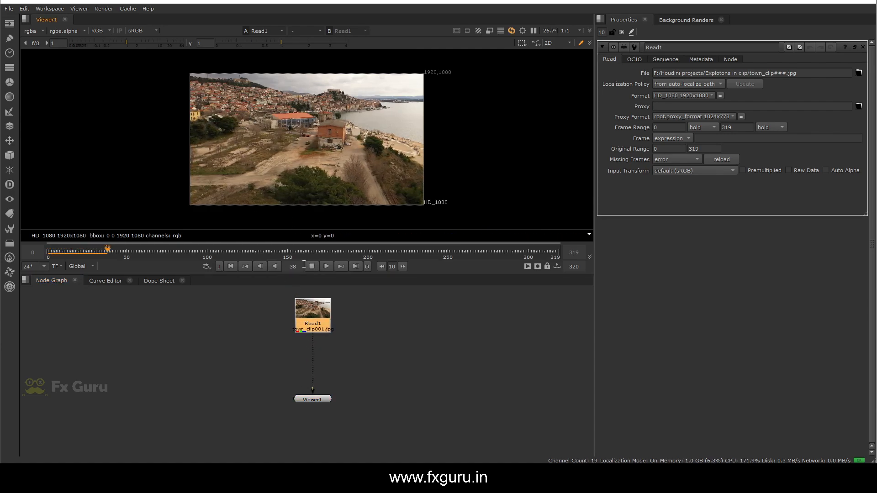
pyautogui.click(311, 267)
pyautogui.click(234, 266)
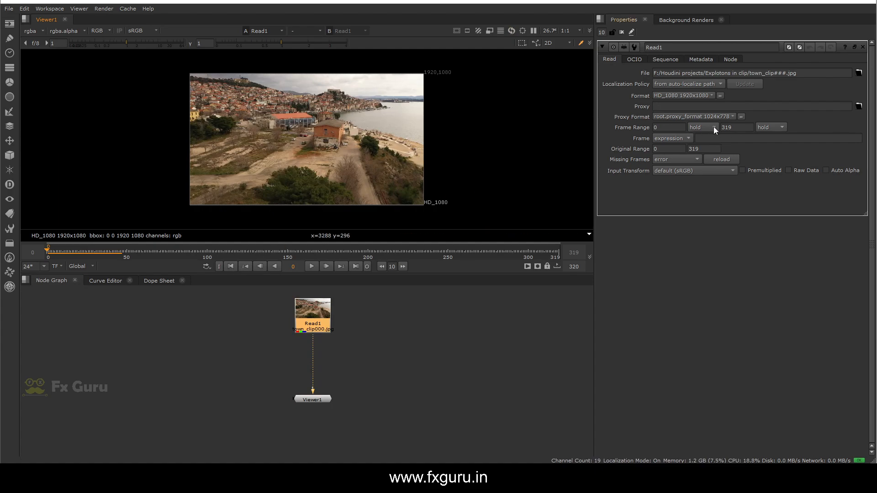
# Set the last frame of both the town clip's Frame Range and its Original Range to 120
pyautogui.doubleClick(740, 130)
pyautogui.write('120')
pyautogui.press('Return')
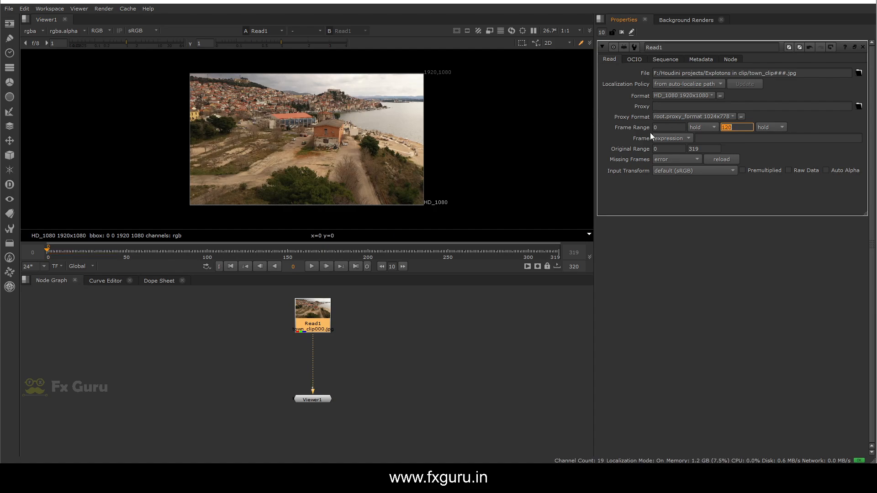
pyautogui.click(440, 325)
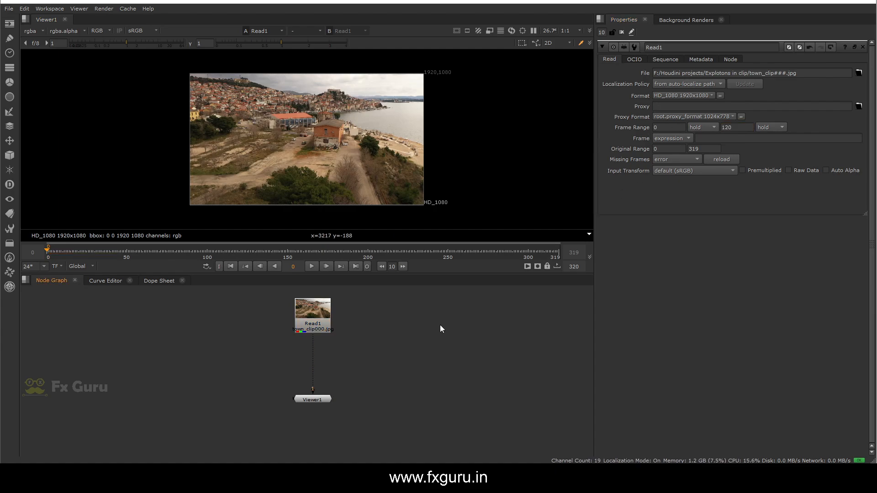
pyautogui.doubleClick(718, 150)
pyautogui.write('120')
pyautogui.press('Return')
pyautogui.click(442, 330)
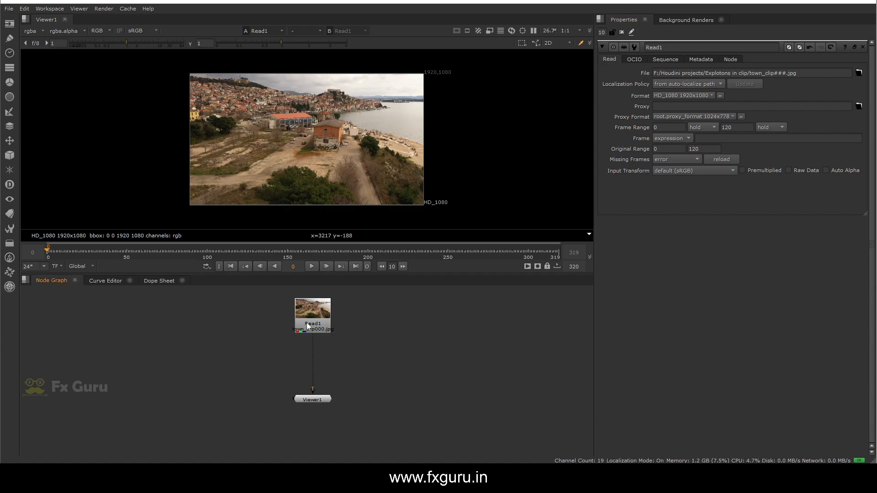
# View the town clip's Read node and set the viewer's timeline range to Input
pyautogui.click(306, 323)
pyautogui.press('1')
pyautogui.click(85, 267)
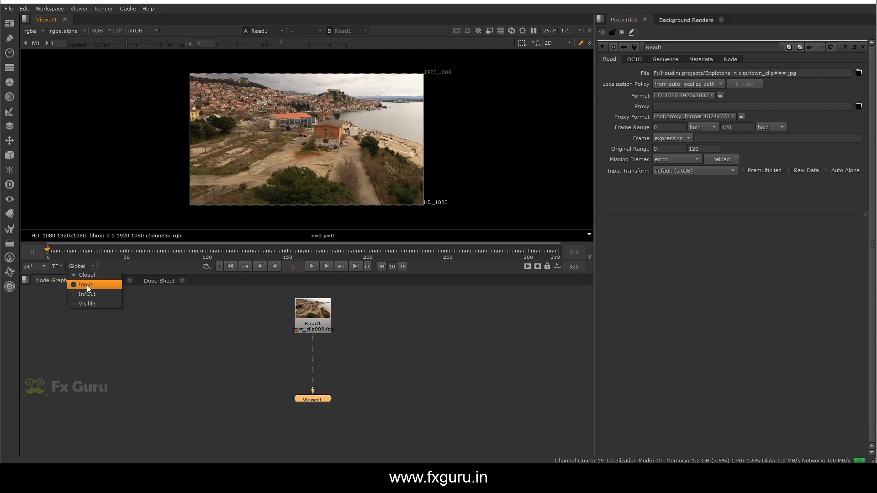
pyautogui.click(87, 285)
pyautogui.click(86, 267)
pyautogui.click(88, 285)
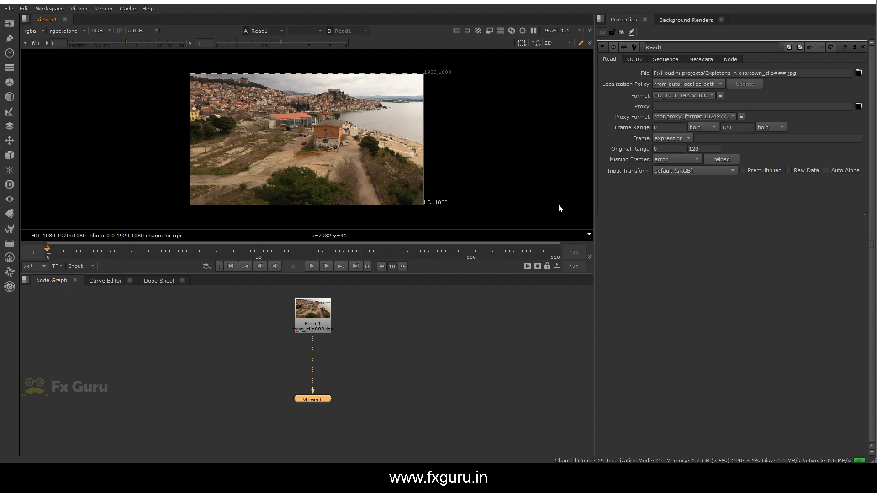
# Scrub the timeline back past its start and place the Viewer node farther below the town clip's Read node
pyautogui.moveTo(444, 250); pyautogui.dragTo(4, 259)
pyautogui.scroll(-3, 237, 365)
pyautogui.moveTo(281, 383); pyautogui.dragTo(283, 417)
pyautogui.click(336, 410)
pyautogui.moveTo(331, 397); pyautogui.dragTo(389, 378, button='middle')
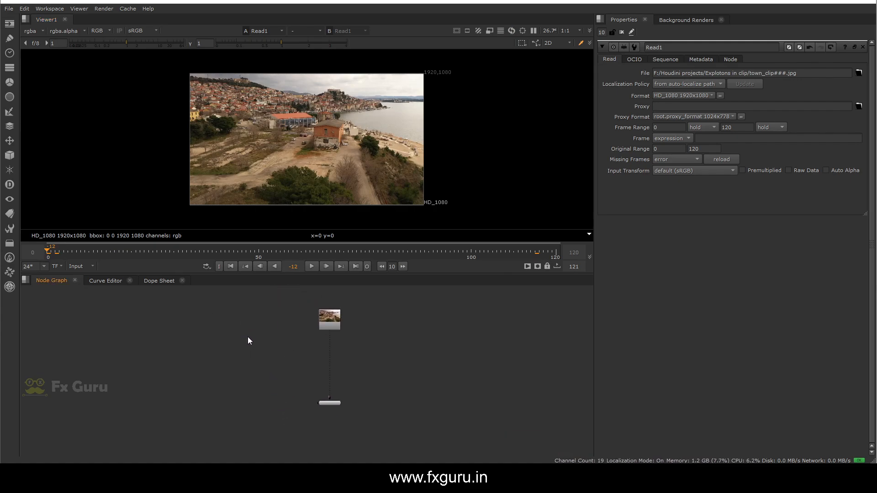
# Read in the explosion.####.exr 1-120 sequence from the explosion folder in Houdini/render
pyautogui.press('r')
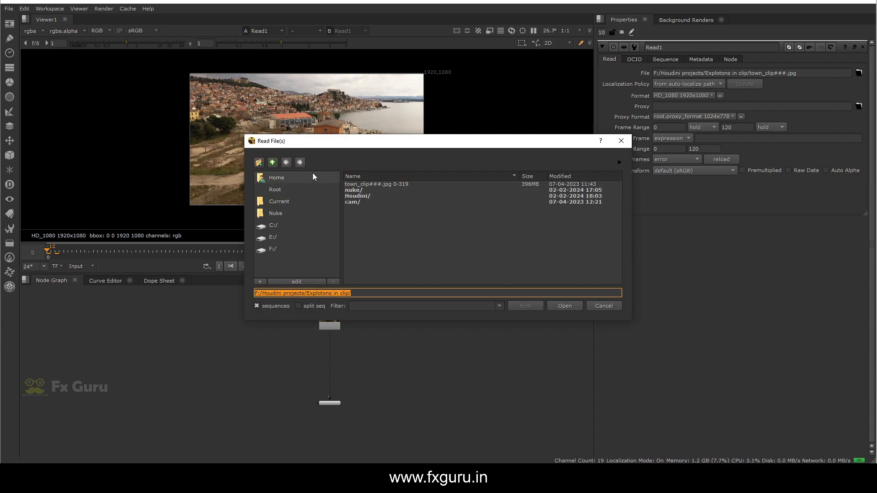
pyautogui.doubleClick(363, 196)
pyautogui.doubleClick(365, 195)
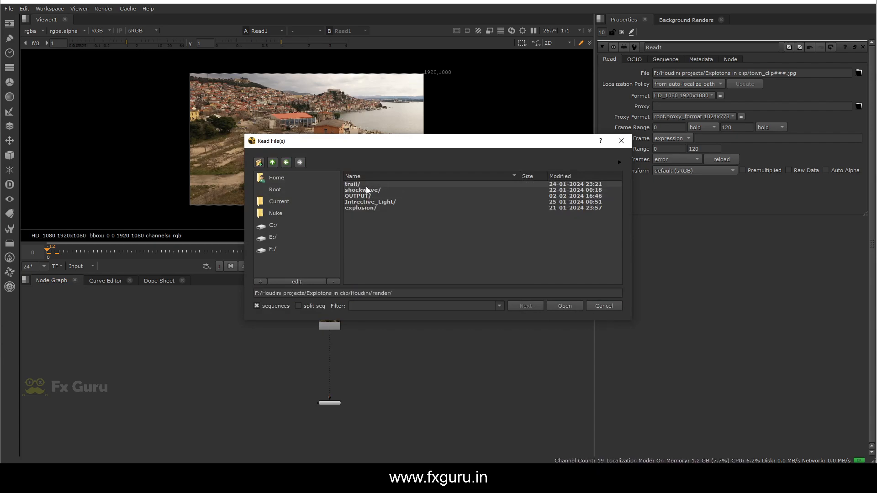
pyautogui.doubleClick(368, 208)
pyautogui.click(398, 184)
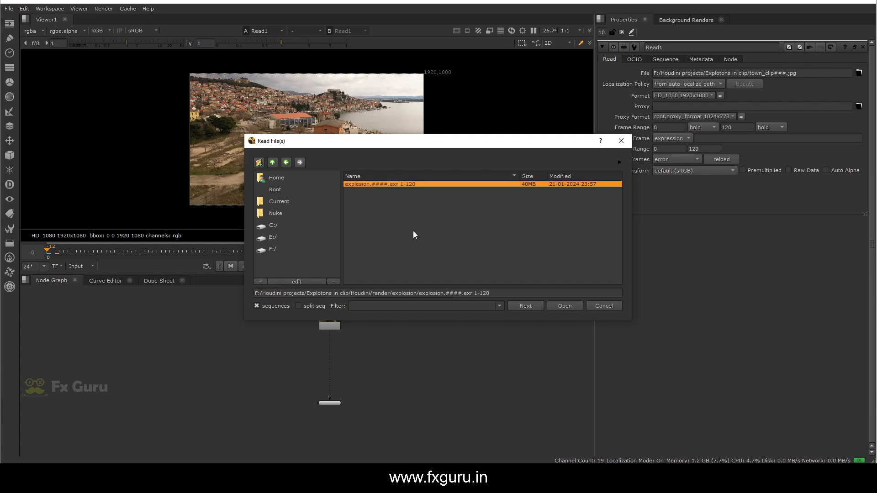
pyautogui.click(560, 305)
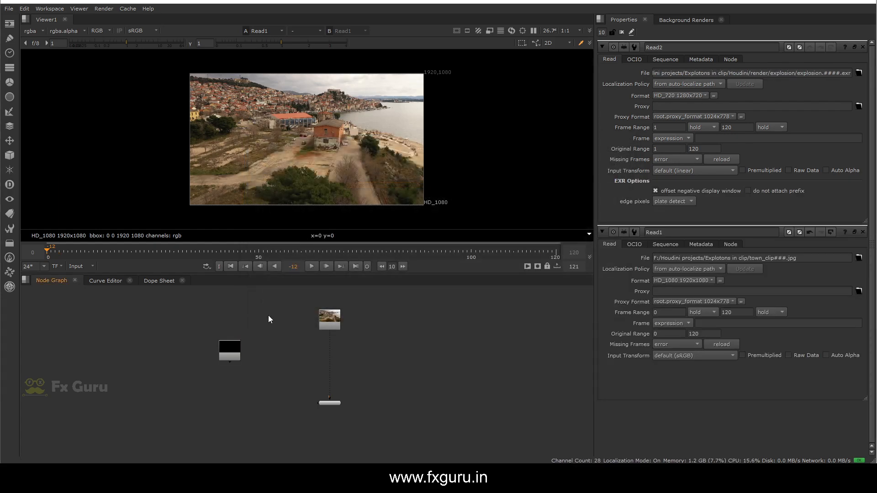
# Read in the trail.####.exr 1-120 sequence from the render folder's trail subfolder
pyautogui.press('r')
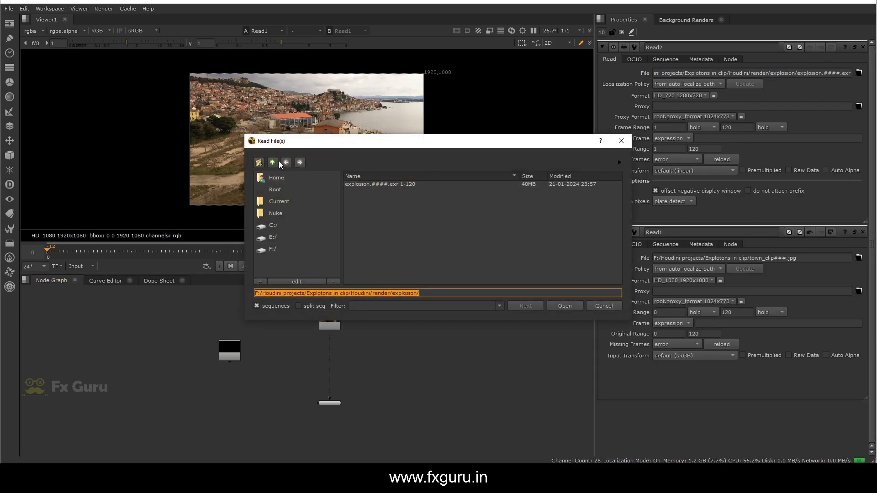
pyautogui.click(276, 163)
pyautogui.doubleClick(365, 185)
pyautogui.click(382, 185)
pyautogui.click(533, 307)
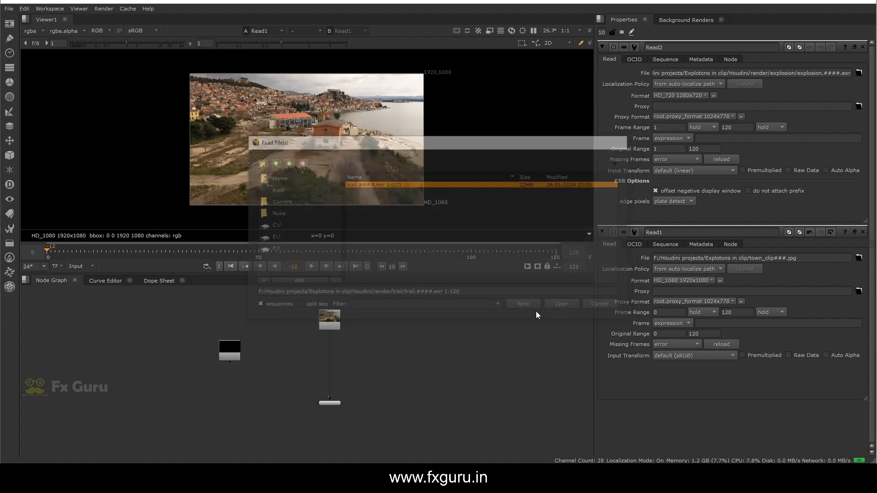
pyautogui.press('r')
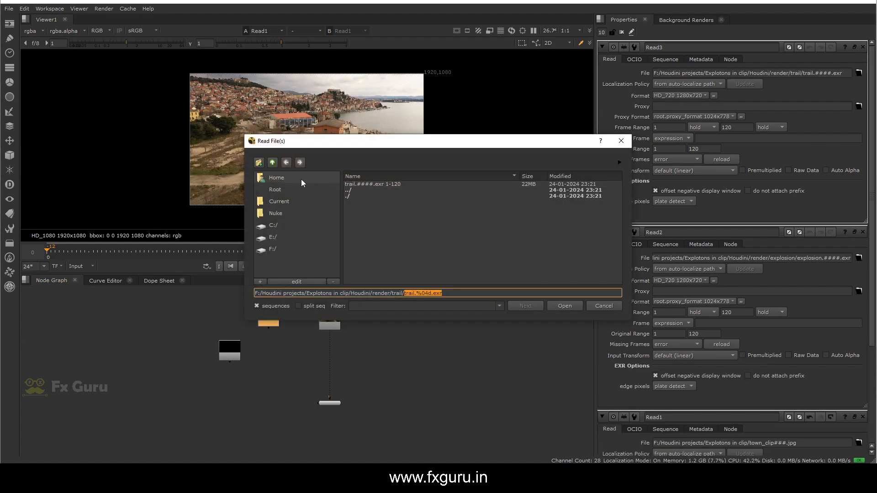
pyautogui.click(272, 162)
pyautogui.doubleClick(361, 191)
pyautogui.click(549, 305)
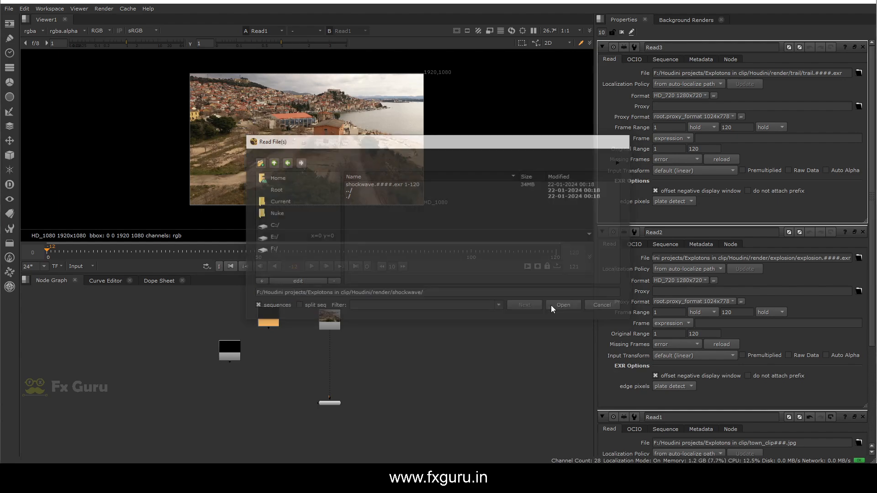
pyautogui.scroll(3, 273, 342)
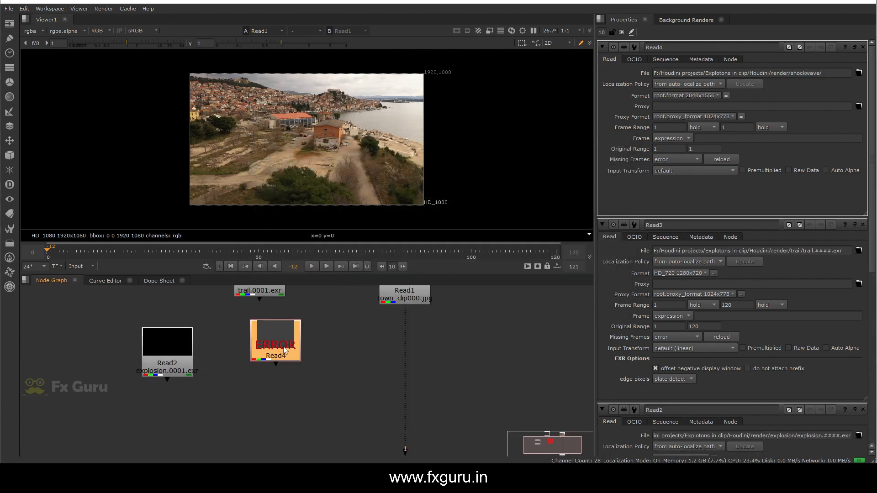
pyautogui.press('Delete')
# Read in the shockwave.####.exr 1-120 sequence from the shockwave render folder
pyautogui.press('r')
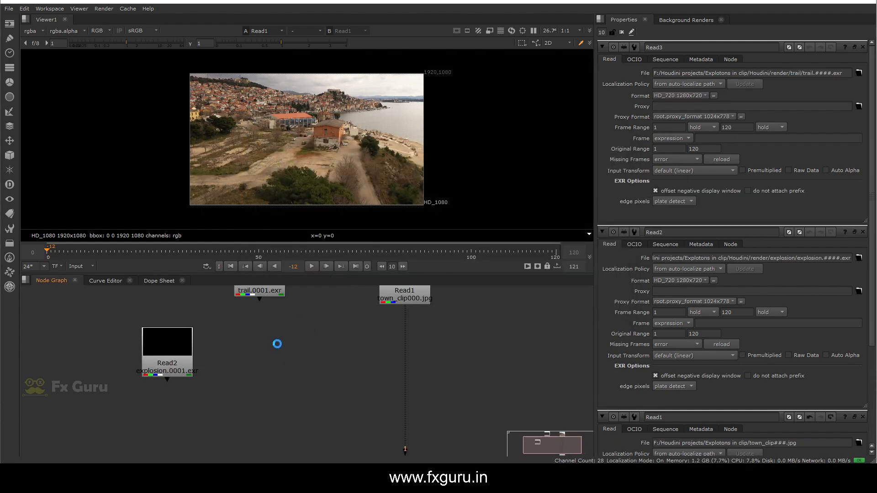
pyautogui.click(374, 186)
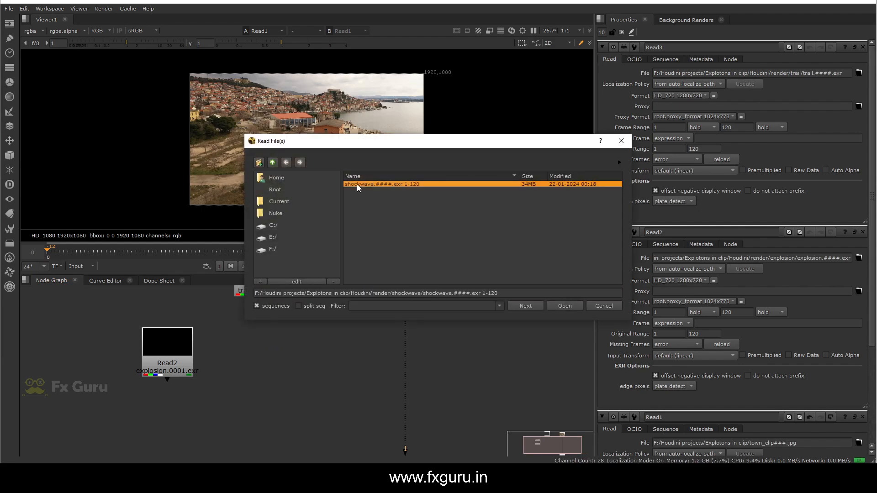
pyautogui.click(553, 307)
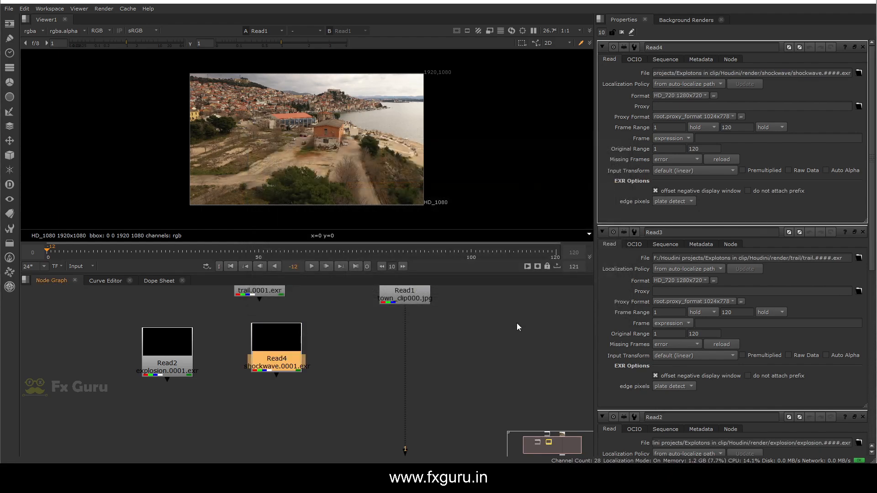
# Reposition the Viewer node and the town clip's Read node, and connect the Viewer's input to the town clip
pyautogui.scroll(-3, 346, 344)
pyautogui.moveTo(347, 344); pyautogui.dragTo(325, 343, button='middle')
pyautogui.moveTo(359, 419); pyautogui.dragTo(349, 439)
pyautogui.scroll(-3, 306, 361)
pyautogui.scroll(1, 307, 361)
pyautogui.moveTo(341, 333); pyautogui.dragTo(348, 312)
pyautogui.scroll(2, 313, 373)
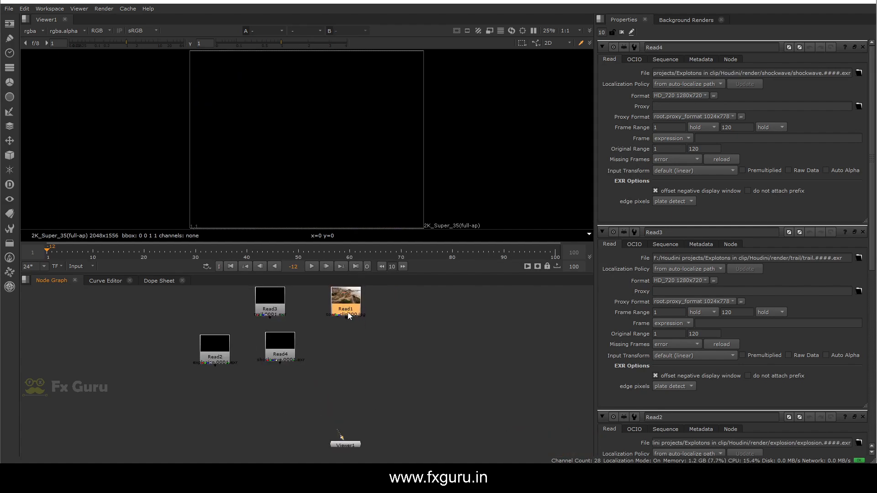
pyautogui.moveTo(341, 432); pyautogui.dragTo(356, 310)
pyautogui.scroll(-2, 363, 319)
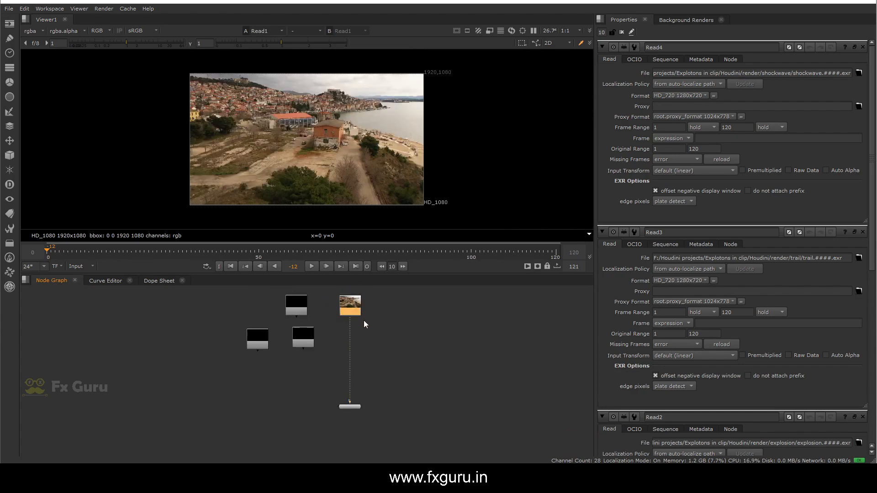
# Arrange the trail, explosion and shockwave Read nodes in a descending diagonal beside the town clip branch
pyautogui.moveTo(310, 337); pyautogui.dragTo(254, 395)
pyautogui.moveTo(294, 311); pyautogui.dragTo(194, 332)
pyautogui.moveTo(261, 340); pyautogui.dragTo(228, 357)
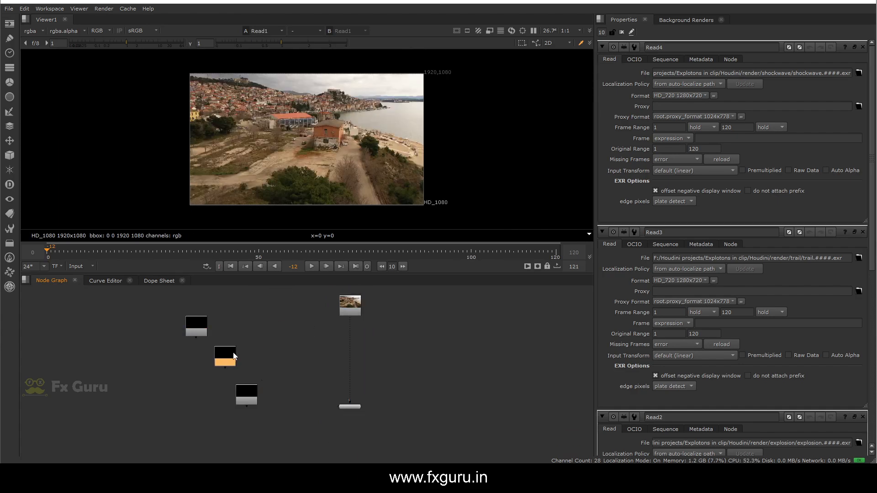
# Read in the Intrective_Light.####.exr 1-120 sequence from the Intrective_Light render folder
pyautogui.click(260, 339)
pyautogui.press('r')
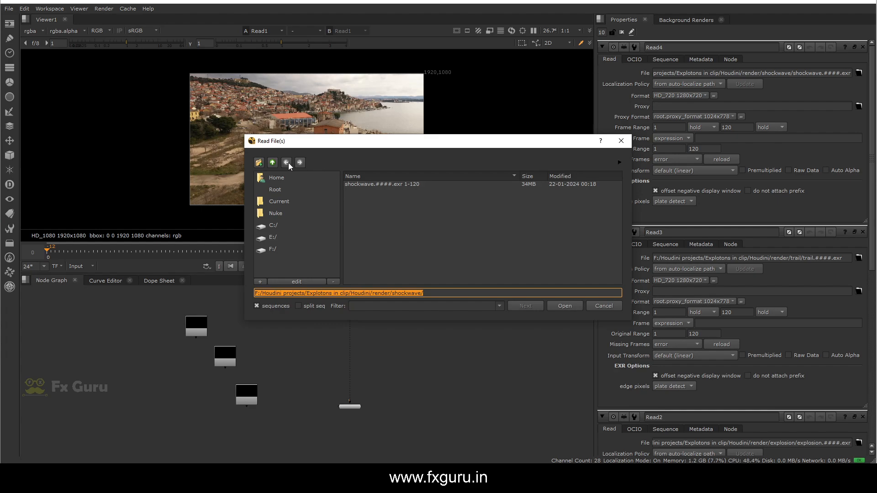
pyautogui.click(287, 162)
pyautogui.doubleClick(361, 203)
pyautogui.click(370, 185)
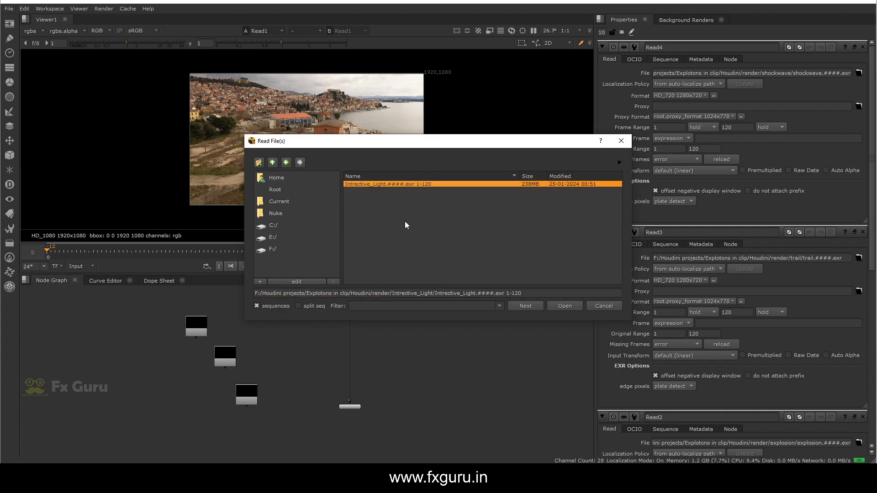
pyautogui.click(564, 306)
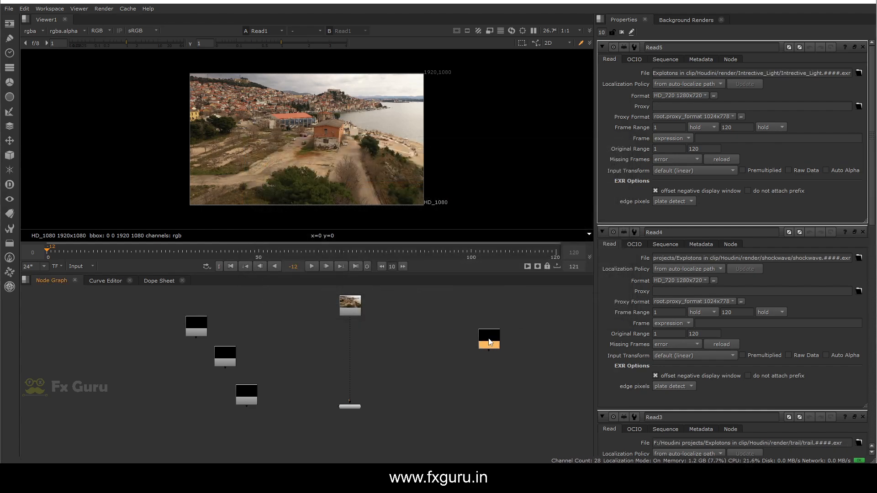
# Show the interactive light Read node in the Viewer and play its sequence, then stop playback
pyautogui.scroll(3, 442, 338)
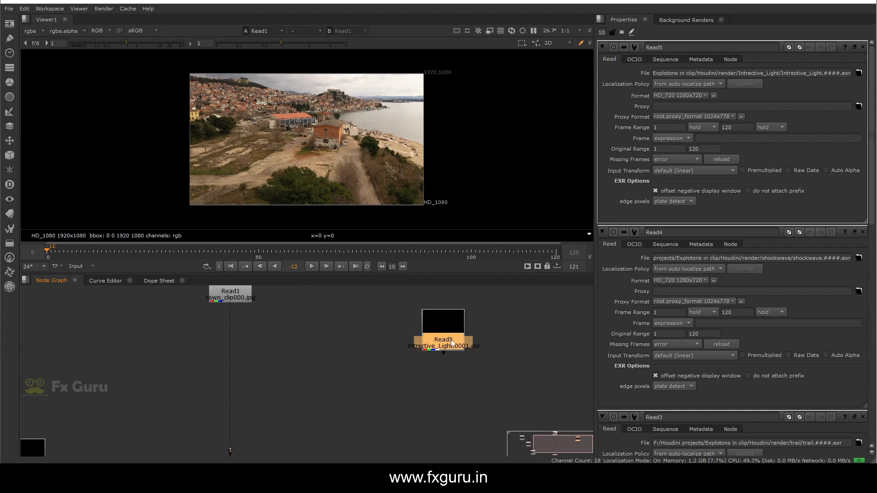
pyautogui.click(447, 330)
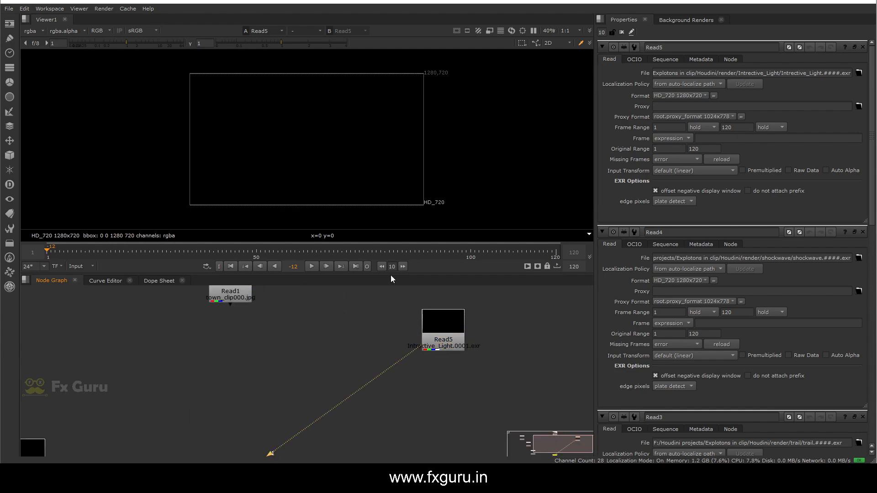
pyautogui.click(311, 267)
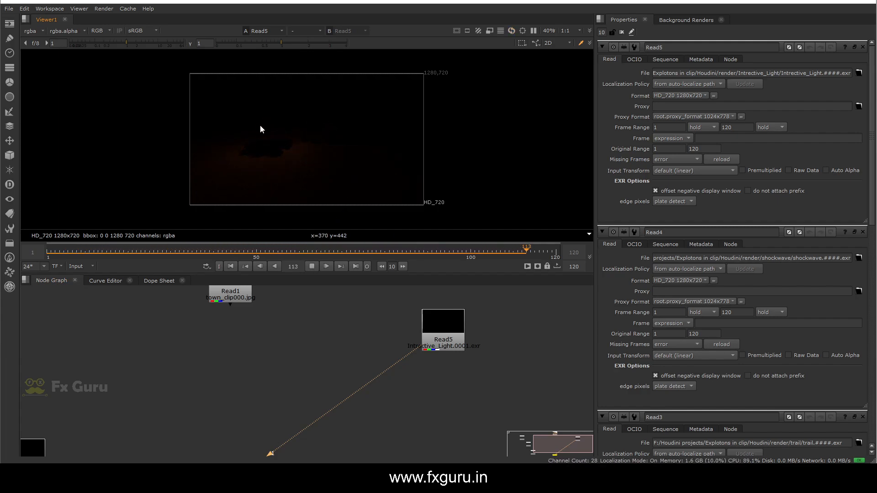
pyautogui.scroll(-3, 340, 342)
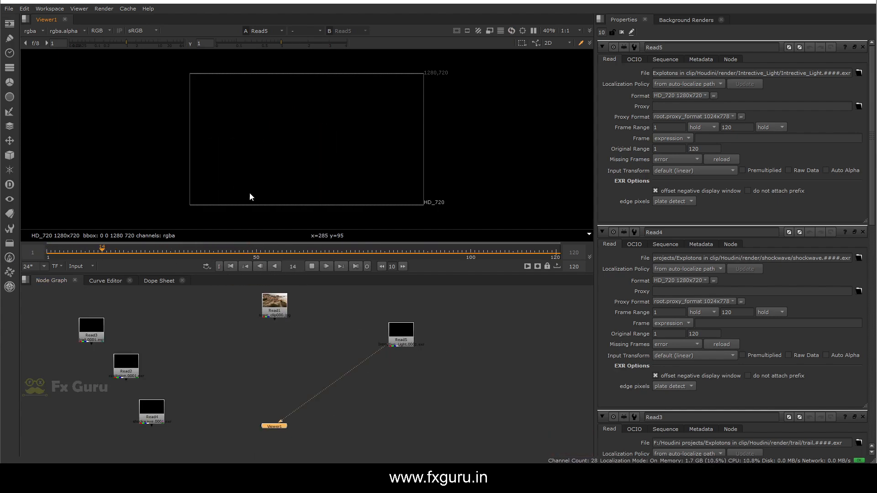
pyautogui.click(312, 266)
# Add a Merge node below the town clip's Read node, with its B input connected to the clip
pyautogui.click(272, 309)
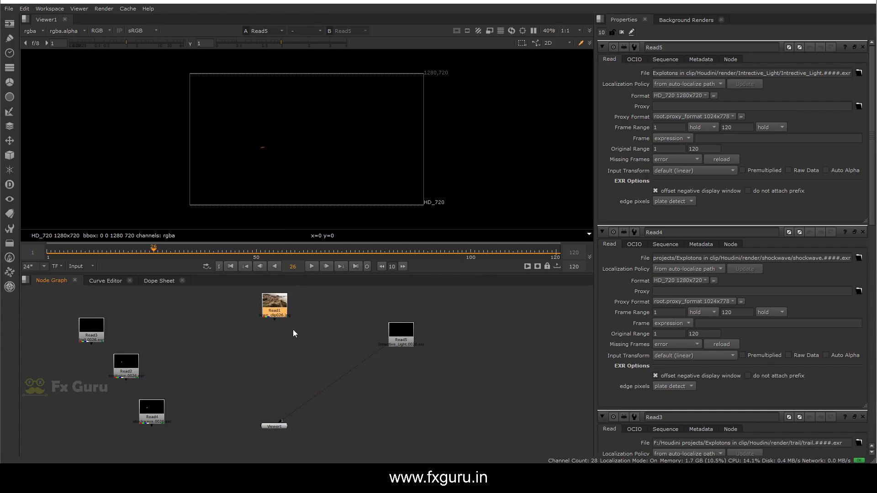
pyautogui.press('Tab')
pyautogui.write('mer')
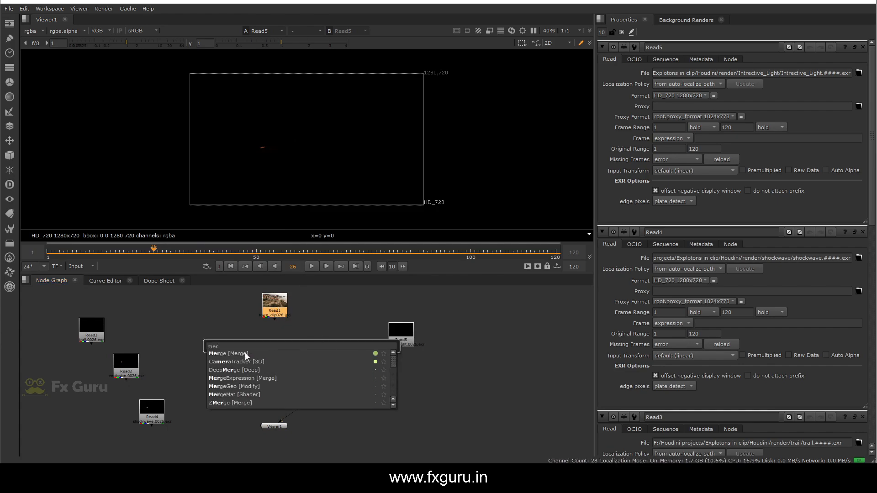
pyautogui.click(245, 354)
pyautogui.scroll(4, 303, 355)
pyautogui.moveTo(302, 359); pyautogui.dragTo(275, 300)
pyautogui.scroll(-4, 307, 336)
pyautogui.scroll(3, 289, 336)
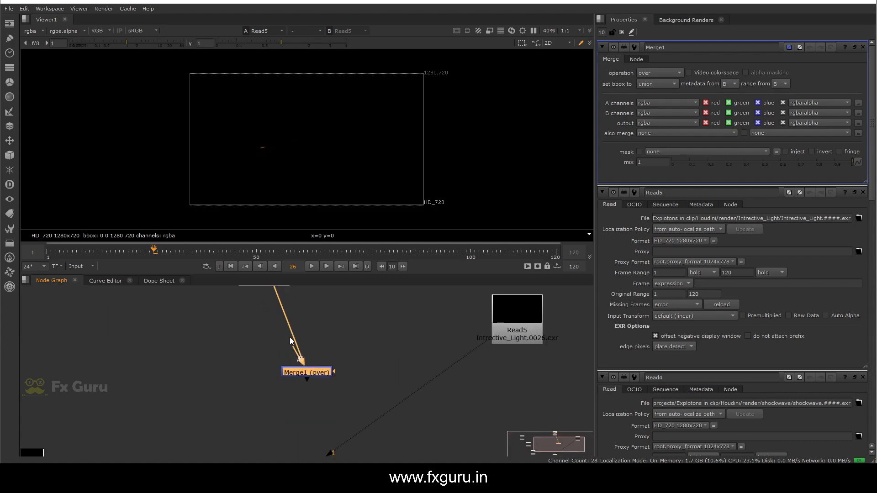
pyautogui.moveTo(288, 340); pyautogui.dragTo(288, 371, button='middle')
pyautogui.scroll(-2, 295, 387)
# Connect the Merge node's A input to the interactive light Read node and show the merge in the Viewer
pyautogui.moveTo(453, 357); pyautogui.dragTo(445, 332)
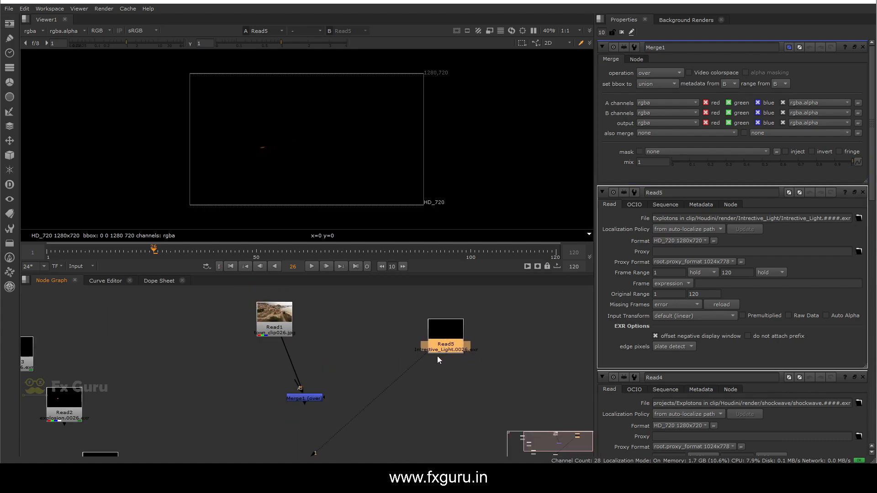
pyautogui.click(331, 440)
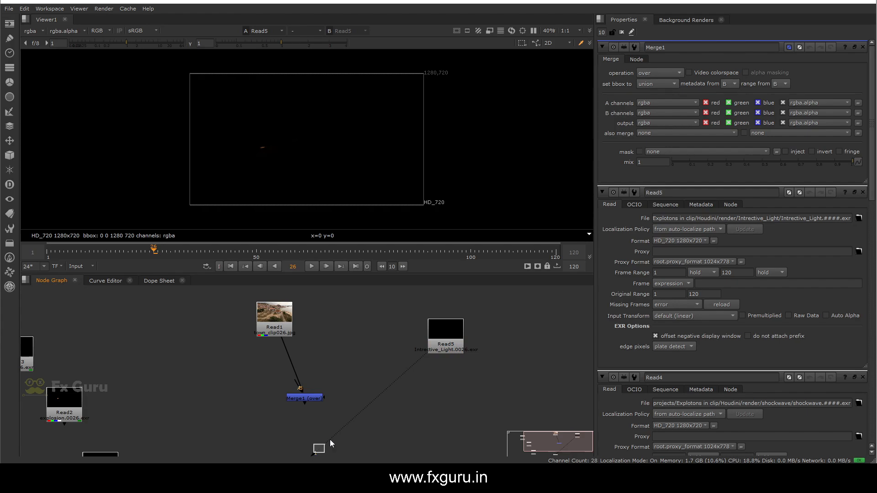
pyautogui.press('f')
pyautogui.moveTo(312, 429); pyautogui.dragTo(410, 333)
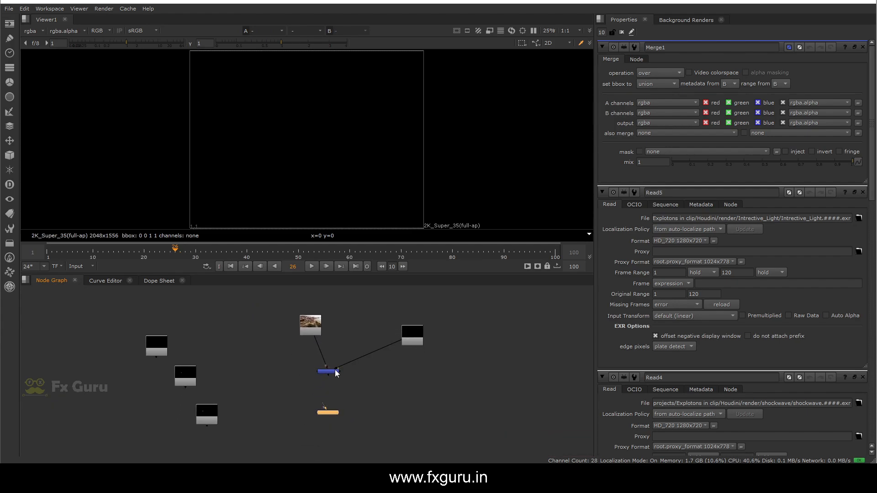
pyautogui.click(335, 372)
pyautogui.press('1')
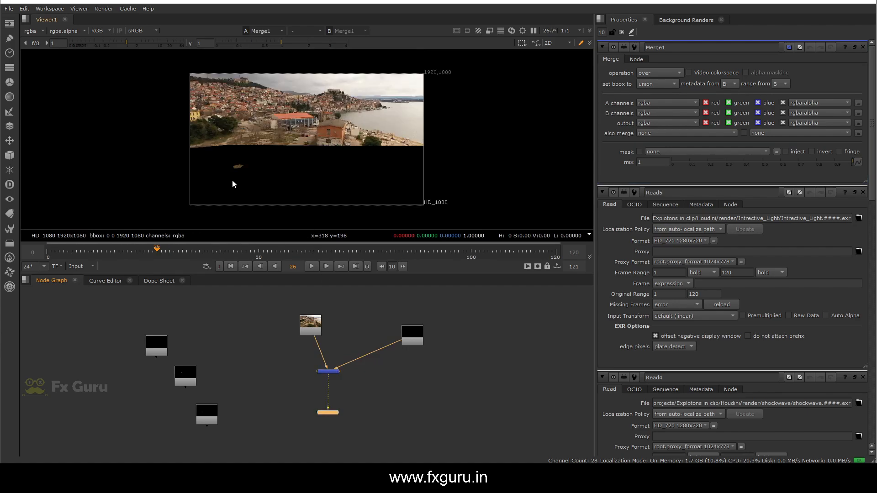
# Open the properties of the interactive light and town clip Read nodes to compare their formats
pyautogui.moveTo(339, 333); pyautogui.dragTo(316, 336, button='middle')
pyautogui.scroll(1, 367, 349)
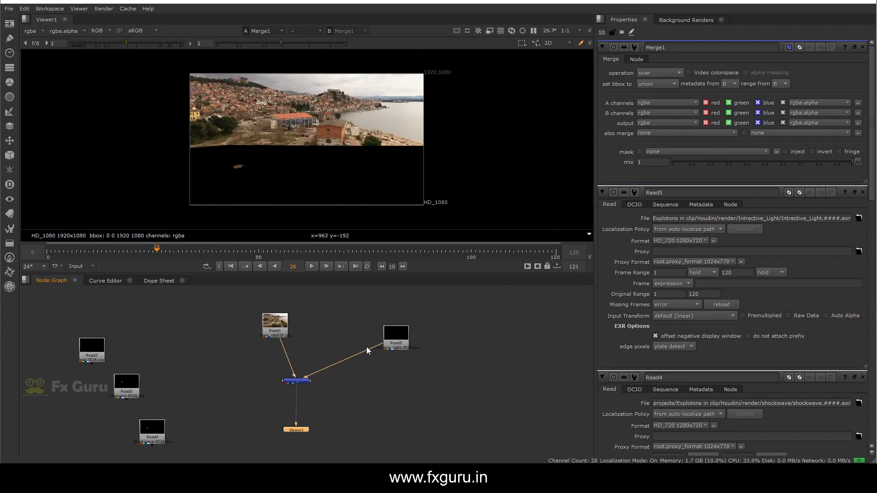
pyautogui.moveTo(396, 342)
pyautogui.mouseDown()
pyautogui.moveTo(379, 348)
pyautogui.moveTo(398, 356)
pyautogui.mouseUp()
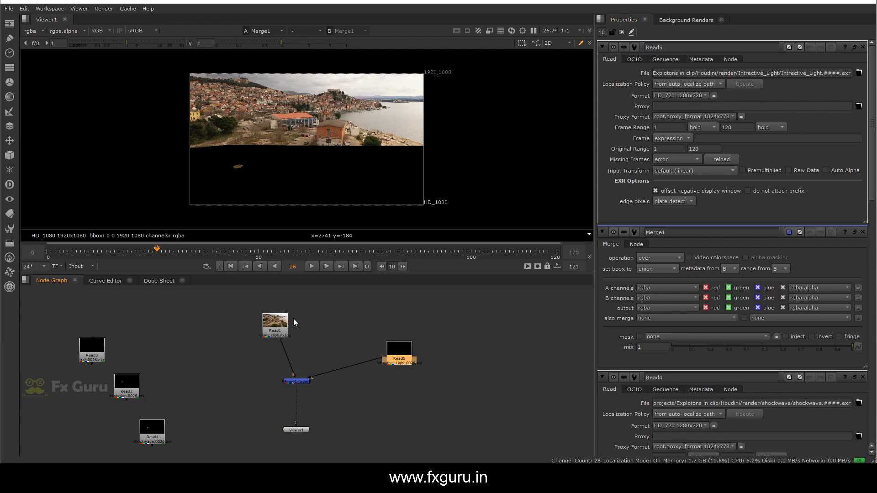
pyautogui.doubleClick(278, 326)
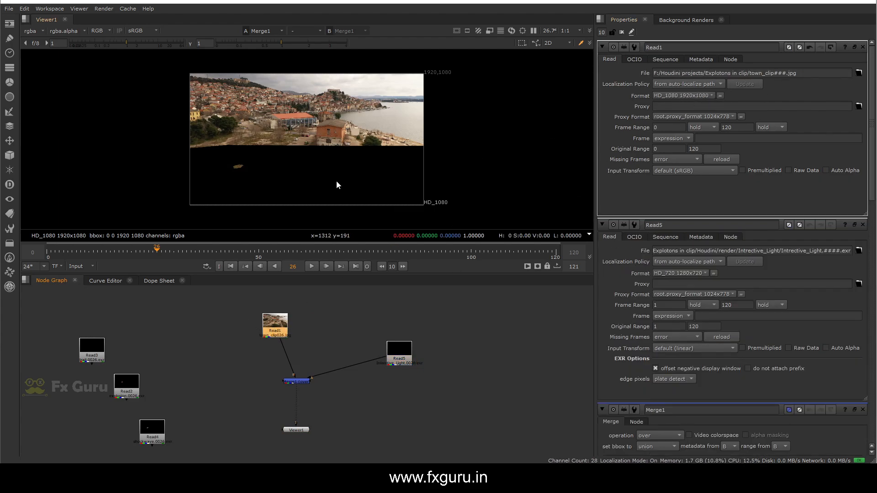
pyautogui.click(383, 306)
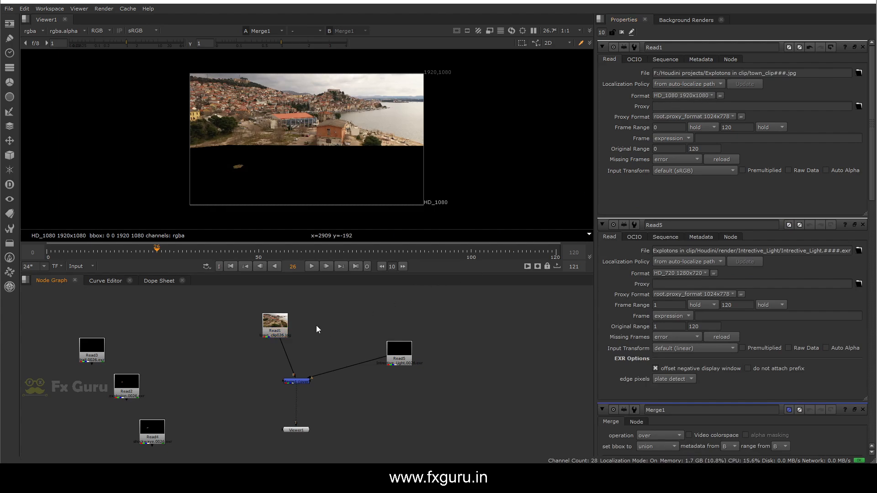
# Insert a Reformat node between the town clip and the Merge, with output format HD_720 1280x720
pyautogui.press('Tab')
pyautogui.write('ref')
pyautogui.click(272, 334)
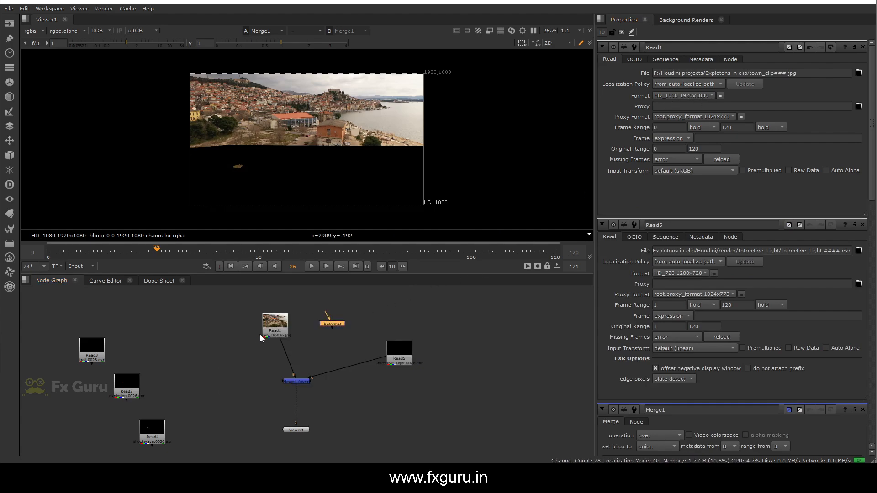
pyautogui.moveTo(318, 338); pyautogui.dragTo(285, 358)
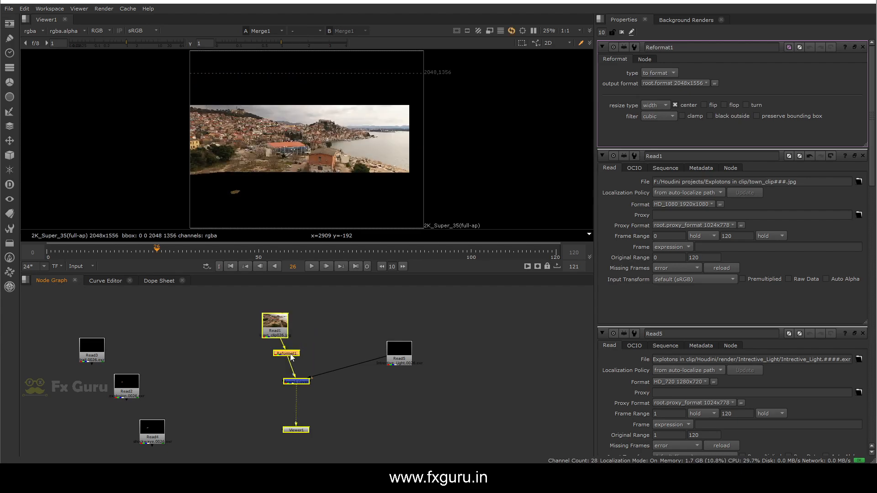
pyautogui.click(682, 82)
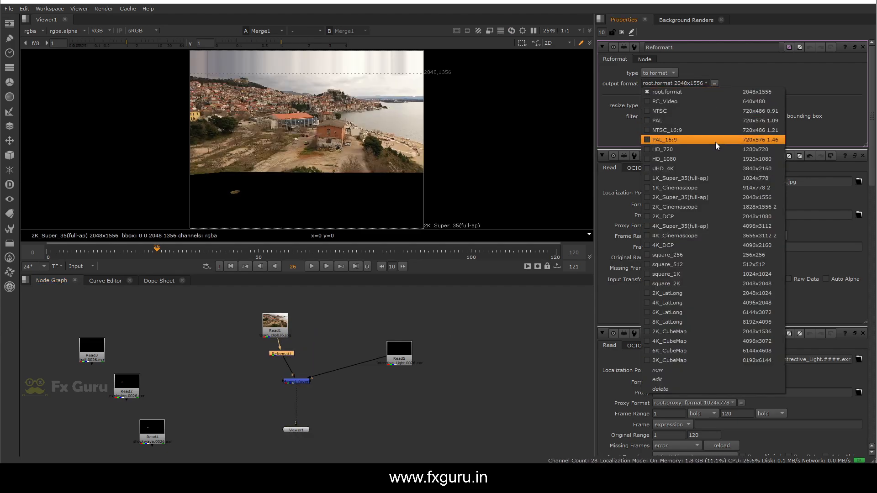
pyautogui.click(753, 149)
# Examine the merged image up close and scrub the timeline to frame 75
pyautogui.scroll(2, 287, 120)
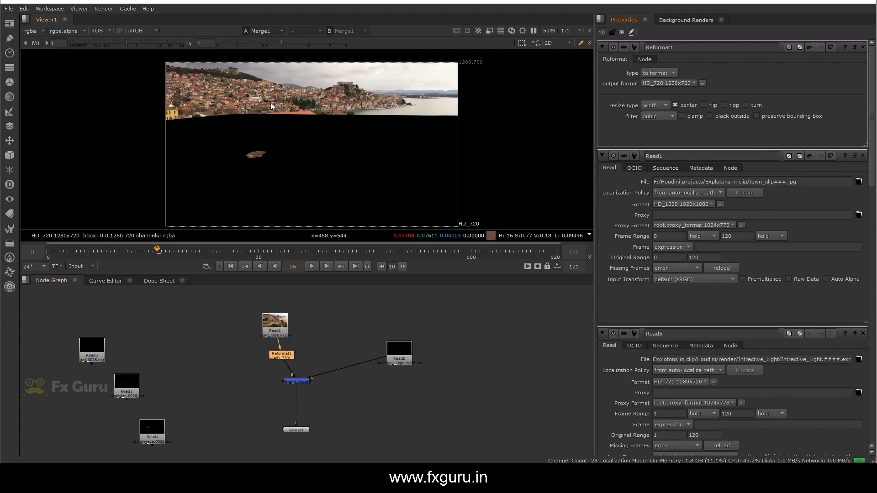
pyautogui.scroll(2, 249, 160)
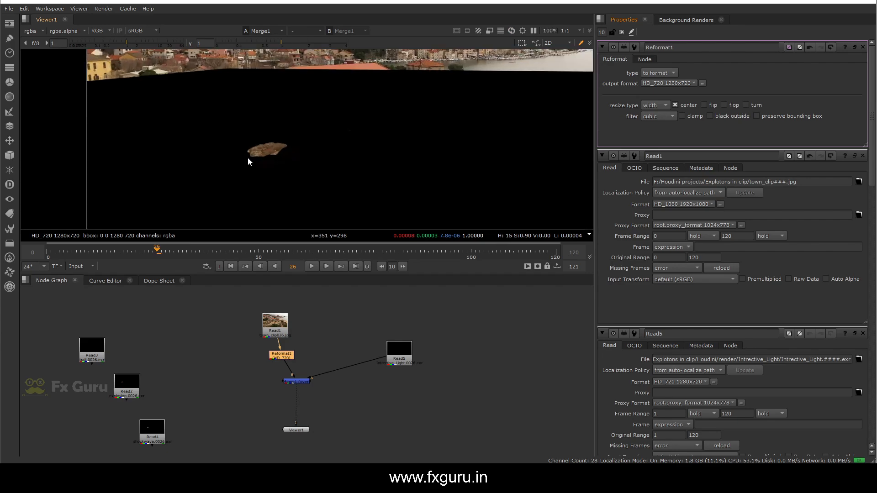
pyautogui.scroll(-2, 247, 158)
pyautogui.moveTo(274, 251); pyautogui.dragTo(366, 252)
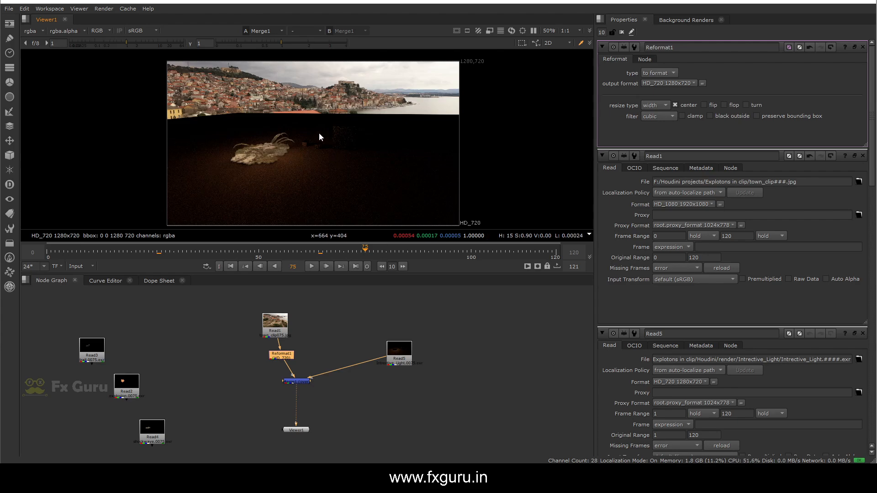
# Move the interactive light Read node closer to the Merge and set the Merge operation to plus
pyautogui.click(403, 361)
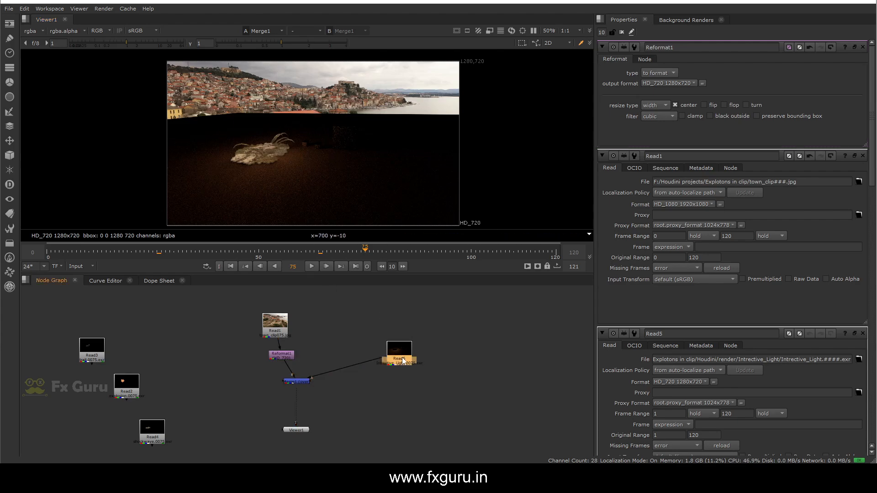
pyautogui.moveTo(398, 353); pyautogui.dragTo(366, 372)
pyautogui.doubleClick(297, 381)
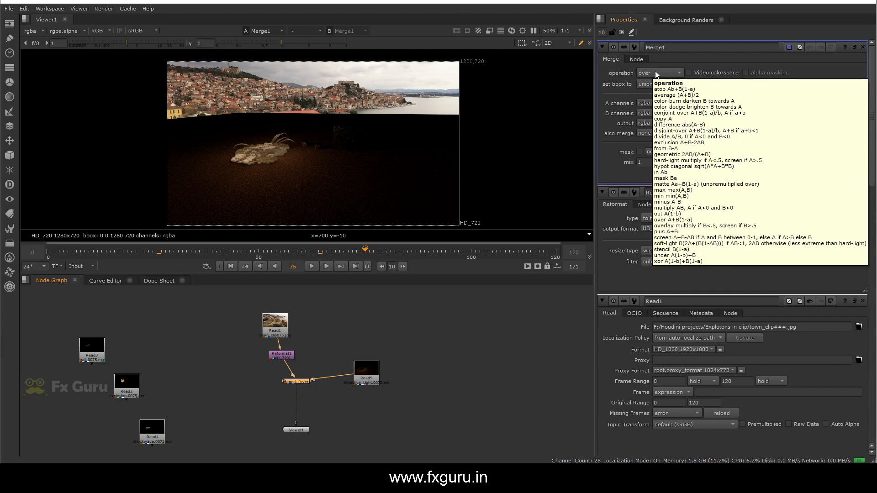
pyautogui.click(647, 74)
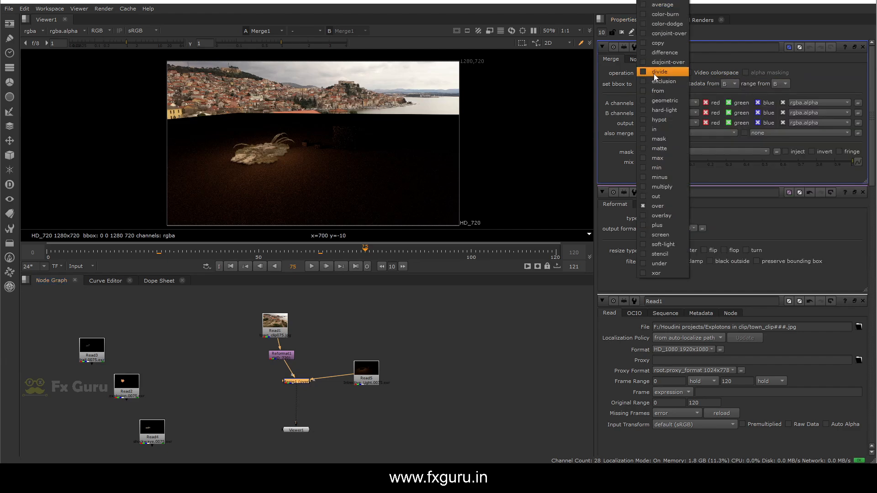
pyautogui.click(658, 225)
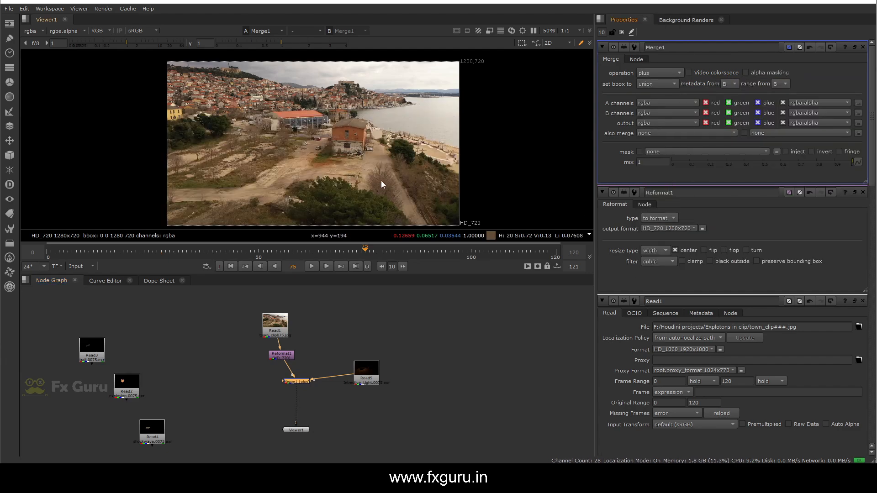
# Insert a Glow node between the interactive light Read node and the Merge
pyautogui.click(371, 372)
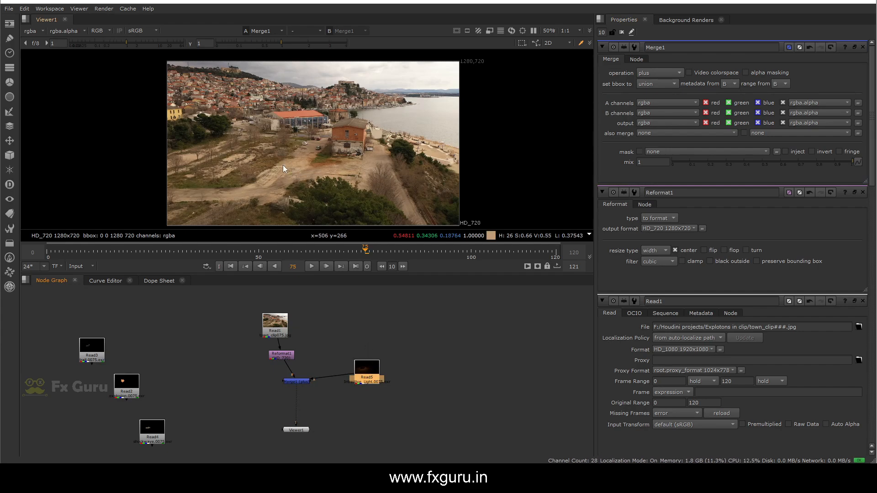
pyautogui.scroll(2, 284, 165)
pyautogui.moveTo(375, 363); pyautogui.dragTo(375, 326)
pyautogui.press('Tab')
pyautogui.write('g')
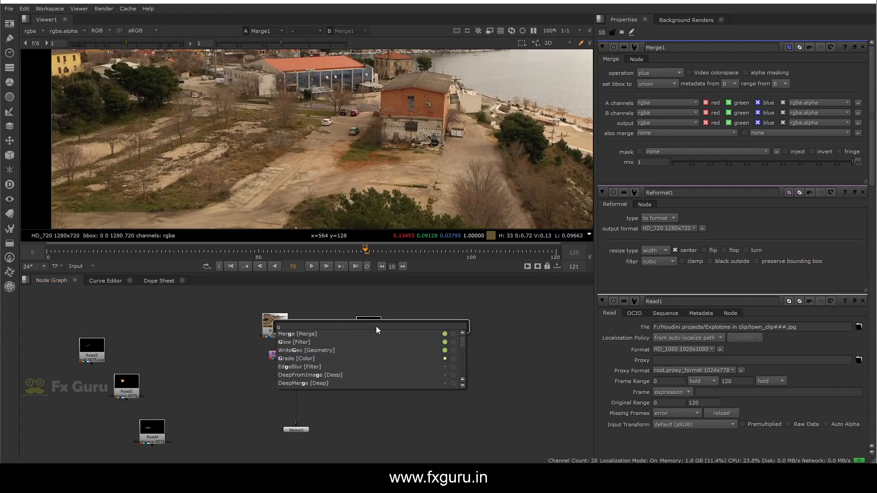
pyautogui.write('low')
pyautogui.click(326, 334)
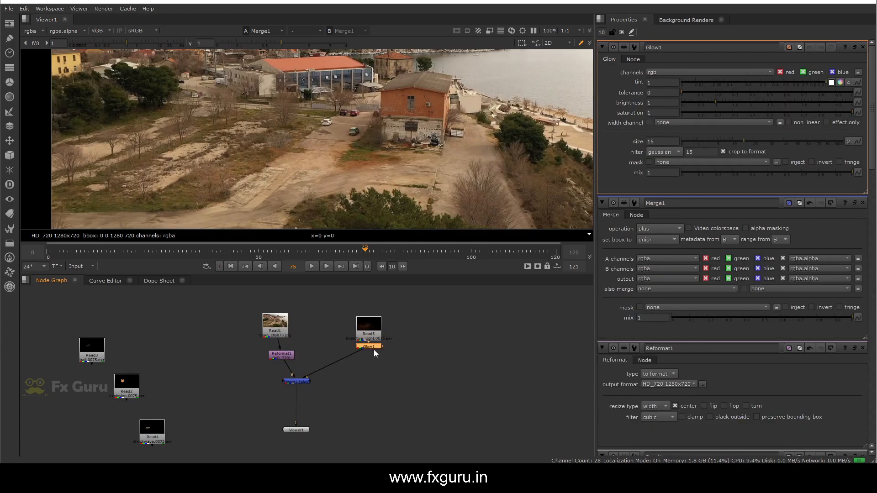
pyautogui.moveTo(373, 349); pyautogui.dragTo(358, 362)
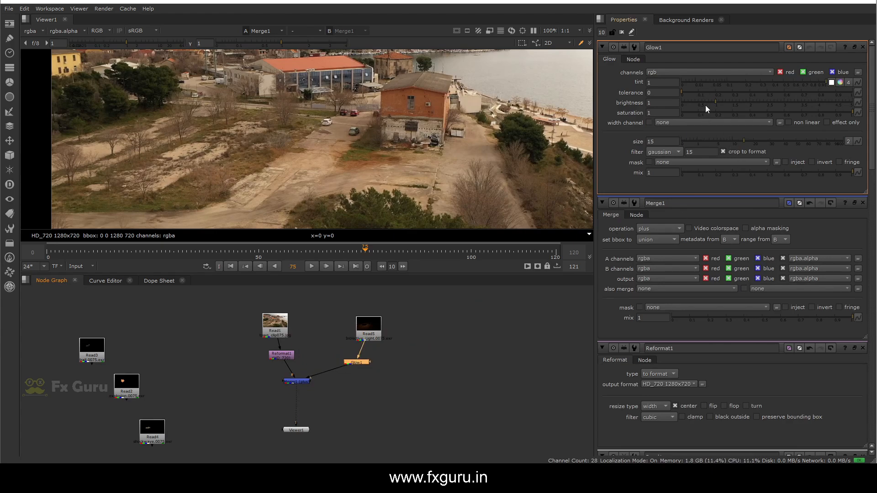
# Set the Glow's tolerance to 0.01 and brightness to 4.1, and check the light on the ground at frame 75
pyautogui.moveTo(683, 93); pyautogui.dragTo(821, 98)
pyautogui.scroll(-3, 331, 126)
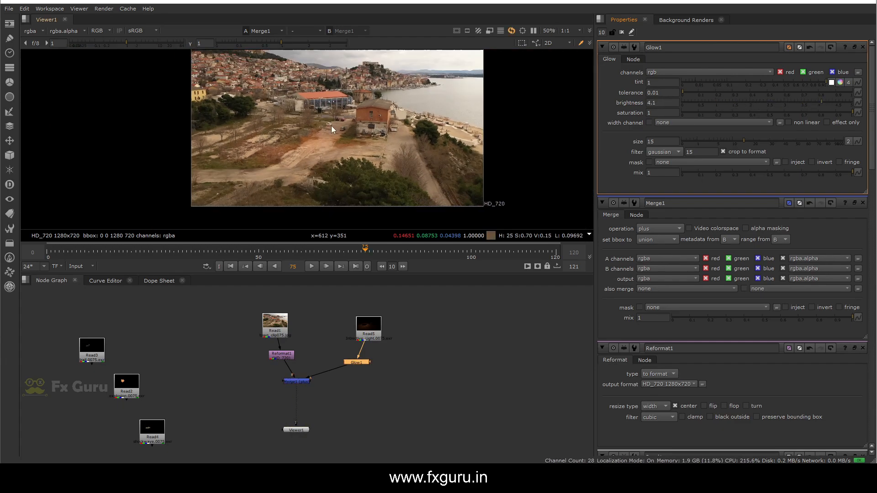
pyautogui.scroll(2, 325, 131)
pyautogui.moveTo(277, 251); pyautogui.dragTo(365, 251)
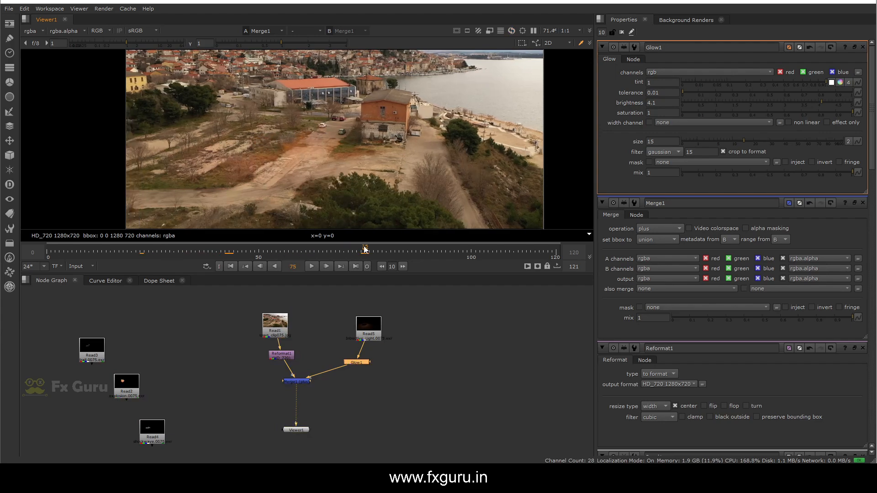
pyautogui.scroll(-2, 303, 146)
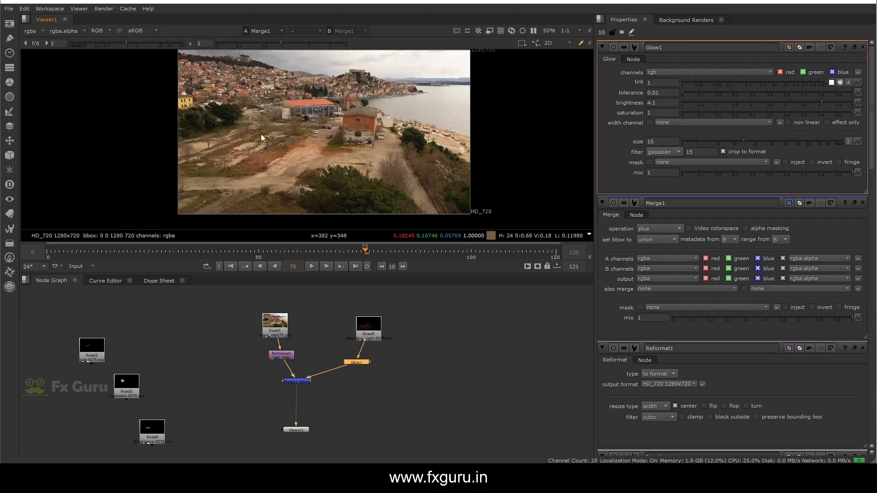
pyautogui.scroll(2, 251, 336)
# Make room above the Viewer node and add a second Merge node with its B input connected to the interactive light Merge
pyautogui.click(317, 370)
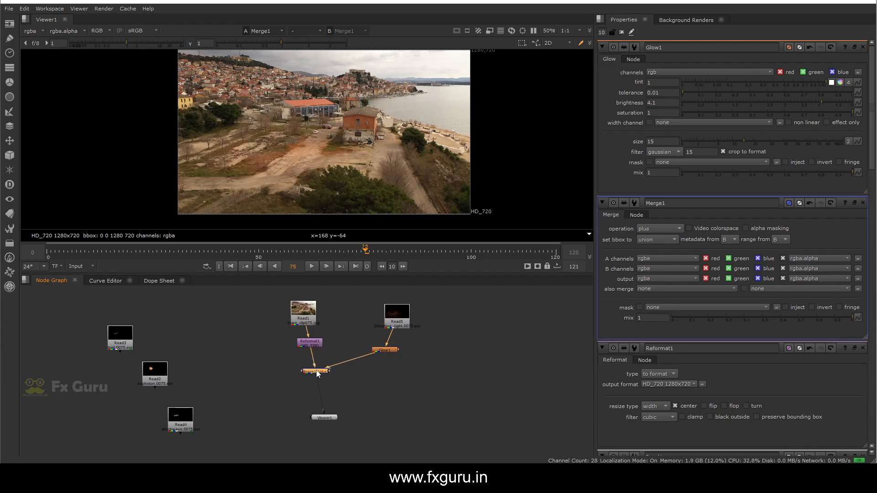
pyautogui.scroll(1, 317, 371)
pyautogui.moveTo(316, 385); pyautogui.dragTo(350, 353, button='middle')
pyautogui.moveTo(361, 405); pyautogui.dragTo(359, 441)
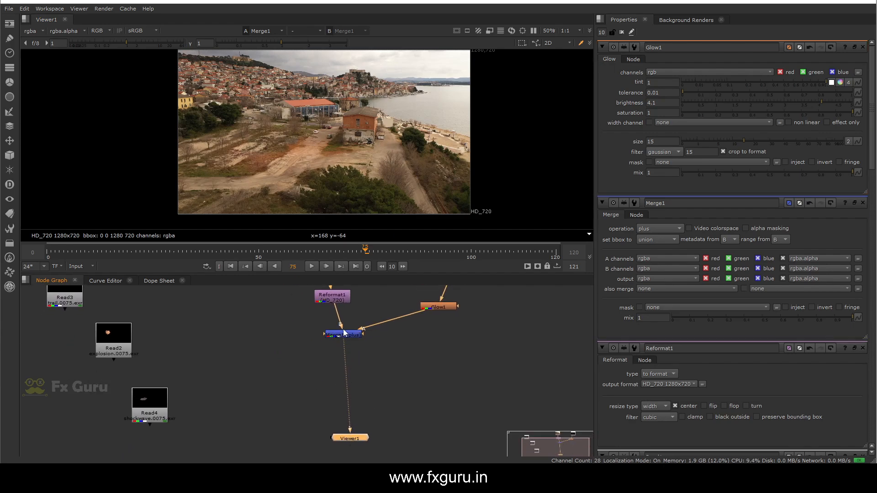
pyautogui.click(293, 372)
pyautogui.press('Tab')
pyautogui.write('merge')
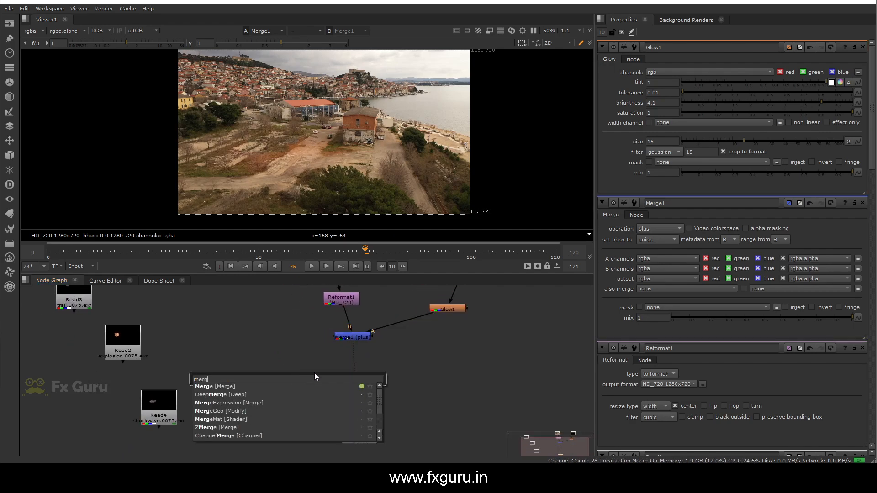
pyautogui.click(220, 389)
pyautogui.moveTo(293, 378); pyautogui.dragTo(349, 337)
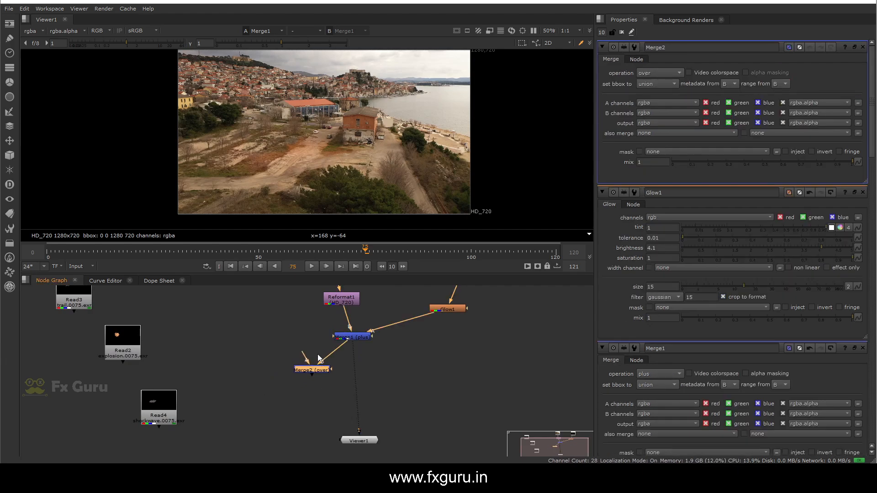
# Move the shockwave Read node closer, connect it to the second Merge's A input, and view that Merge
pyautogui.moveTo(218, 335); pyautogui.dragTo(241, 342, button='middle')
pyautogui.moveTo(181, 410); pyautogui.dragTo(237, 334)
pyautogui.moveTo(328, 365); pyautogui.dragTo(237, 340)
pyautogui.click(335, 377)
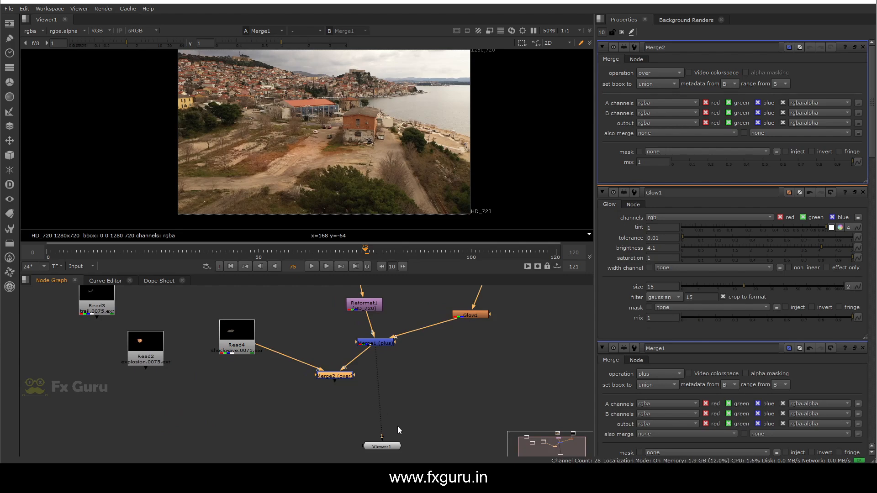
pyautogui.press('1')
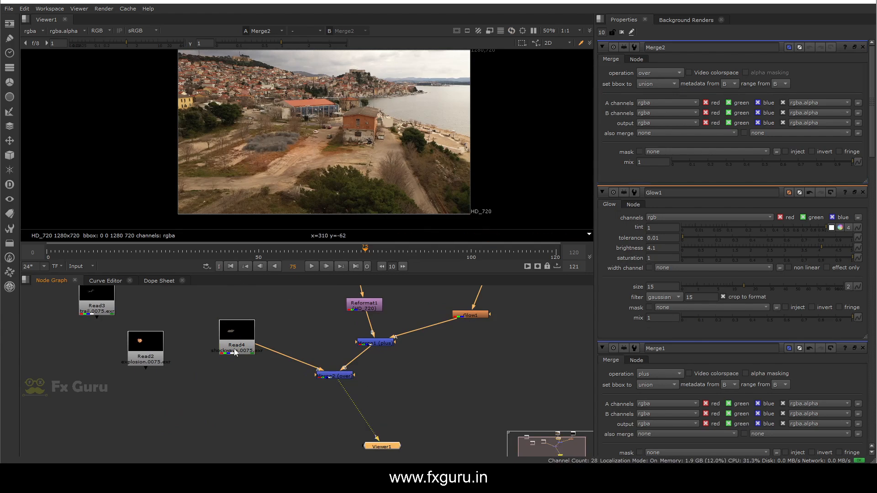
# Place the explosion Read node below the shockwave Read node and move the Viewer node down to free space
pyautogui.moveTo(235, 353); pyautogui.dragTo(222, 394)
pyautogui.scroll(-3, 302, 361)
pyautogui.moveTo(348, 427); pyautogui.dragTo(327, 377, button='middle')
pyautogui.moveTo(331, 374); pyautogui.dragTo(311, 400)
pyautogui.moveTo(336, 376); pyautogui.dragTo(346, 376, button='middle')
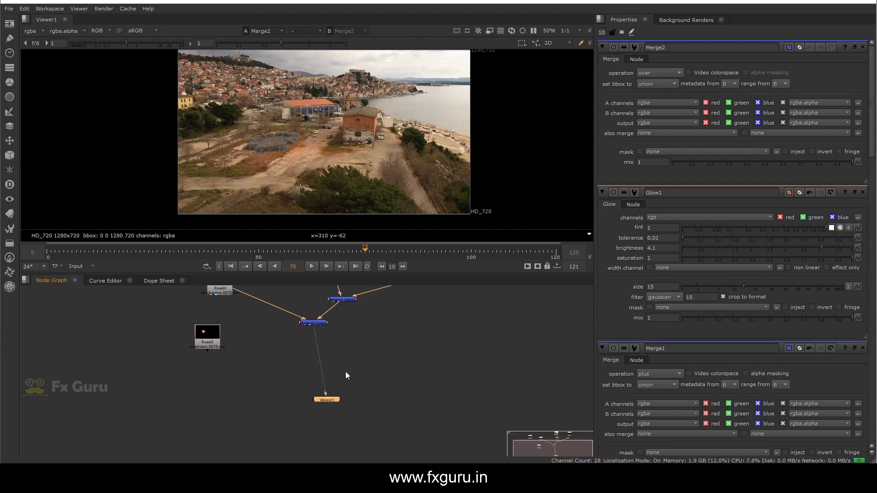
# Add a third Merge node below the shockwave Merge and connect its B input to that Merge
pyautogui.press('Tab')
pyautogui.write('mer')
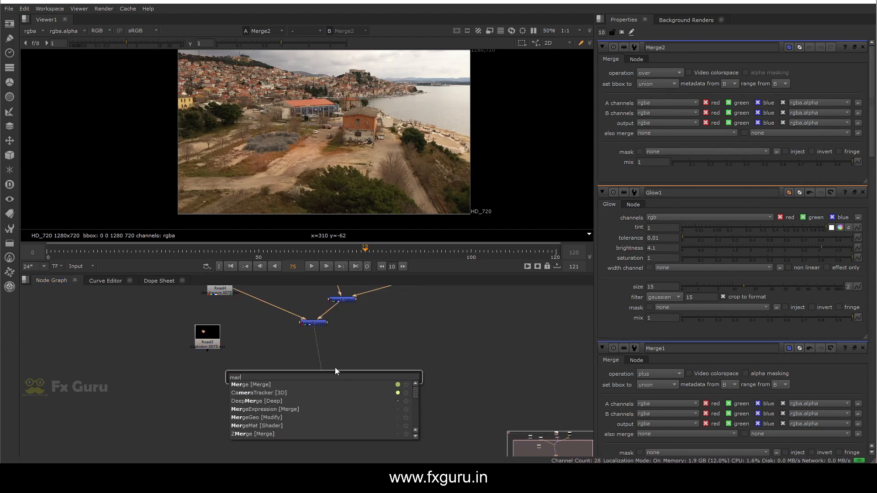
pyautogui.click(259, 387)
pyautogui.moveTo(346, 371); pyautogui.dragTo(277, 359)
pyautogui.scroll(1, 272, 343)
pyautogui.moveTo(253, 331); pyautogui.dragTo(283, 367, button='middle')
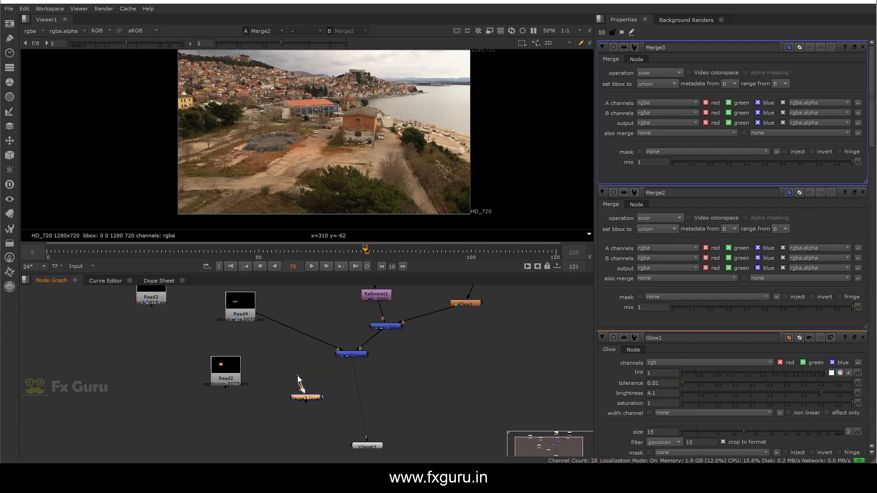
pyautogui.moveTo(311, 388)
pyautogui.mouseDown()
pyautogui.moveTo(349, 362)
pyautogui.moveTo(309, 392)
pyautogui.mouseUp()
pyautogui.moveTo(348, 355); pyautogui.dragTo(340, 364)
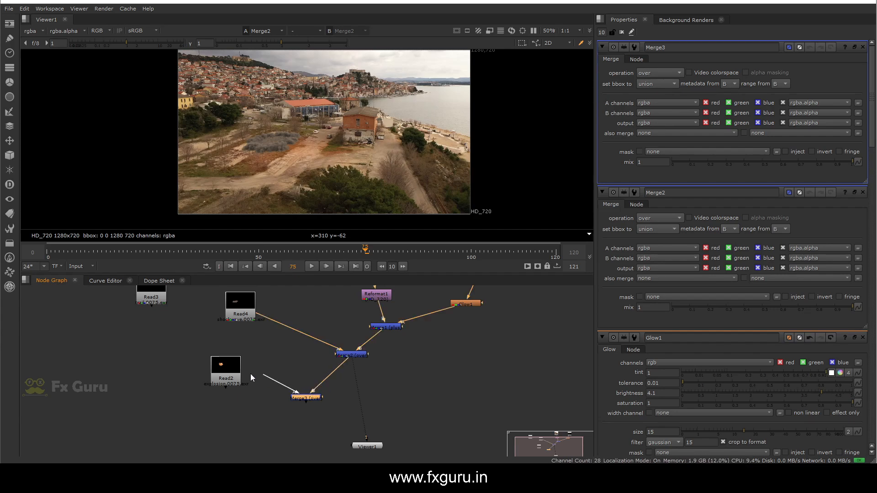
# Connect the explosion Read node to the third Merge's A input and view the combined result
pyautogui.moveTo(251, 377); pyautogui.dragTo(226, 369)
pyautogui.moveTo(306, 398); pyautogui.dragTo(292, 389)
pyautogui.moveTo(225, 371); pyautogui.dragTo(227, 360)
pyautogui.scroll(-1, 254, 345)
pyautogui.moveTo(253, 345); pyautogui.dragTo(305, 348, button='middle')
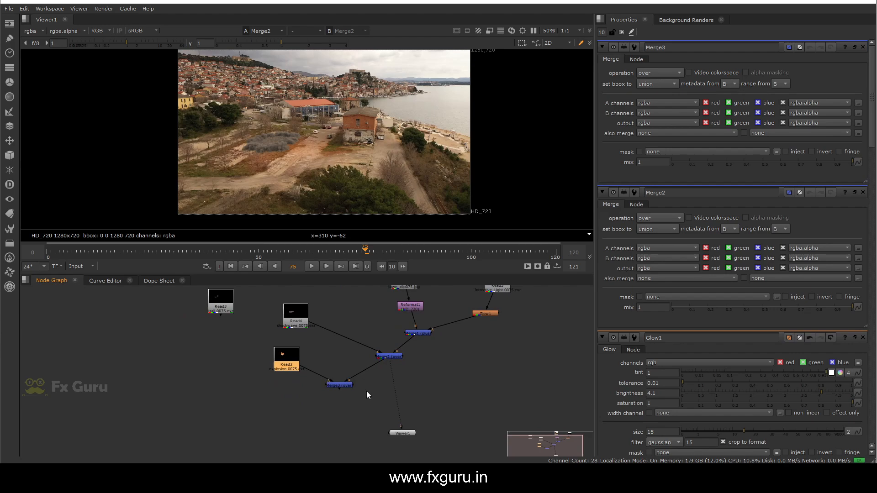
pyautogui.click(340, 385)
pyautogui.press('1')
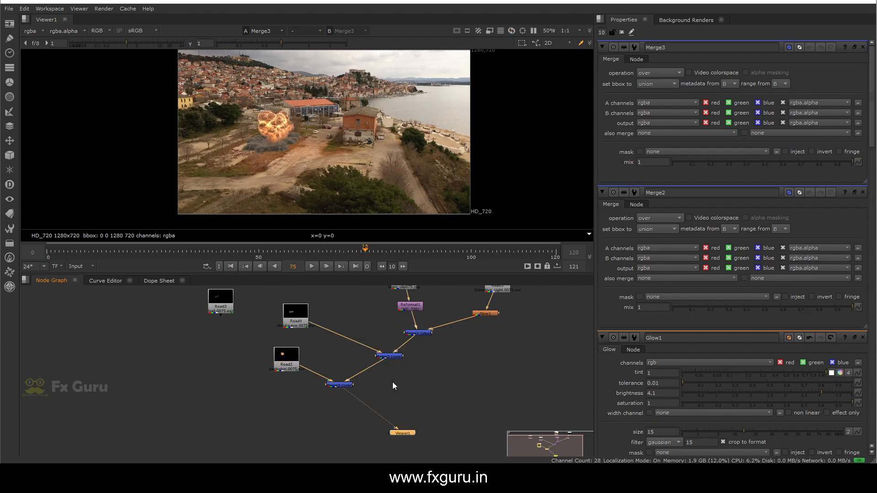
# Place the trail Read node below the explosion Read node and move the Viewer node down
pyautogui.moveTo(216, 311); pyautogui.dragTo(227, 391)
pyautogui.moveTo(286, 444); pyautogui.dragTo(251, 406, button='middle')
pyautogui.moveTo(251, 406); pyautogui.dragTo(272, 370)
pyautogui.moveTo(364, 396); pyautogui.dragTo(322, 423)
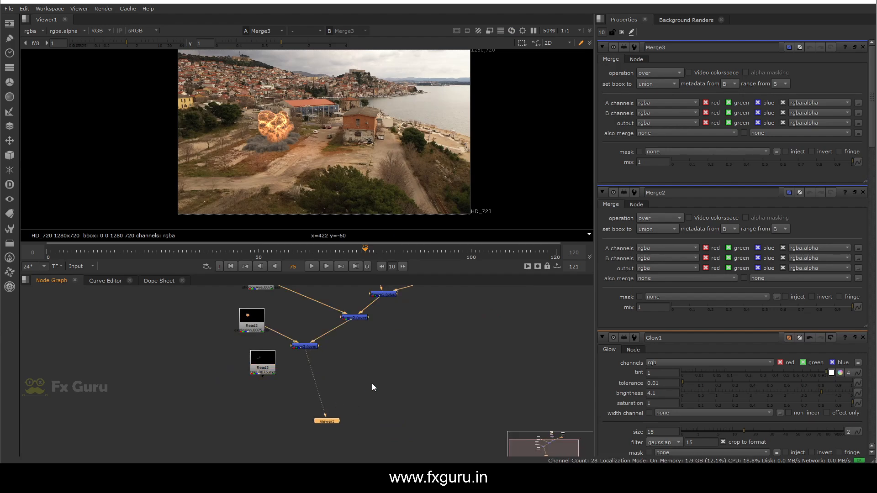
# Add a fourth Merge node that puts the trail Read over the explosion Merge, and check the result in the viewer
pyautogui.click(308, 346)
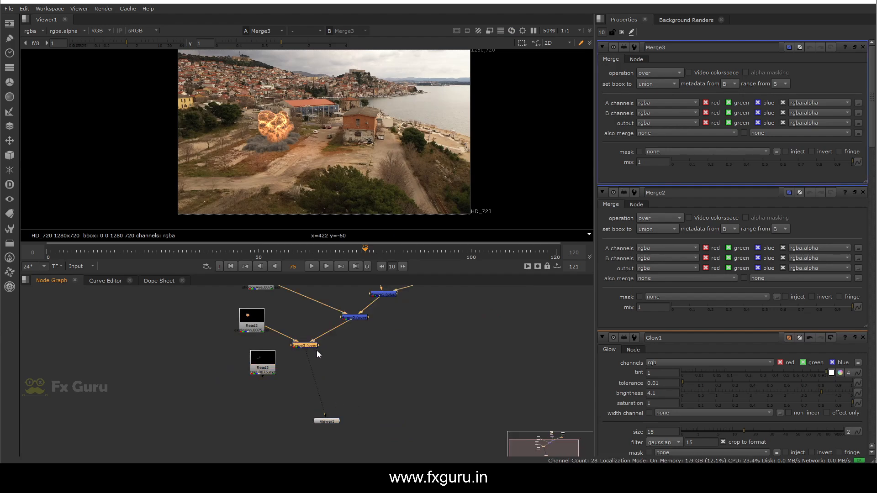
pyautogui.click(356, 370)
pyautogui.press('m')
pyautogui.moveTo(359, 370); pyautogui.dragTo(305, 346)
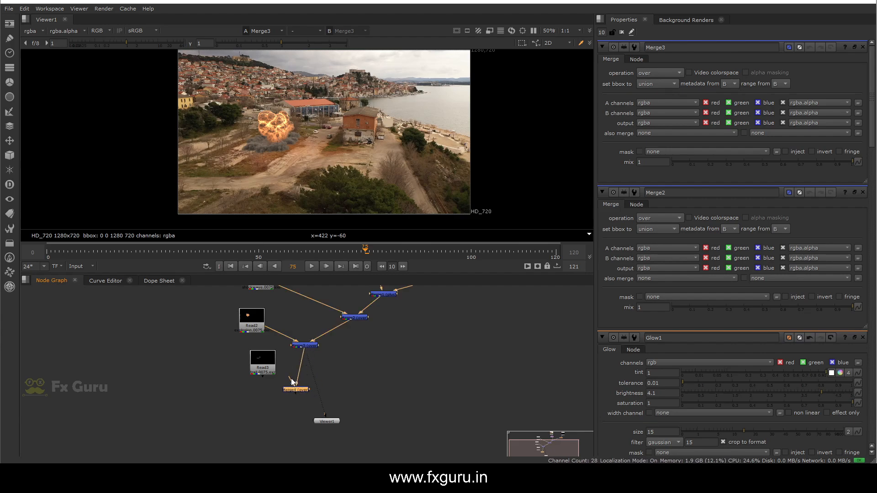
pyautogui.press('1')
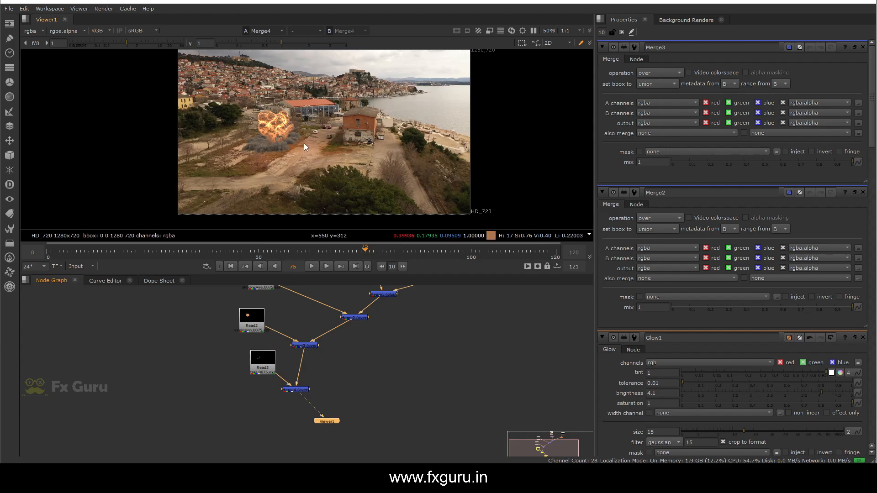
pyautogui.scroll(-1, 344, 152)
pyautogui.scroll(1, 344, 152)
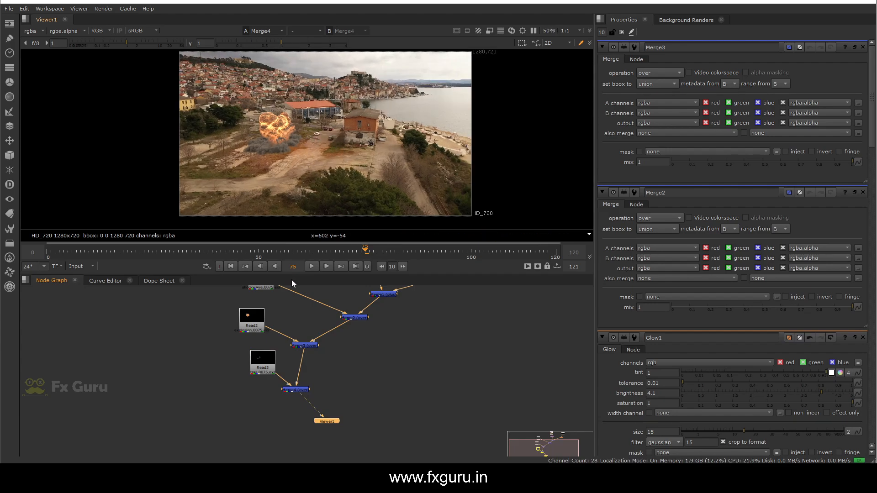
# Tidy the node graph by spacing the Read nodes away from the Merge nodes and lining up the Merges
pyautogui.moveTo(265, 362); pyautogui.dragTo(213, 371)
pyautogui.moveTo(288, 390); pyautogui.dragTo(308, 379)
pyautogui.moveTo(303, 347); pyautogui.dragTo(314, 350)
pyautogui.moveTo(252, 322); pyautogui.dragTo(226, 326)
pyautogui.moveTo(269, 323); pyautogui.dragTo(266, 355, button='middle')
pyautogui.moveTo(266, 316); pyautogui.dragTo(242, 320)
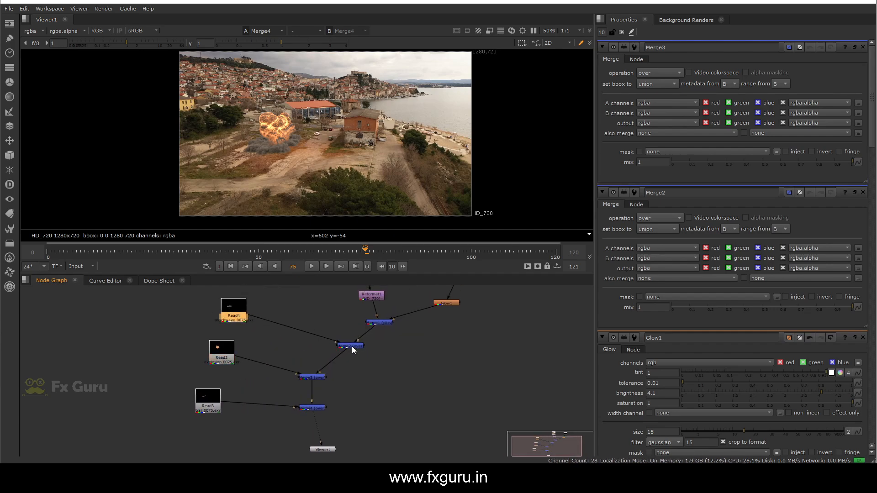
pyautogui.moveTo(352, 346); pyautogui.dragTo(330, 343)
pyautogui.moveTo(371, 324); pyautogui.dragTo(357, 325)
pyautogui.scroll(-2, 341, 326)
pyautogui.moveTo(348, 300); pyautogui.dragTo(339, 319, button='middle')
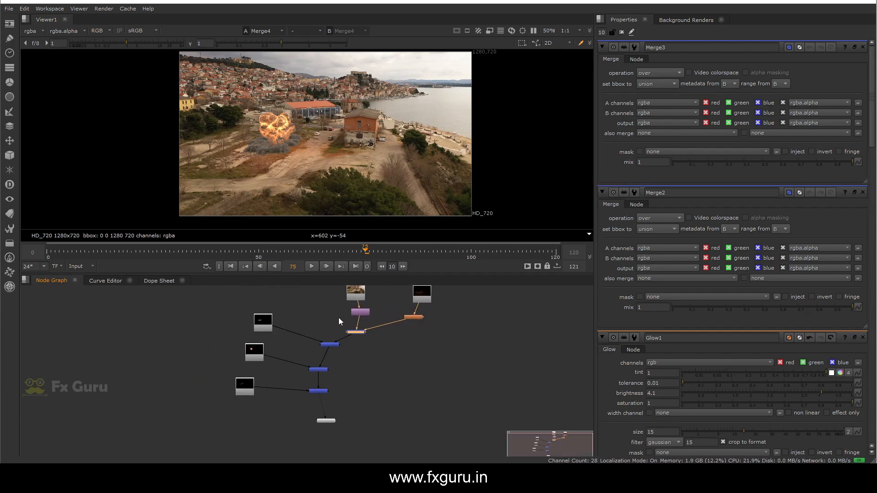
# Add a ColorCorrect node and insert it between the shockwave Read node and its Merge
pyautogui.scroll(2, 288, 315)
pyautogui.press('Tab')
pyautogui.write('col')
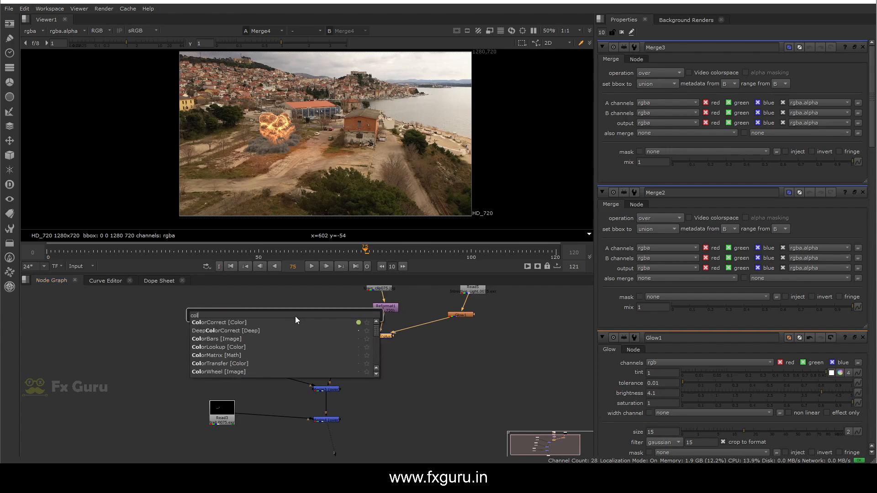
pyautogui.click(239, 322)
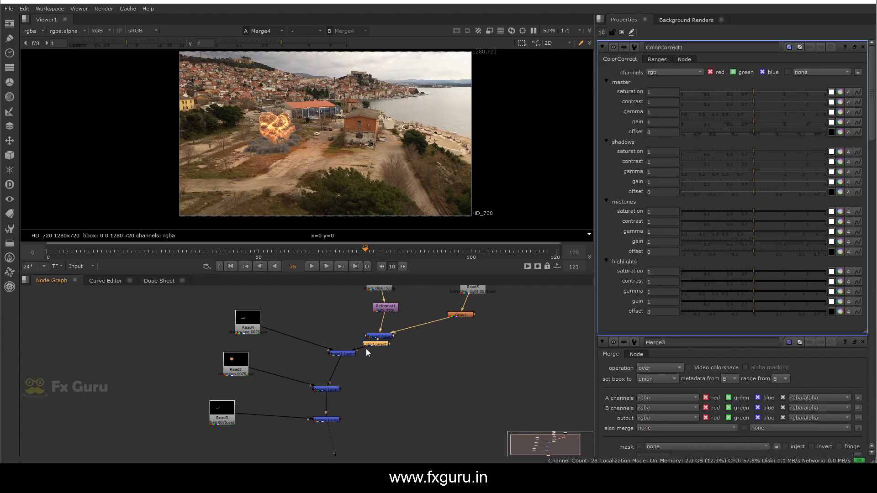
pyautogui.moveTo(381, 346); pyautogui.dragTo(296, 340)
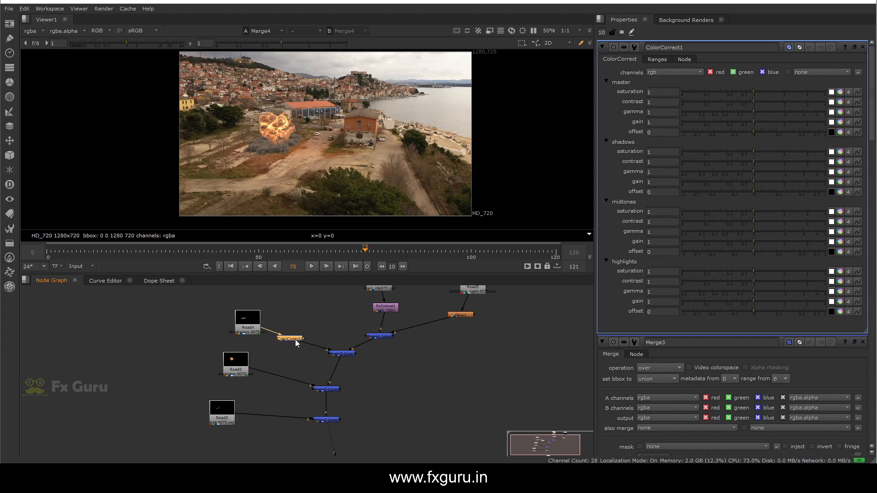
# Set the shockwave ColorCorrect's master contrast to 1.52 and inspect the smoke up close
pyautogui.moveTo(751, 102); pyautogui.dragTo(775, 100)
pyautogui.scroll(2, 267, 144)
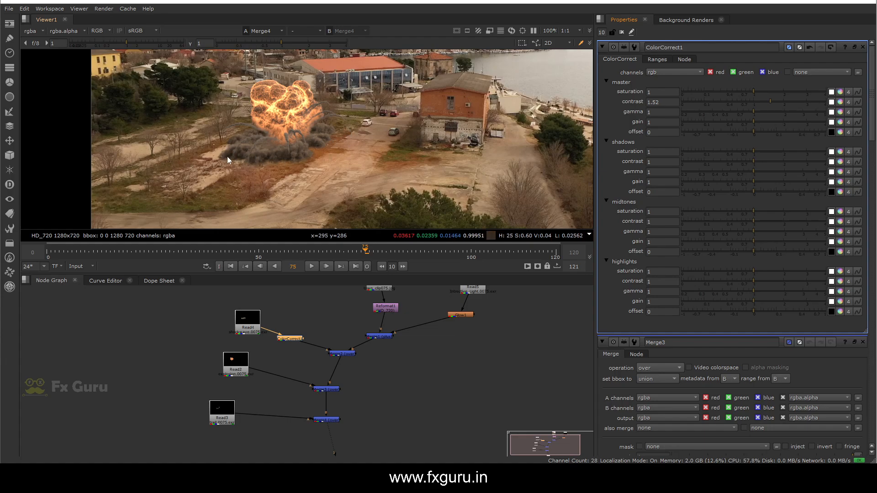
pyautogui.scroll(-2, 305, 136)
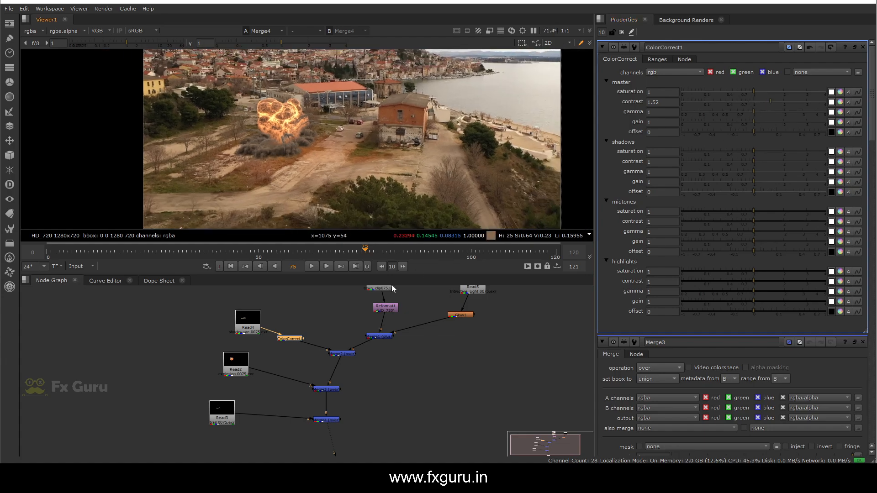
# Insert a copy of the ColorCorrect node between the explosion Read node and its Merge
pyautogui.hotkey('ctrl', 'c')
pyautogui.click(288, 353)
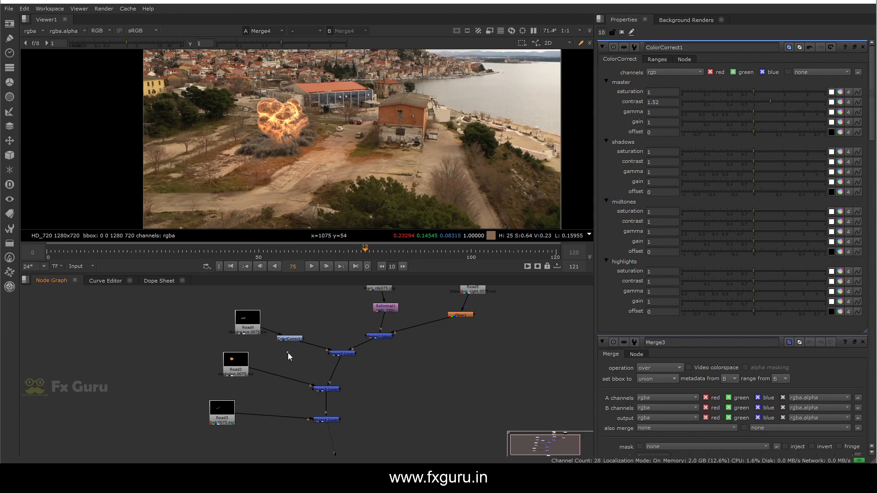
pyautogui.hotkey('ctrl', 'v')
pyautogui.moveTo(286, 354); pyautogui.dragTo(278, 377)
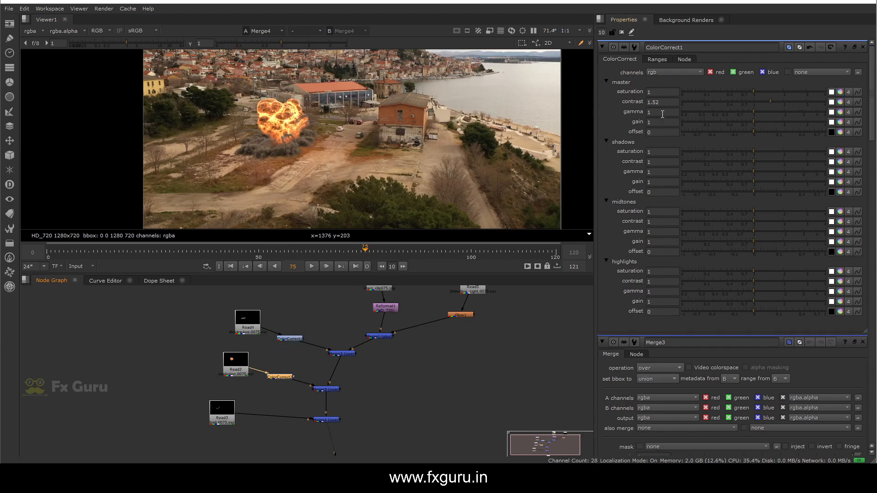
pyautogui.click(759, 100)
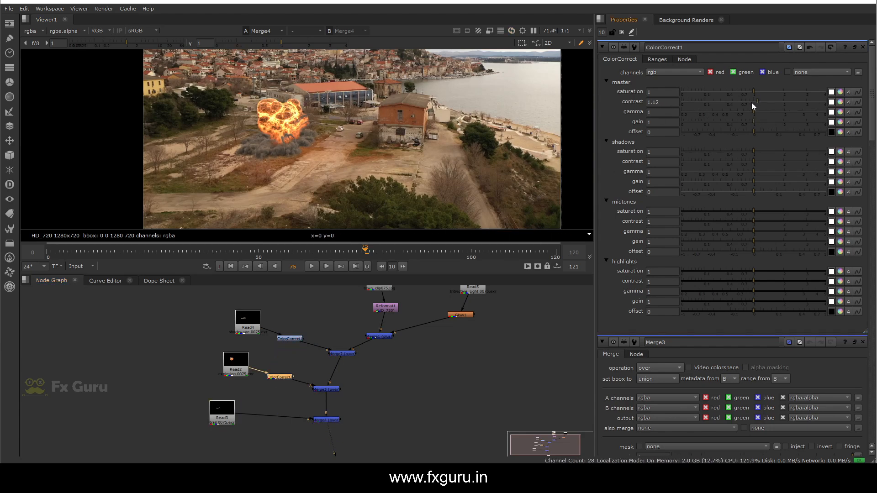
pyautogui.hotkey('ctrl', 'z')
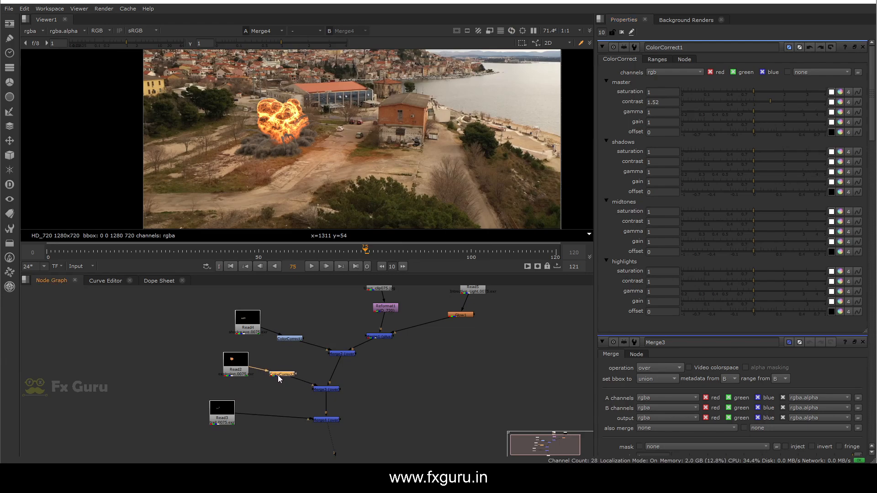
# Limit the properties display to 1 panel and set the explosion ColorCorrect's master contrast to 1.04
pyautogui.doubleClick(277, 375)
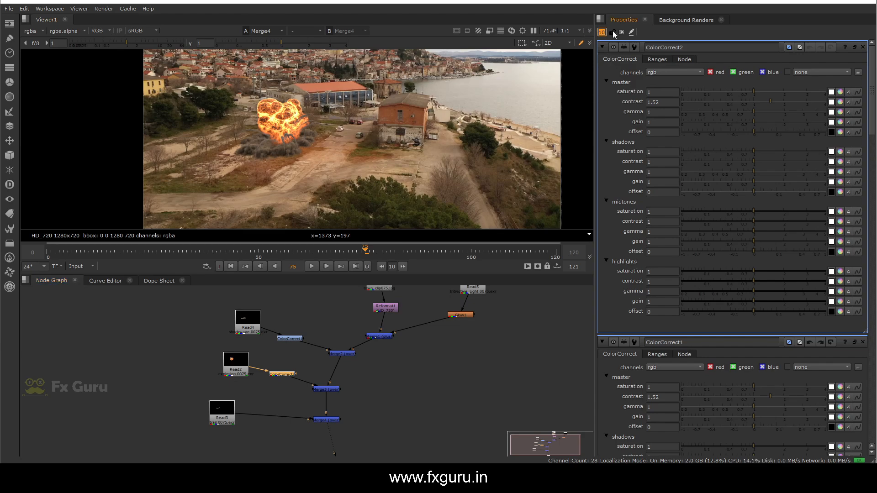
pyautogui.press('Return')
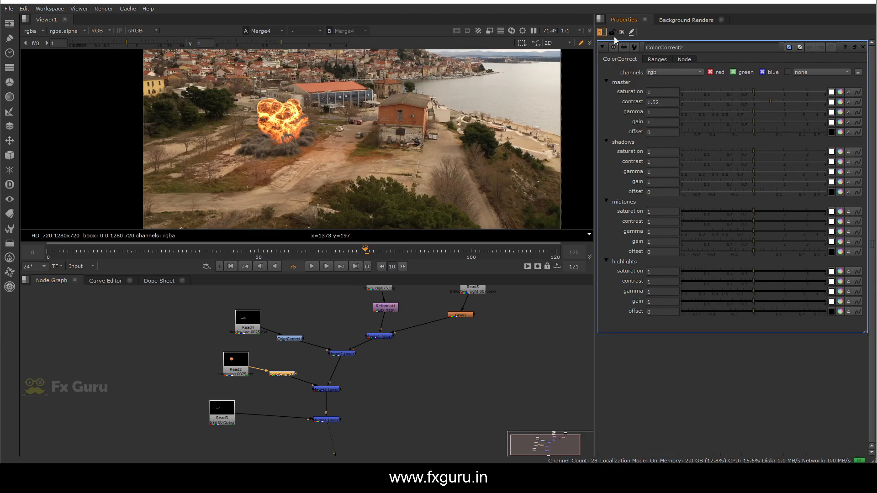
pyautogui.click(379, 391)
pyautogui.click(287, 375)
pyautogui.moveTo(788, 102); pyautogui.dragTo(753, 110)
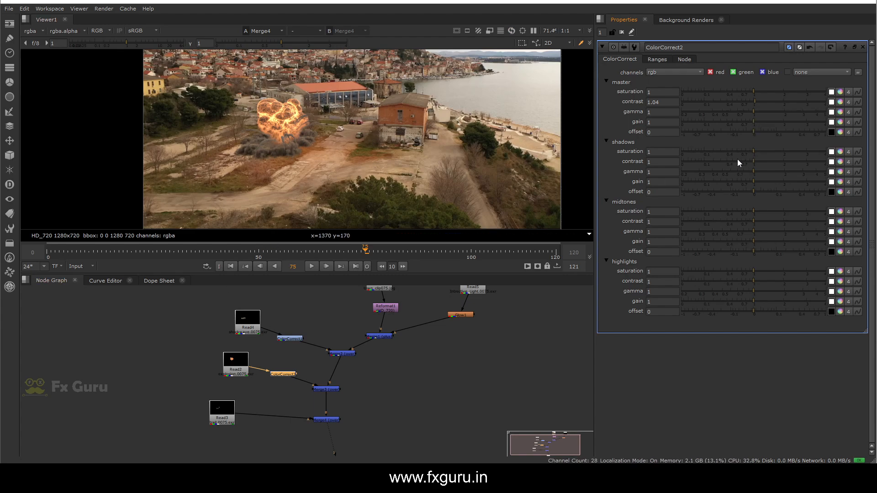
# Insert another ColorCorrect copy between the trail Read node and its Merge, and set its master contrast to 1.6
pyautogui.click(272, 391)
pyautogui.click(277, 377)
pyautogui.click(256, 393)
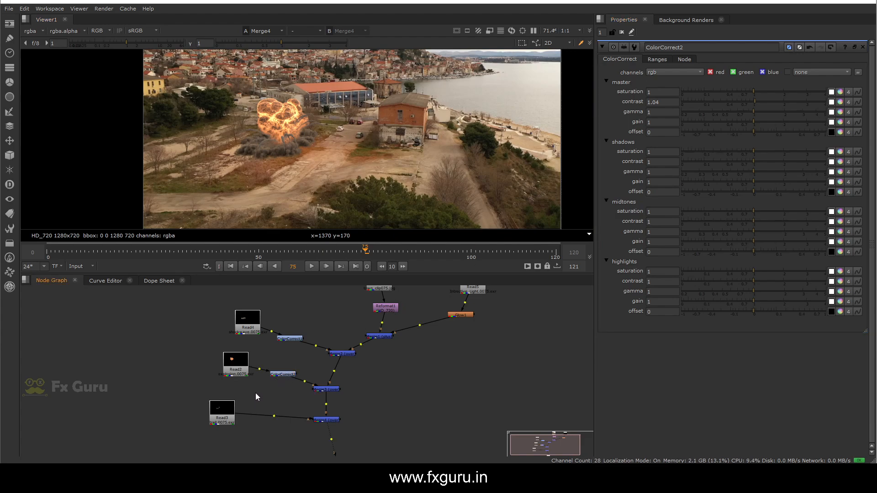
pyautogui.moveTo(271, 420); pyautogui.dragTo(272, 420)
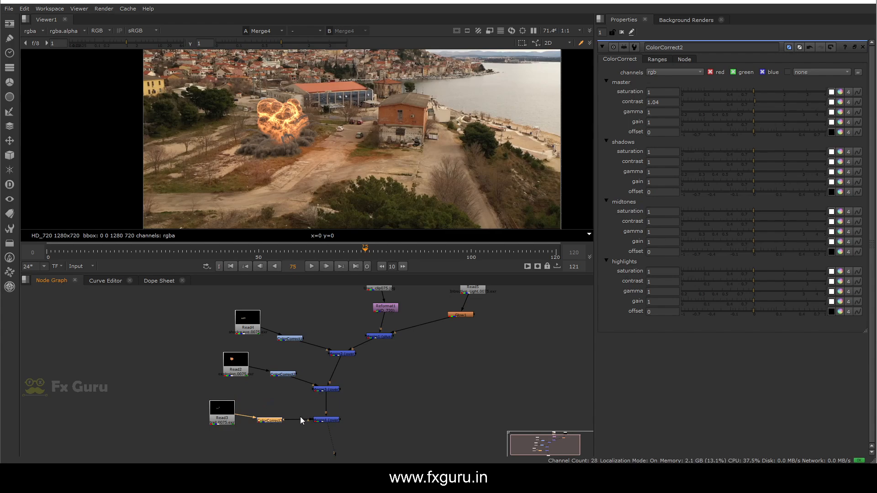
pyautogui.doubleClick(273, 421)
pyautogui.moveTo(756, 101); pyautogui.dragTo(772, 103)
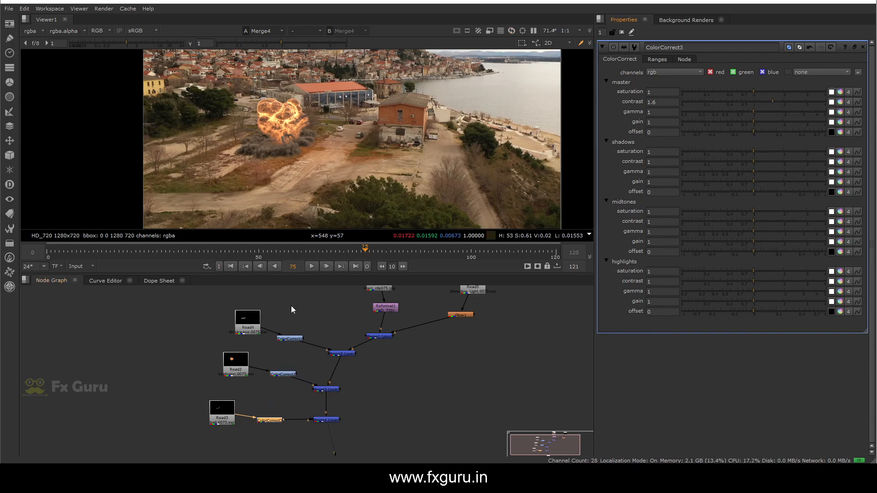
# Move the explosion Read node away from its ColorCorrect and insert a Glow node between them
pyautogui.moveTo(247, 356); pyautogui.dragTo(181, 350)
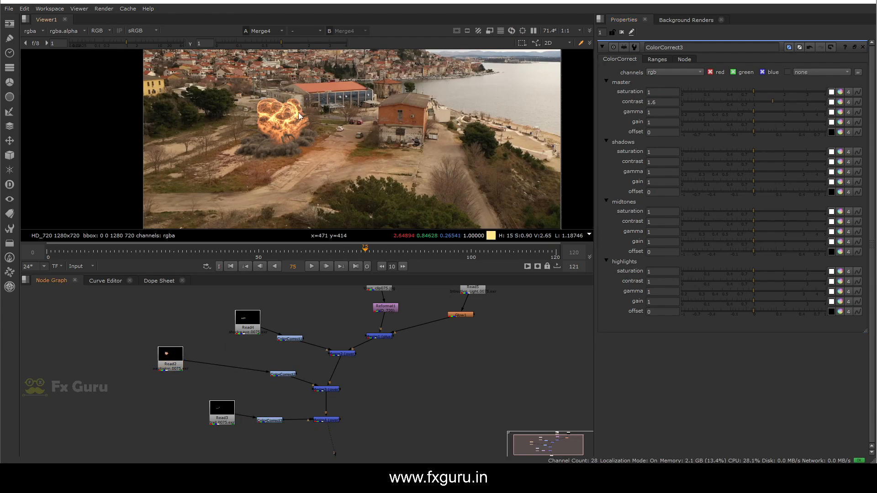
pyautogui.press('Tab')
pyautogui.write('glo')
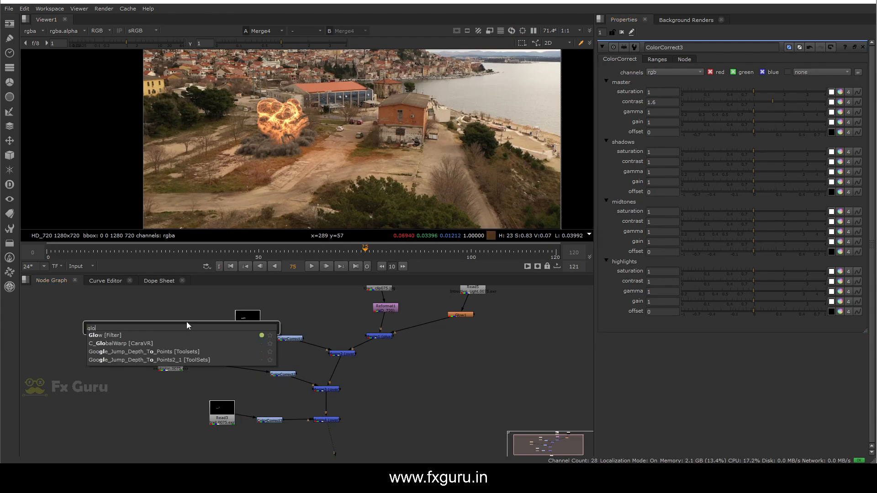
pyautogui.click(118, 335)
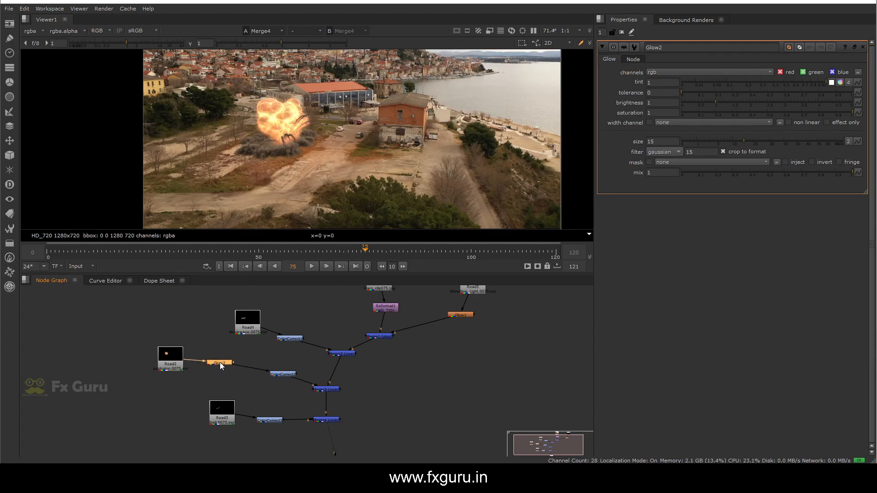
# Set the explosion Glow's tolerance to 0.515 and its brightness to 0.6
pyautogui.moveTo(713, 104); pyautogui.dragTo(737, 101)
pyautogui.moveTo(684, 92); pyautogui.dragTo(703, 103)
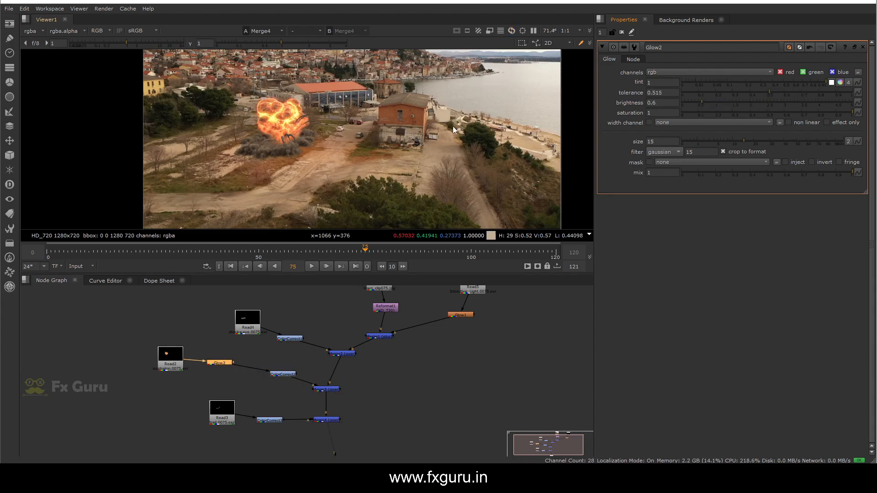
pyautogui.scroll(-2, 321, 98)
pyautogui.moveTo(318, 102); pyautogui.dragTo(279, 123, button='middle')
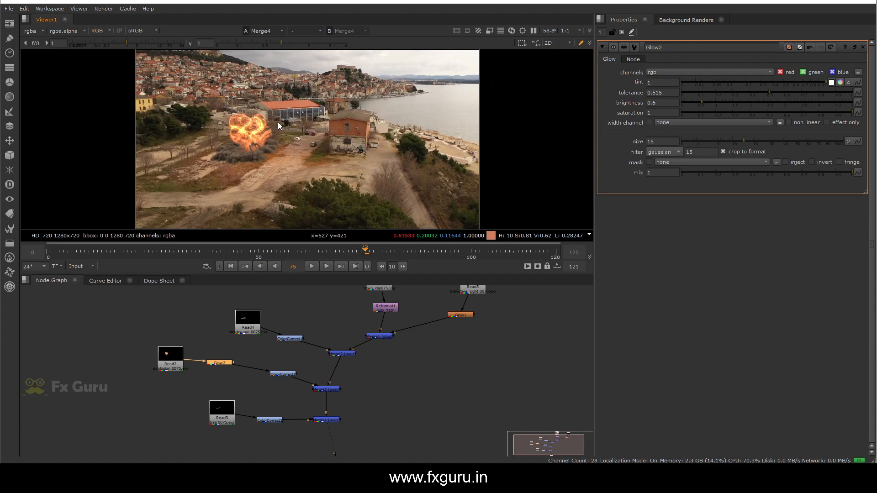
pyautogui.scroll(-1, 278, 134)
pyautogui.scroll(1, 278, 134)
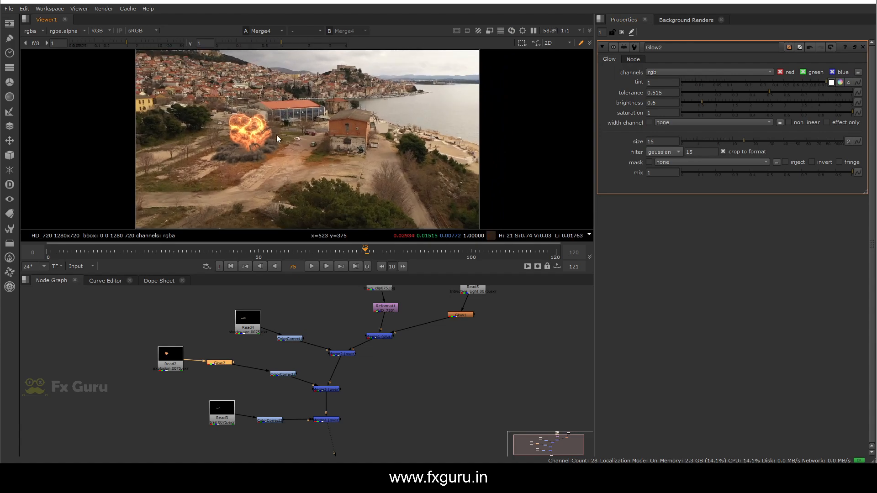
# Play the composite from the first frame to review the glowing explosion, and stop at frame 69
pyautogui.click(231, 267)
pyautogui.click(311, 267)
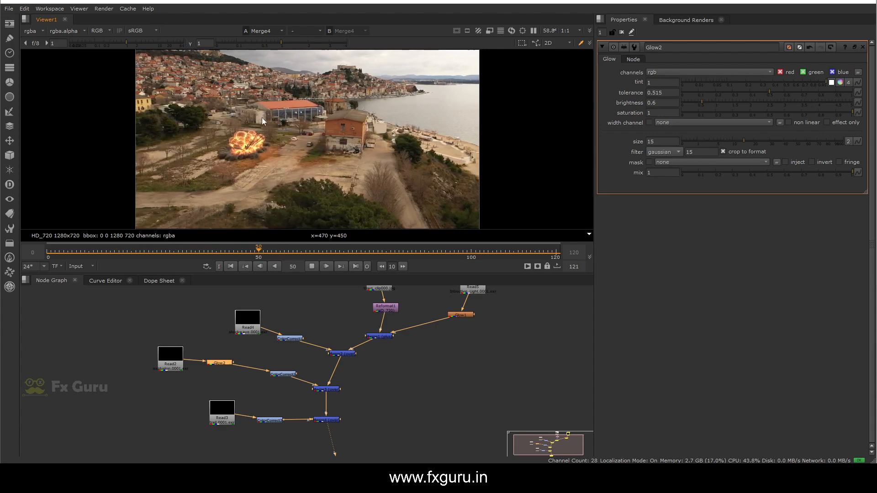
pyautogui.click(312, 266)
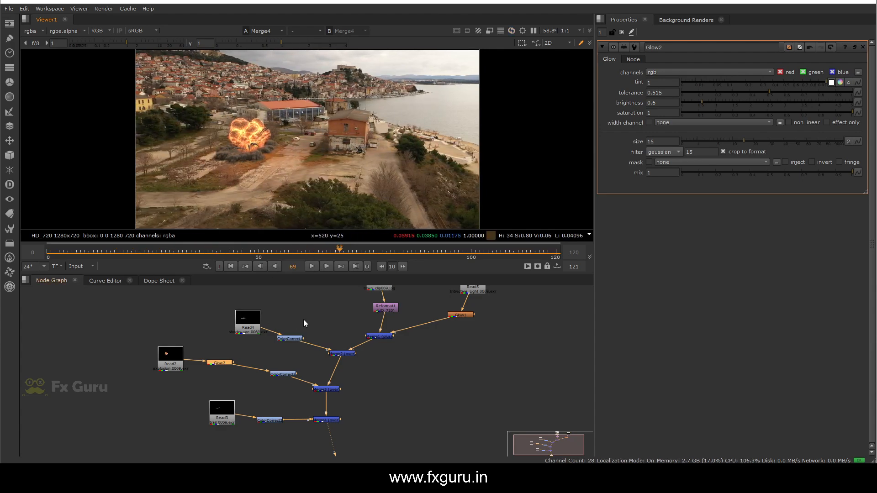
# Insert a ColorCorrect node between the town clip's Reformat node and the first Merge, and open its properties
pyautogui.moveTo(305, 319); pyautogui.dragTo(266, 354, button='middle')
pyautogui.scroll(1, 306, 313)
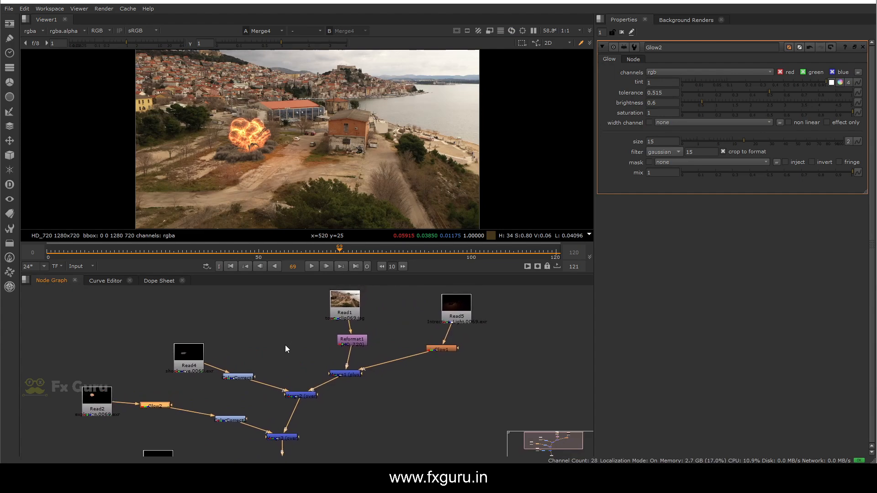
pyautogui.click(232, 376)
pyautogui.click(301, 336)
pyautogui.hotkey('ctrl', 'v')
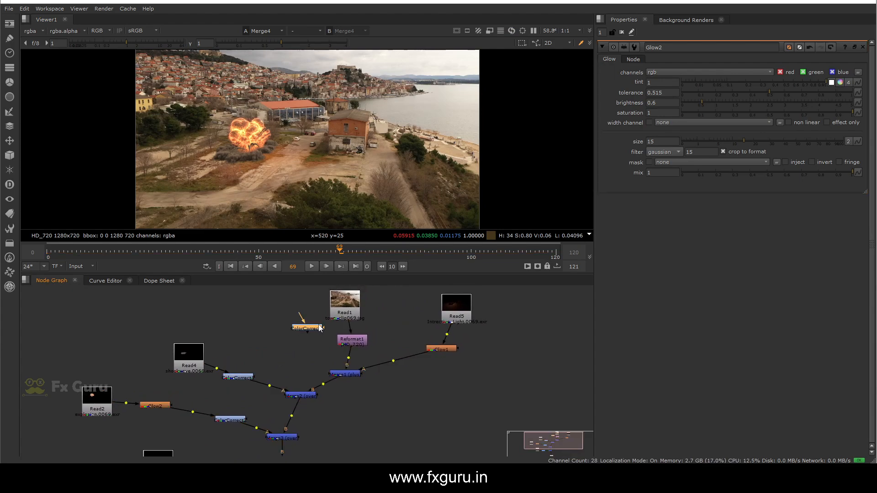
pyautogui.click(315, 330)
pyautogui.moveTo(310, 332); pyautogui.dragTo(352, 358)
pyautogui.doubleClick(352, 358)
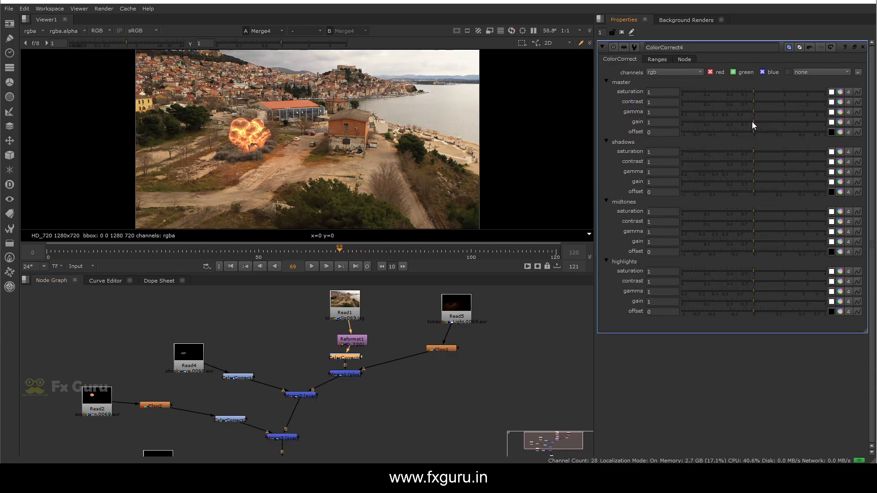
# Try lowering the master gain of the town clip's ColorCorrect to 0.46
pyautogui.moveTo(752, 122); pyautogui.dragTo(747, 119)
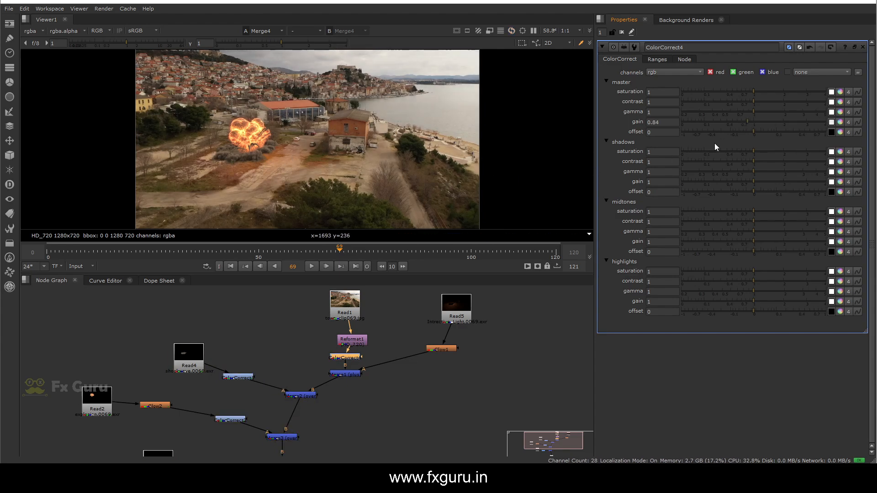
pyautogui.moveTo(752, 121); pyautogui.dragTo(731, 118)
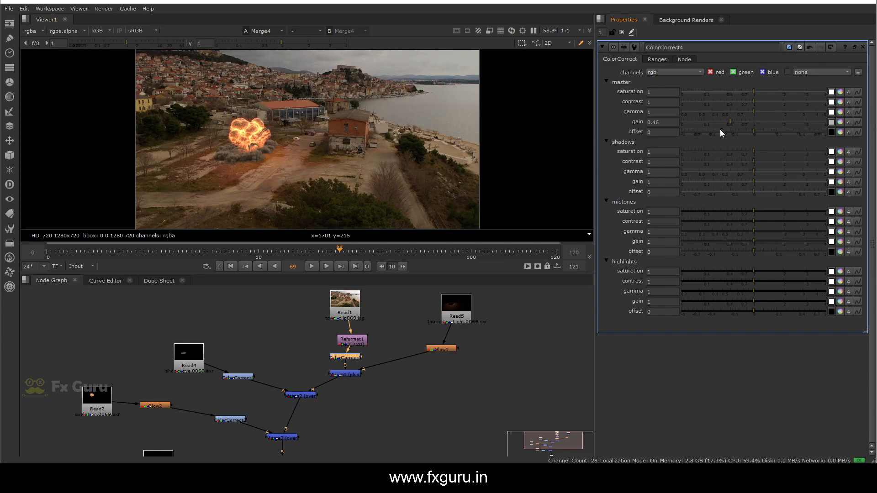
pyautogui.click(732, 121)
pyautogui.moveTo(732, 121); pyautogui.dragTo(758, 91)
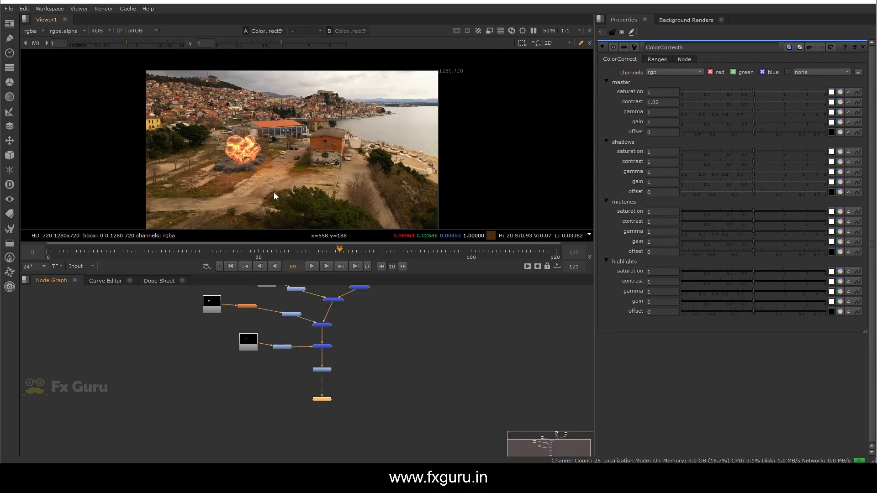
# Switch to Paint with a new blank canvas
pyautogui.press('super')
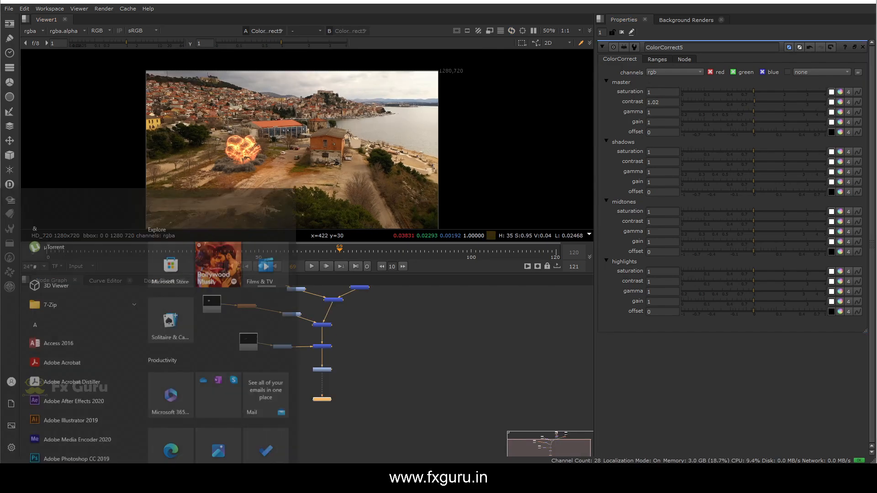
pyautogui.write('paint')
pyautogui.press('Return')
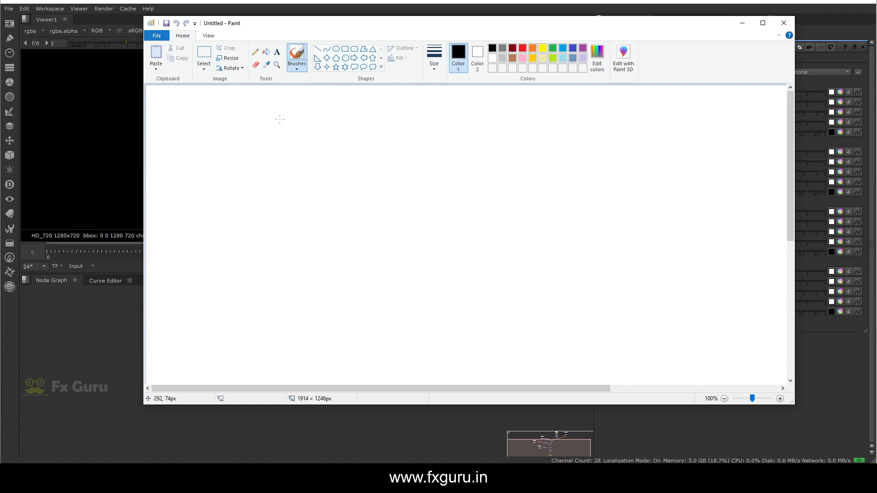
# Handwrite "Footage" near the top of the canvas with a downward arrow leading to the word "Track"
pyautogui.moveTo(279, 119)
pyautogui.mouseDown()
pyautogui.moveTo(280, 146)
pyautogui.moveTo(368, 135)
pyautogui.mouseUp()
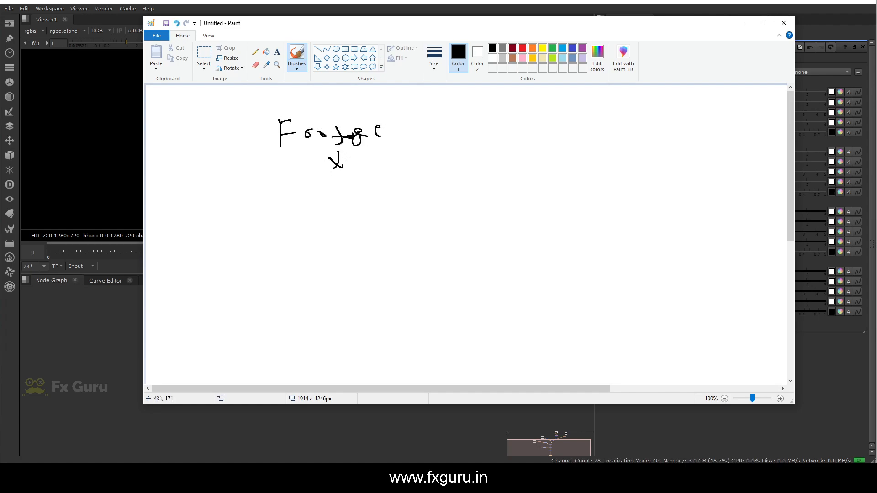
pyautogui.moveTo(341, 167); pyautogui.dragTo(350, 152)
pyautogui.moveTo(298, 173); pyautogui.dragTo(302, 194)
pyautogui.moveTo(305, 187); pyautogui.dragTo(321, 190)
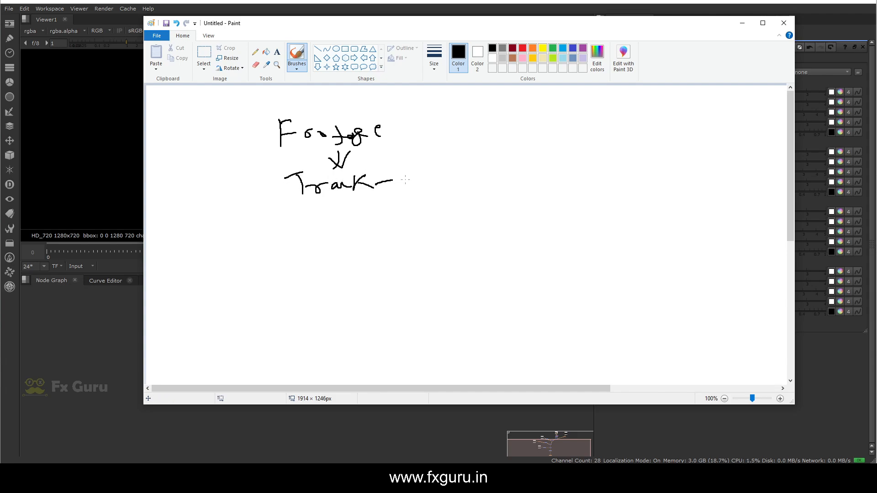
# Draw a curved arrow from the tracking stage to the handwritten word "Houdini", and prefix "Track" with "cam"
pyautogui.moveTo(405, 180); pyautogui.dragTo(424, 198)
pyautogui.moveTo(420, 185); pyautogui.dragTo(413, 205)
pyautogui.moveTo(432, 205)
pyautogui.mouseDown()
pyautogui.moveTo(436, 219)
pyautogui.moveTo(451, 218)
pyautogui.mouseUp()
pyautogui.moveTo(449, 206); pyautogui.dragTo(474, 219)
pyautogui.moveTo(475, 215); pyautogui.dragTo(487, 212)
pyautogui.moveTo(489, 208); pyautogui.dragTo(503, 218)
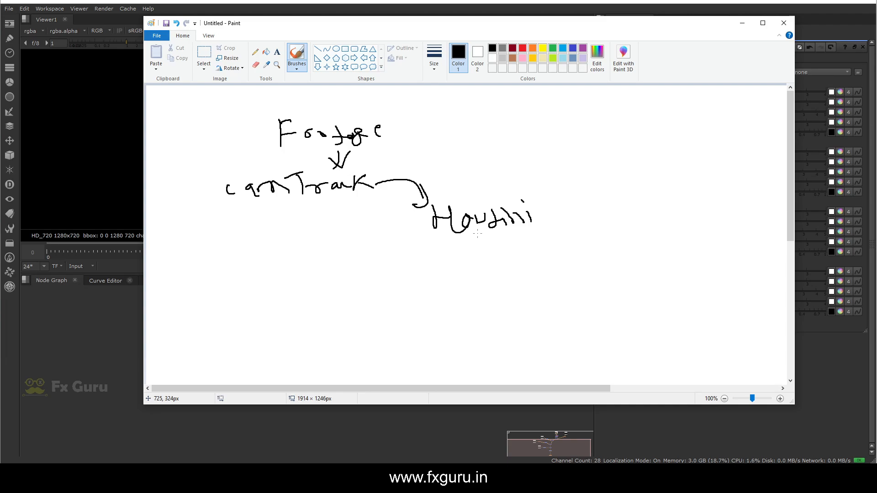
# Continue the handwritten workflow below Houdini with arrows to "Nuke" and "Output", and return to the Nuke composite
pyautogui.moveTo(477, 245)
pyautogui.mouseDown()
pyautogui.moveTo(487, 234)
pyautogui.moveTo(473, 279)
pyautogui.moveTo(561, 282)
pyautogui.mouseUp()
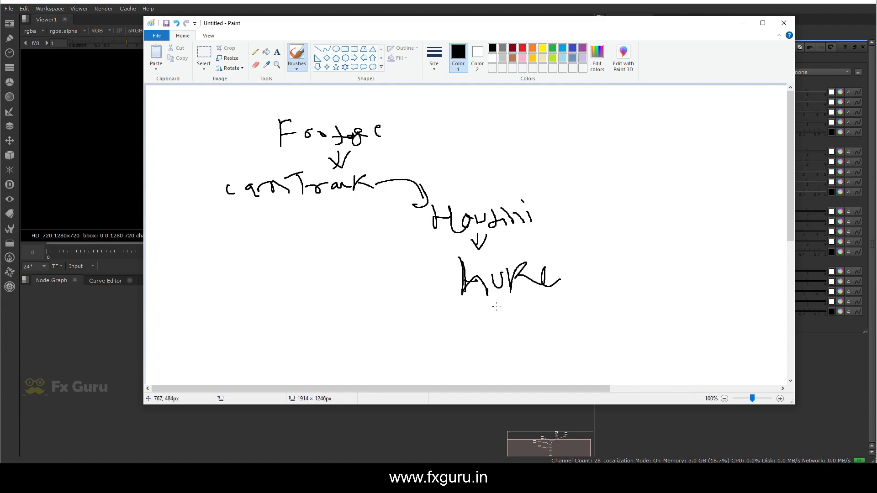
pyautogui.moveTo(480, 312)
pyautogui.mouseDown()
pyautogui.moveTo(500, 306)
pyautogui.moveTo(488, 351)
pyautogui.moveTo(477, 346)
pyautogui.moveTo(484, 344)
pyautogui.mouseUp()
pyautogui.moveTo(491, 335)
pyautogui.mouseDown()
pyautogui.moveTo(492, 349)
pyautogui.moveTo(506, 336)
pyautogui.moveTo(541, 349)
pyautogui.moveTo(587, 329)
pyautogui.mouseUp()
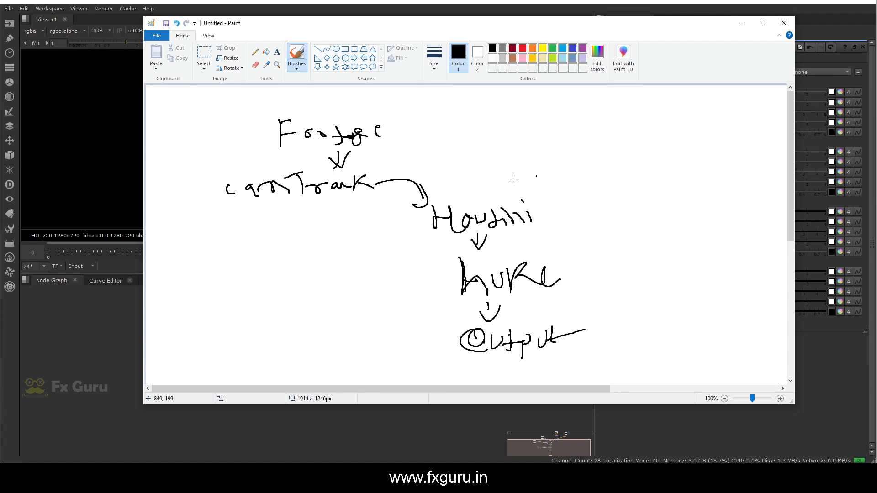
pyautogui.click(743, 23)
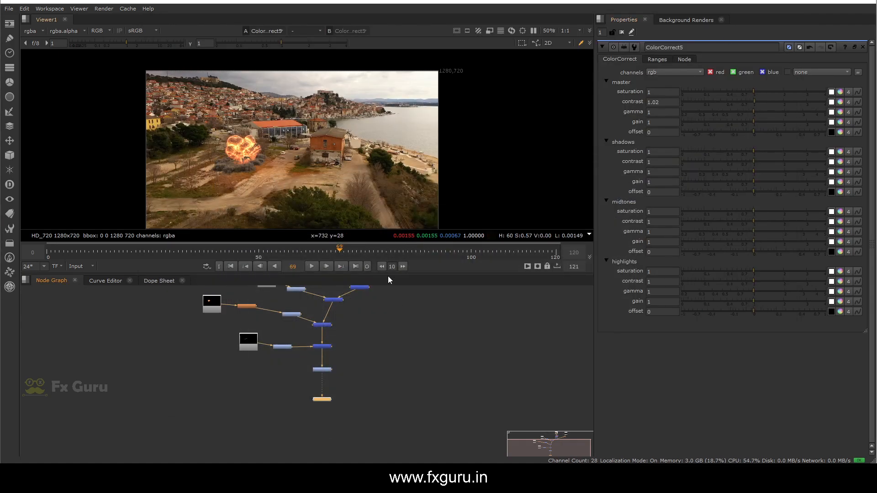
# Add a ContactSheet node in empty space beside the final ColorCorrect node
pyautogui.scroll(-2, 388, 367)
pyautogui.press('Tab')
pyautogui.write('con')
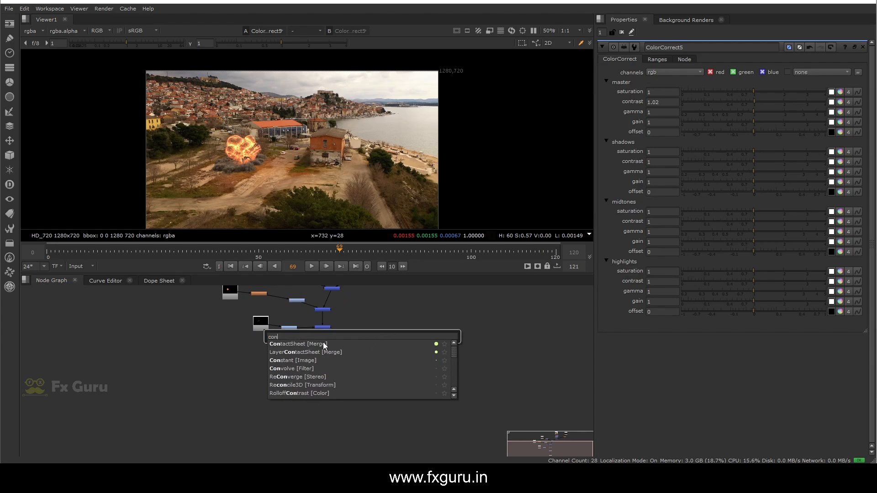
pyautogui.click(323, 344)
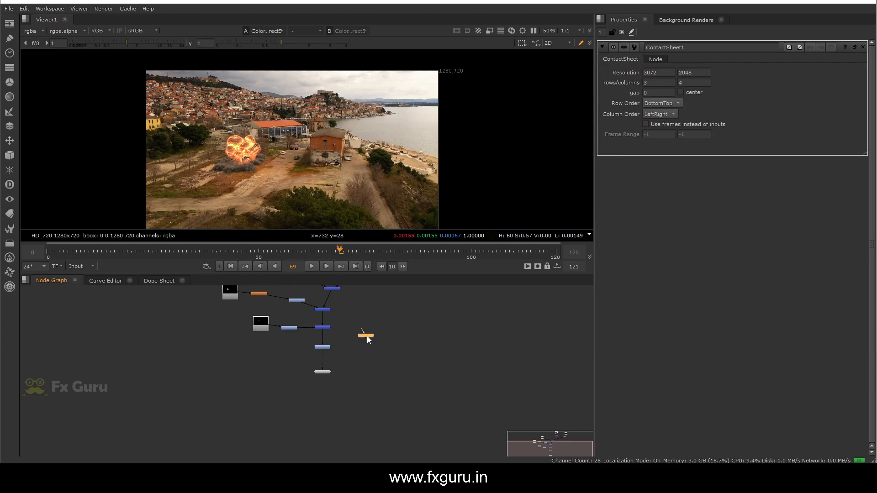
pyautogui.scroll(5, 350, 343)
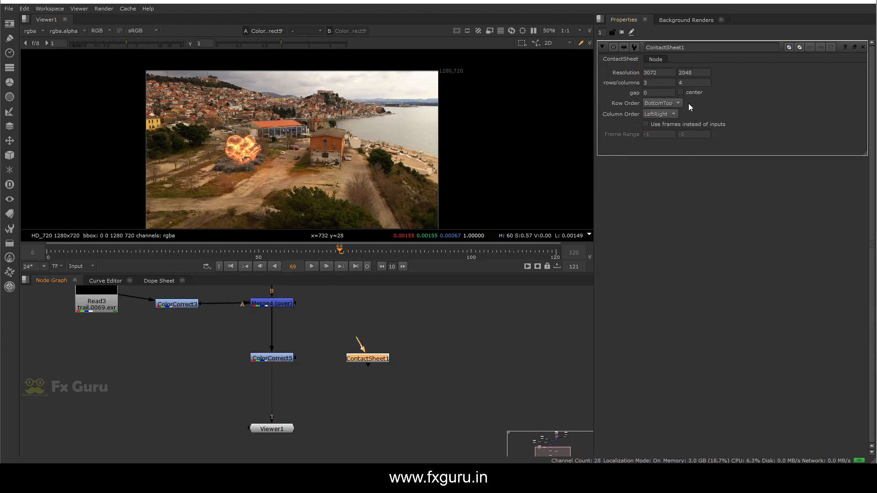
# Set the ContactSheet's resolution to 1280 by 720
pyautogui.moveTo(657, 74); pyautogui.dragTo(605, 84)
pyautogui.write('128')
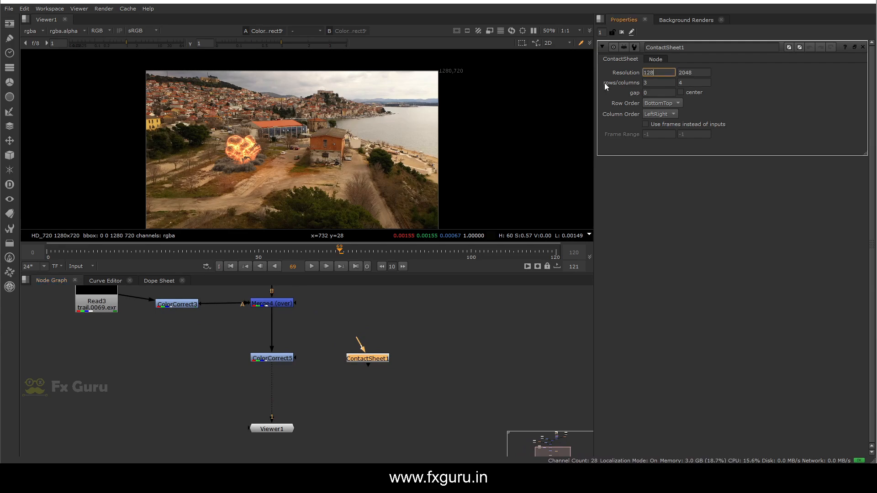
pyautogui.write('0')
pyautogui.press('Tab')
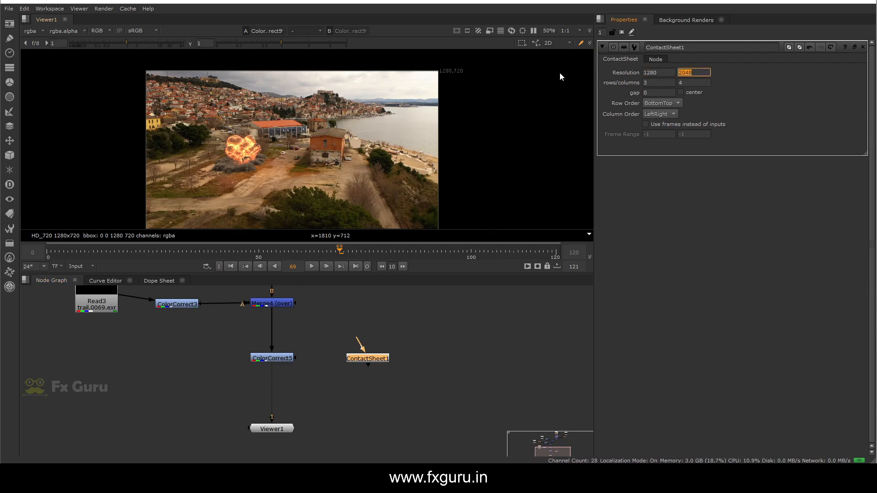
pyautogui.write('720')
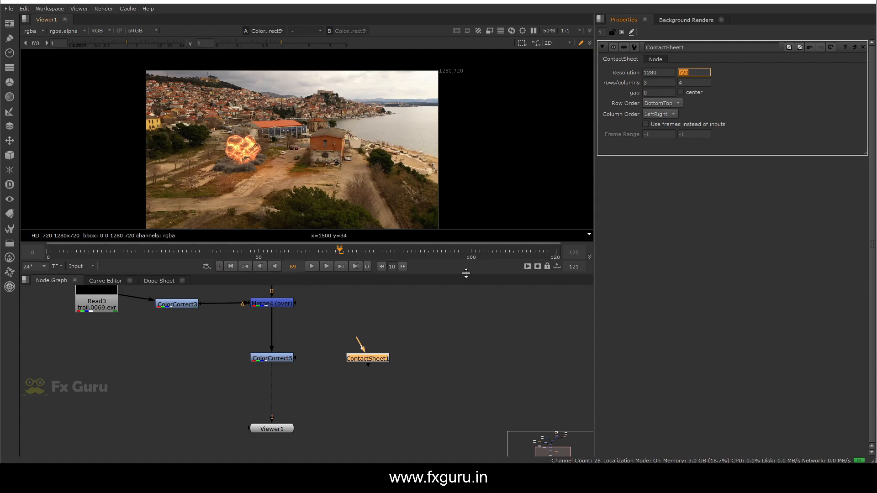
# Connect the ContactSheet's inputs to the trail, explosion, shockwave and interactive light Read nodes
pyautogui.scroll(-5, 420, 342)
pyautogui.scroll(-2, 377, 331)
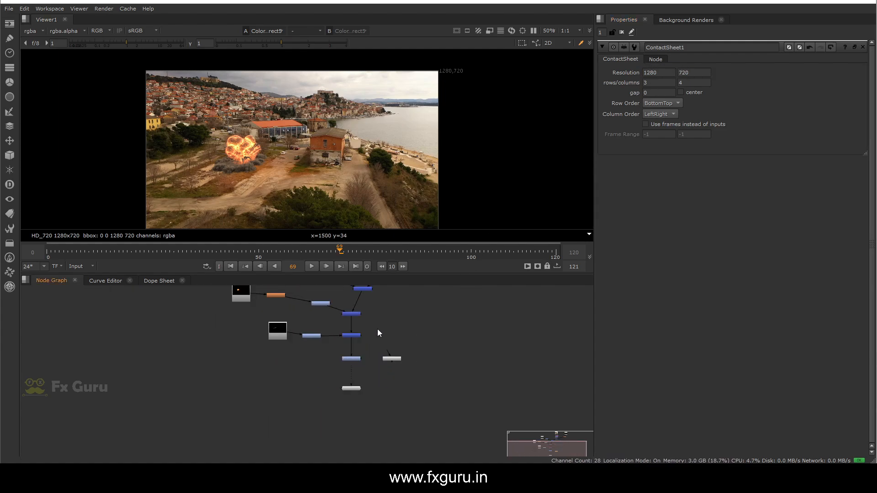
pyautogui.scroll(3, 368, 339)
pyautogui.moveTo(408, 411); pyautogui.dragTo(247, 374)
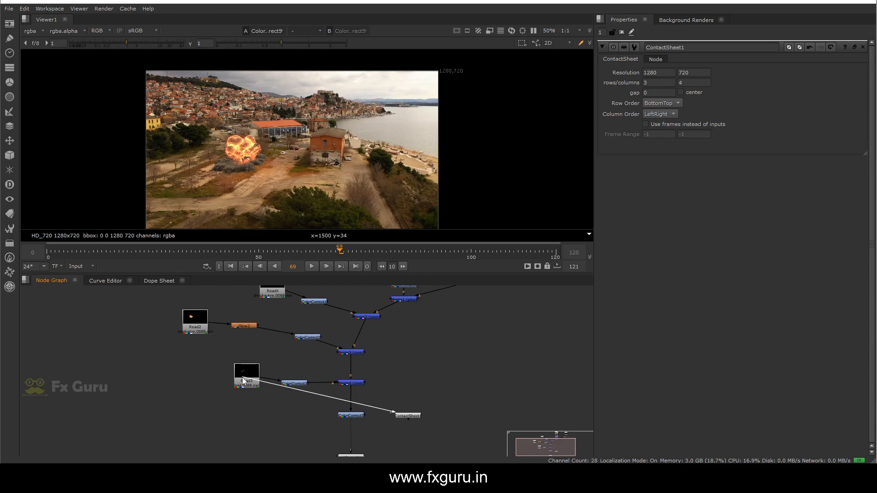
pyautogui.click(404, 416)
pyautogui.scroll(2, 401, 409)
pyautogui.moveTo(401, 409); pyautogui.dragTo(119, 292)
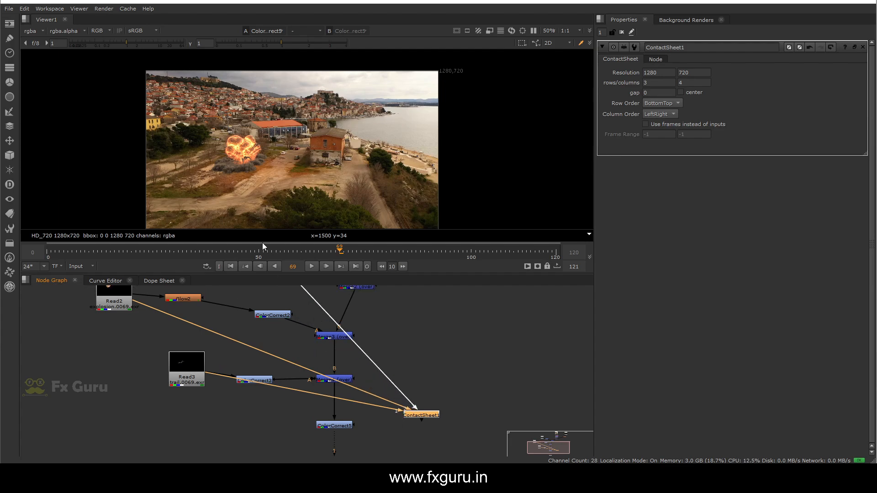
pyautogui.scroll(-2, 402, 410)
pyautogui.scroll(-2, 388, 341)
pyautogui.scroll(2, 399, 410)
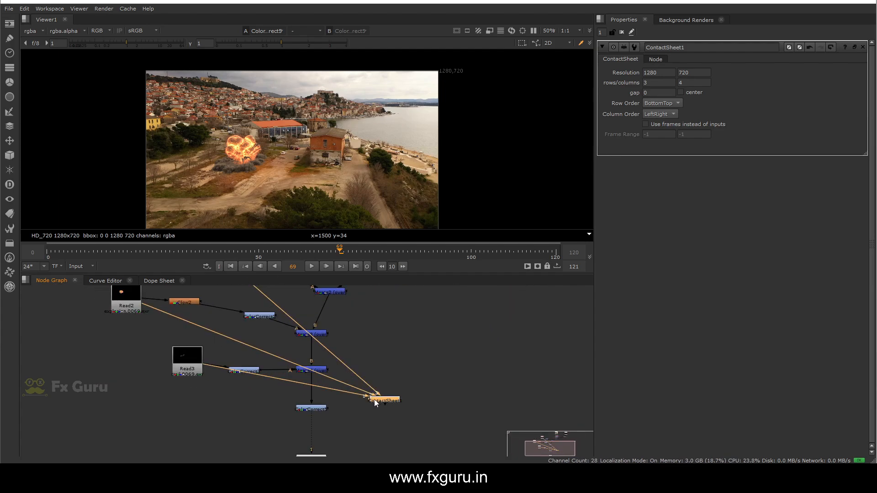
pyautogui.moveTo(370, 402); pyautogui.dragTo(496, 295)
pyautogui.scroll(-3, 490, 379)
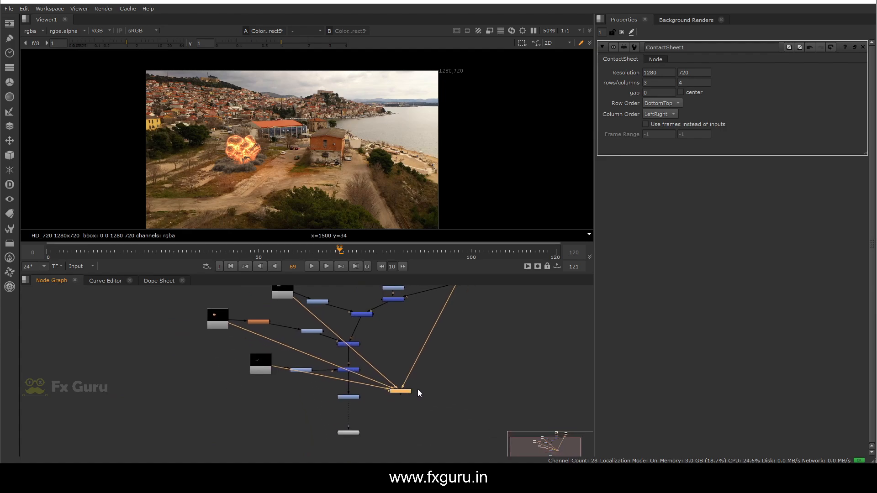
# Show the ContactSheet in the viewer and set its layout to 2 rows and 2 columns
pyautogui.press('1')
pyautogui.scroll(-1, 201, 205)
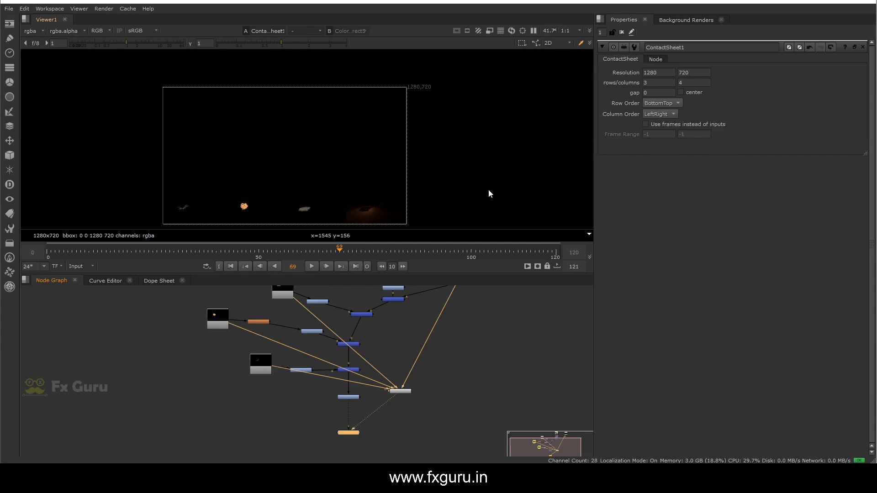
pyautogui.click(653, 84)
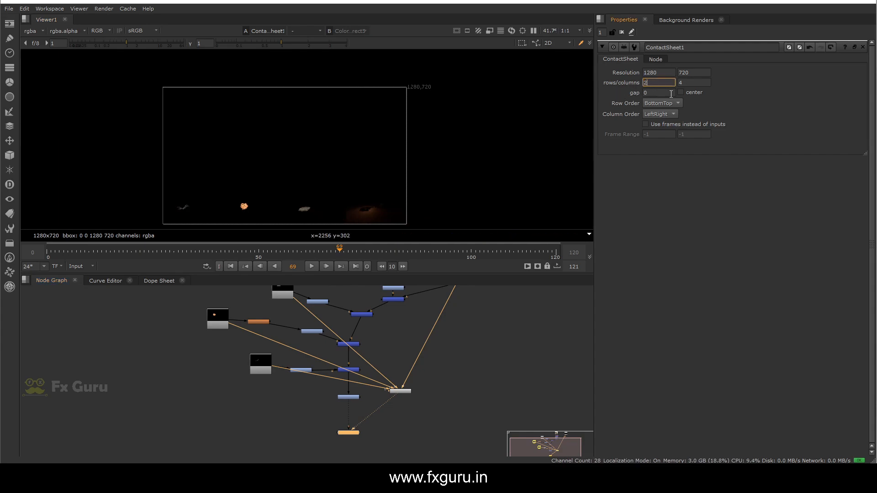
pyautogui.press('Tab')
pyautogui.write('2')
pyautogui.press('Return')
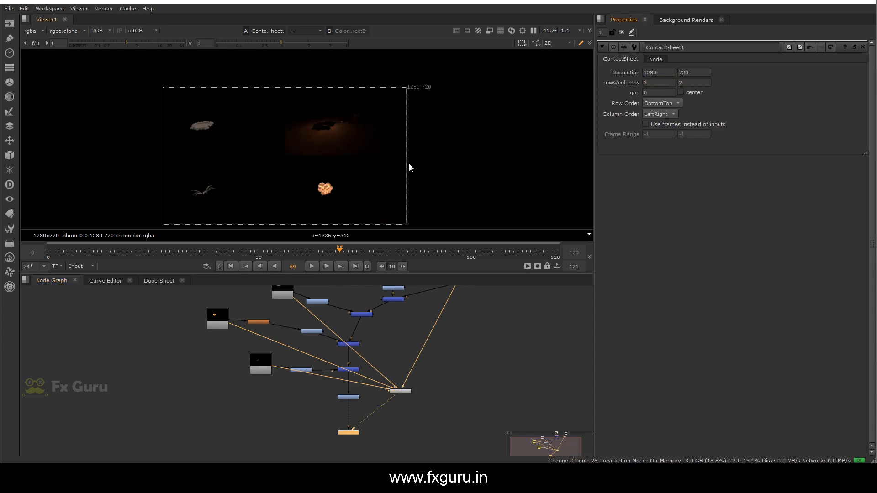
# Set the gap between the ContactSheet's images to 5
pyautogui.click(650, 83)
pyautogui.press('Tab')
pyautogui.press('Tab')
pyautogui.write('5')
pyautogui.press('Return')
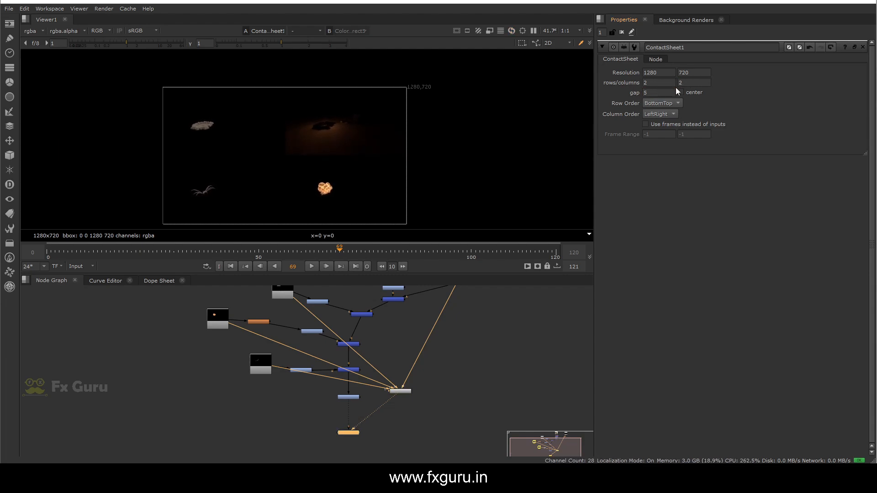
# Set the ContactSheet's column order to RightLeft, keeping the row order at BottomTop
pyautogui.click(660, 114)
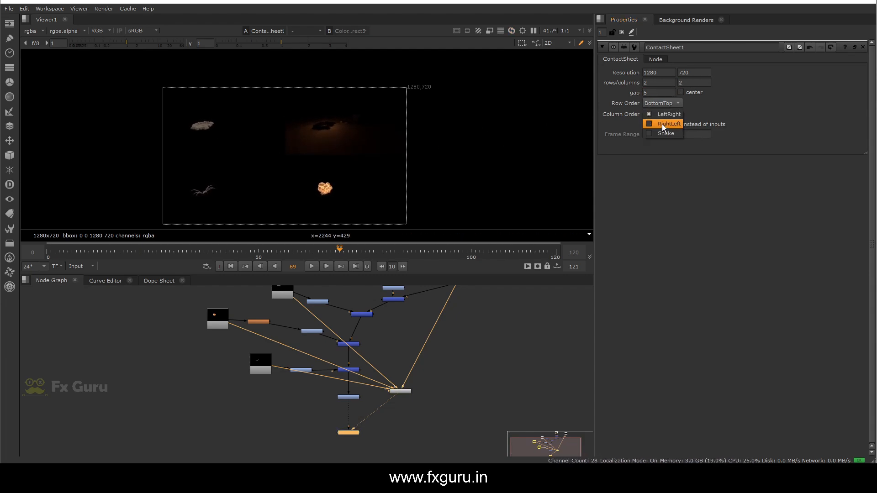
pyautogui.click(662, 124)
pyautogui.click(665, 114)
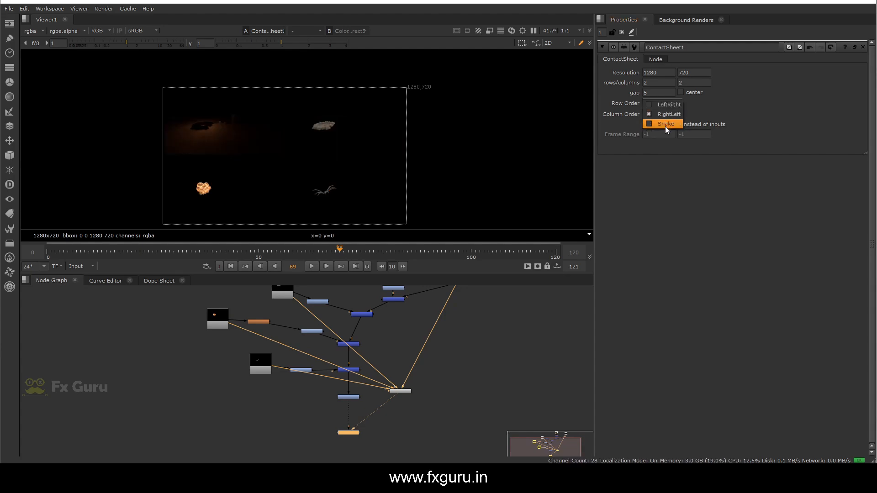
pyautogui.click(665, 124)
pyautogui.click(666, 116)
pyautogui.click(672, 103)
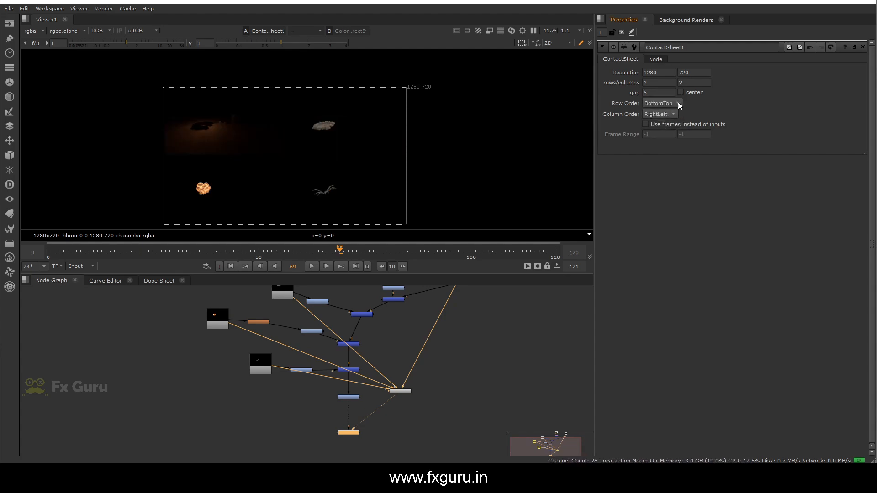
pyautogui.click(655, 60)
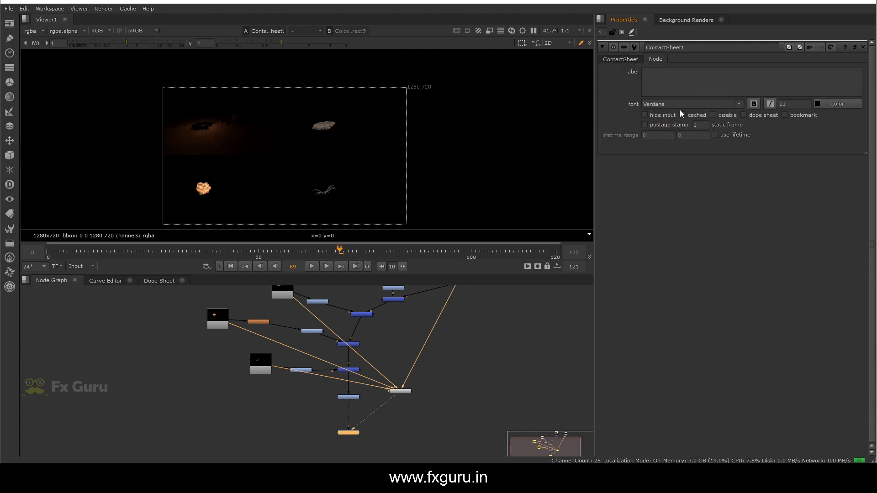
pyautogui.click(617, 59)
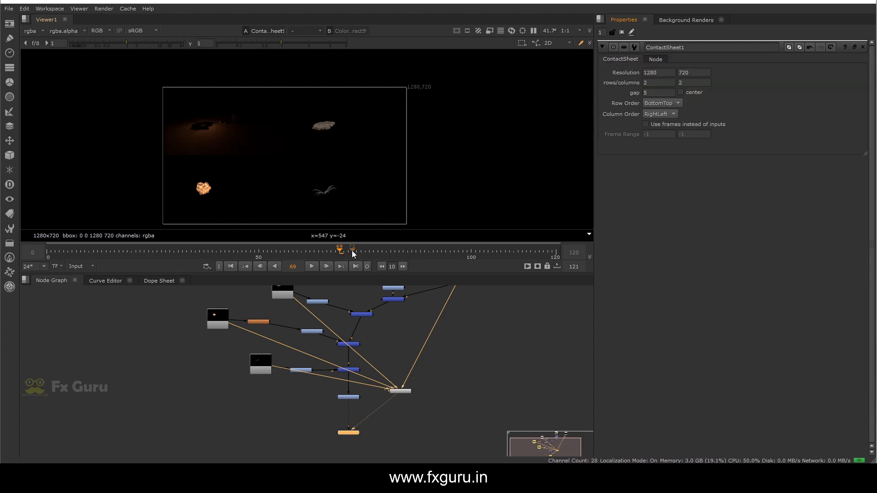
# Scrub through the contact sheet animation between frames 40 and 80, and return to frame 69
pyautogui.moveTo(352, 250); pyautogui.dragTo(217, 251)
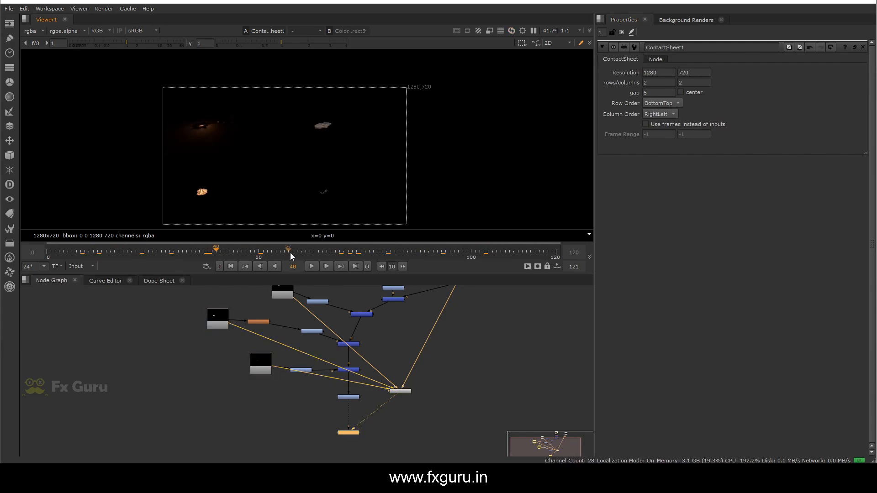
pyautogui.click(300, 253)
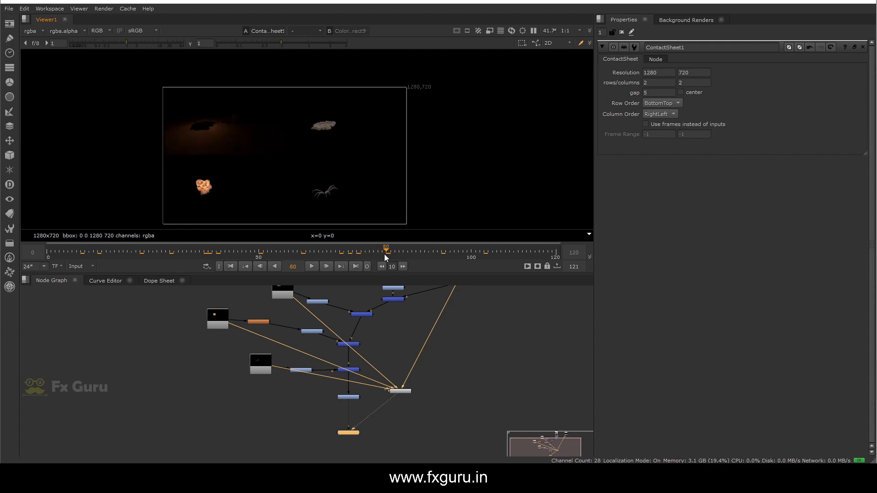
pyautogui.click(344, 252)
pyautogui.click(341, 251)
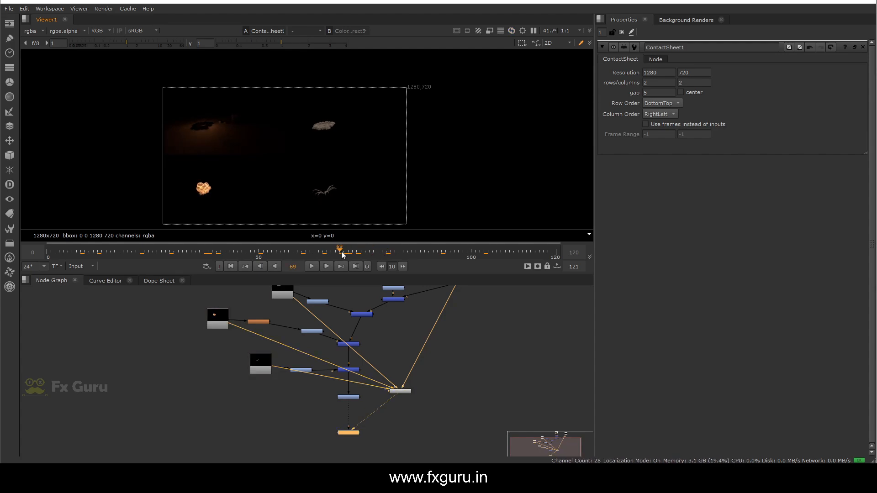